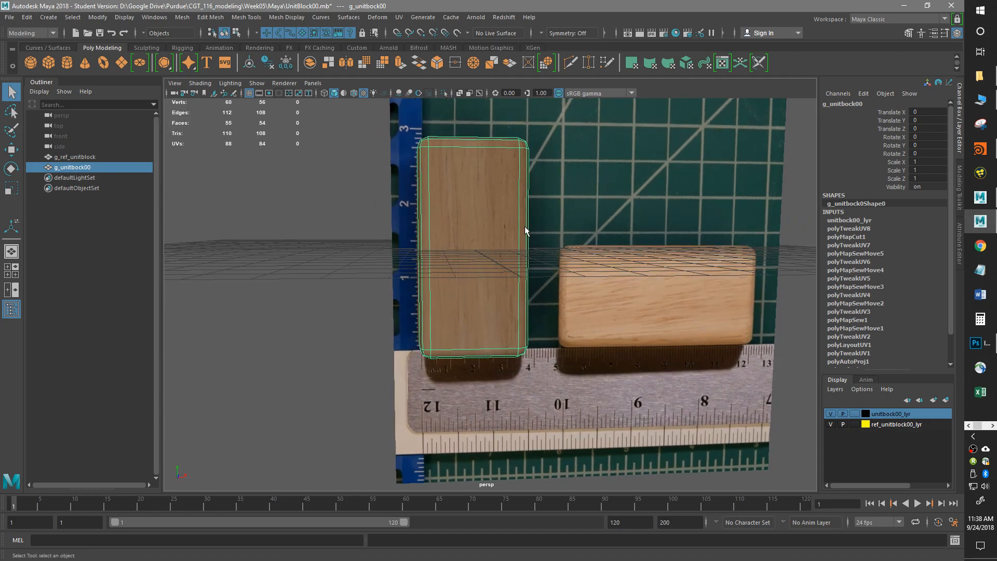
# Step: Delete the construction history of the wooden block g_unitbock00
pyautogui.keyDown('alt'); pyautogui.moveTo(472, 217); pyautogui.dragTo(497, 260); pyautogui.keyUp('alt')
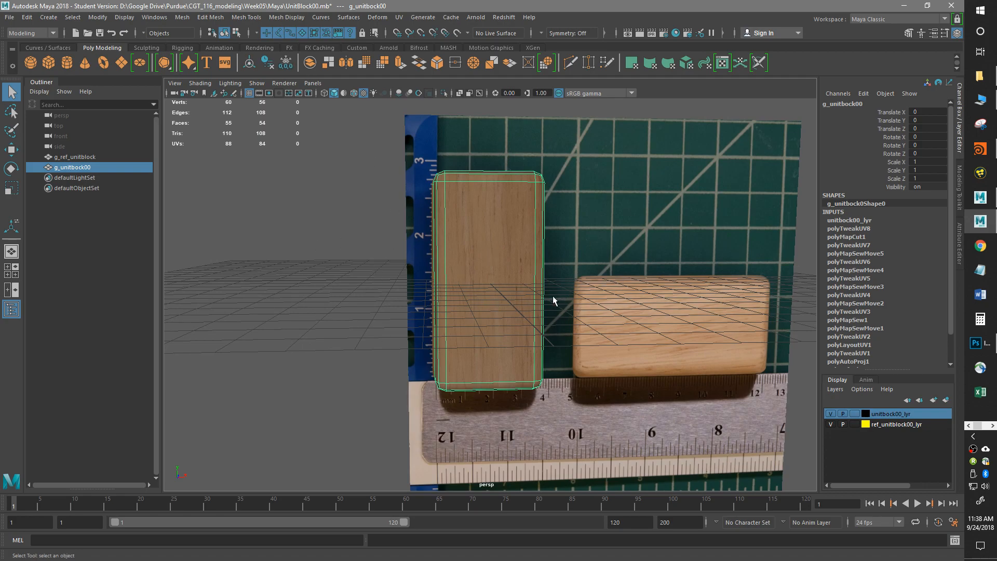
pyautogui.keyDown('alt'); pyautogui.moveTo(510, 280); pyautogui.dragTo(489, 284); pyautogui.keyUp('alt')
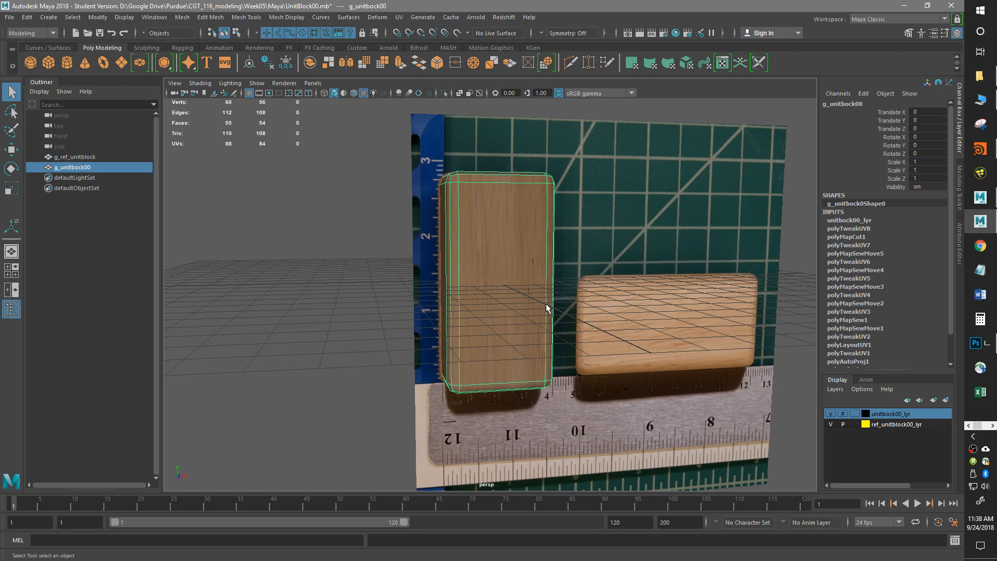
pyautogui.keyDown('alt'); pyautogui.moveTo(556, 309); pyautogui.dragTo(509, 346); pyautogui.keyUp('alt')
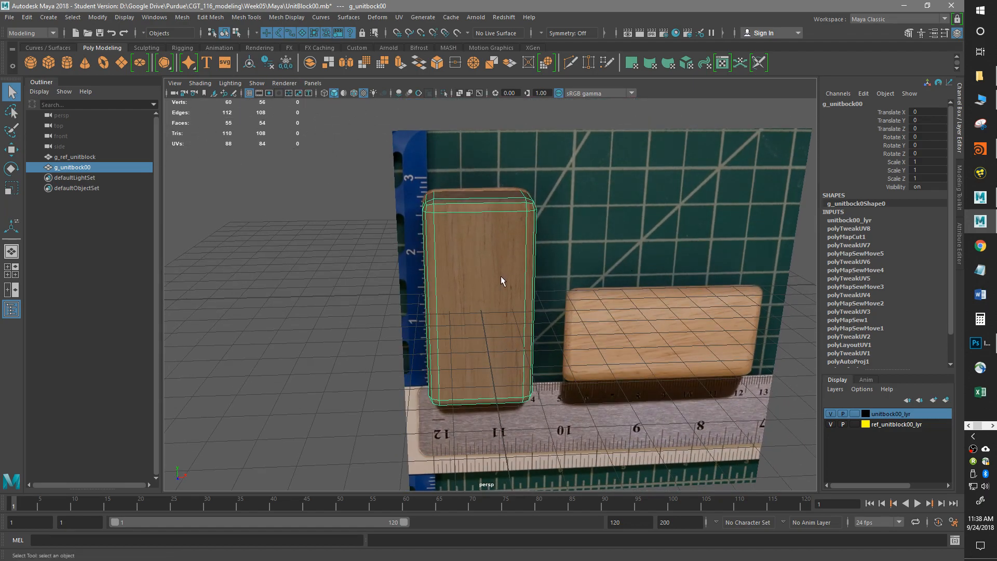
pyautogui.keyDown('alt'); pyautogui.moveTo(510, 280); pyautogui.dragTo(508, 272); pyautogui.keyUp('alt')
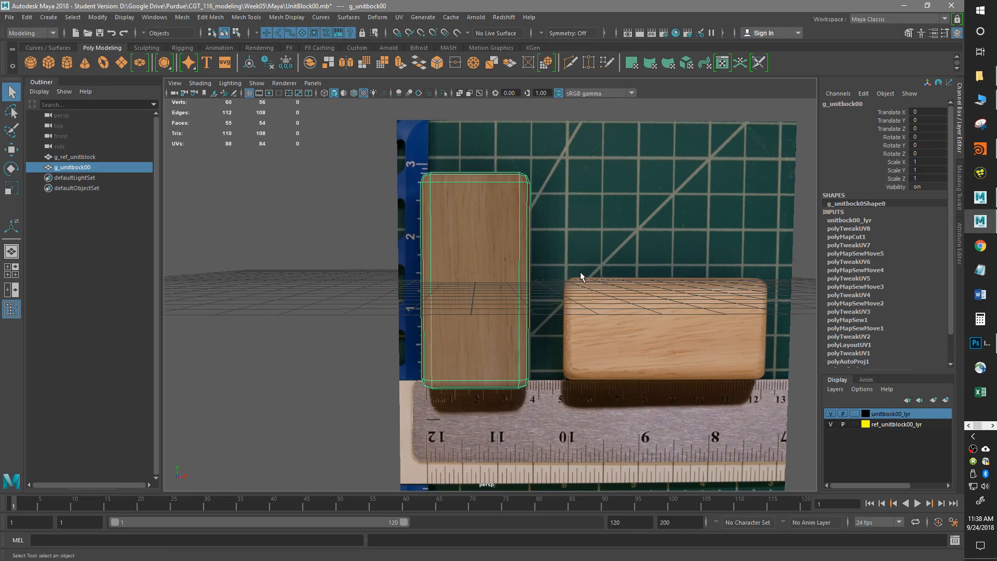
pyautogui.keyDown('alt'); pyautogui.moveTo(512, 289); pyautogui.dragTo(521, 296); pyautogui.keyUp('alt')
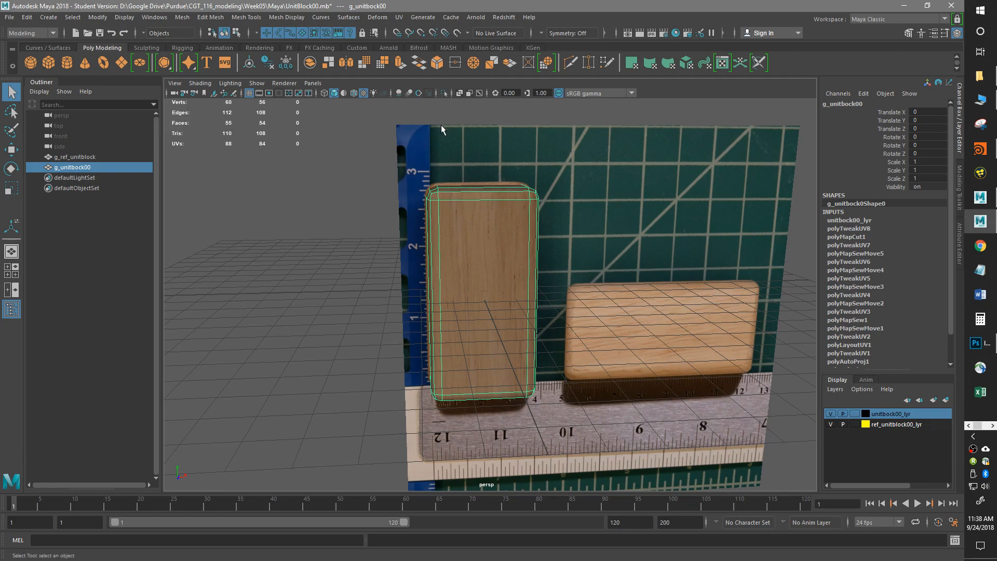
pyautogui.keyDown('alt'); pyautogui.moveTo(572, 251); pyautogui.dragTo(566, 251); pyautogui.keyUp('alt')
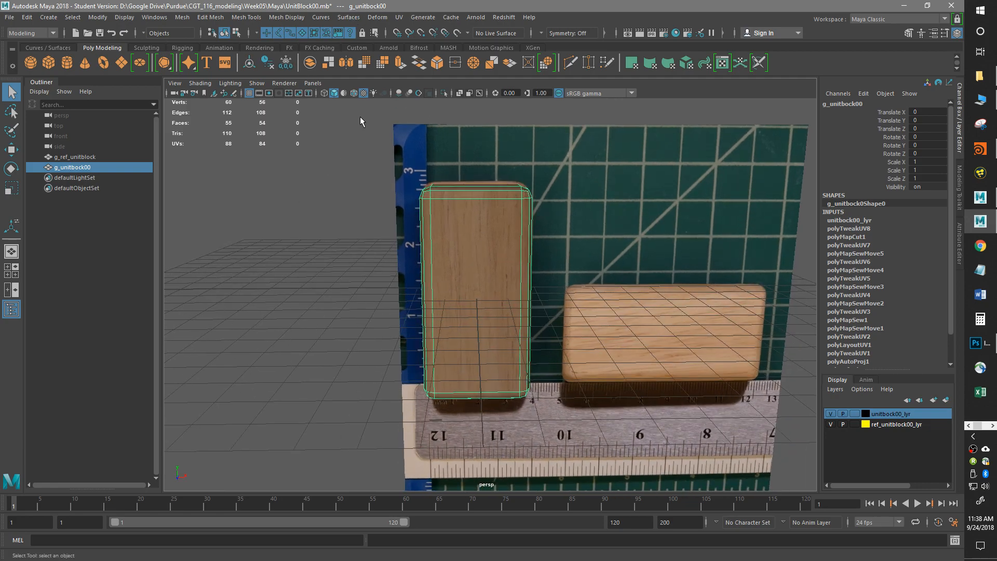
pyautogui.click(271, 62)
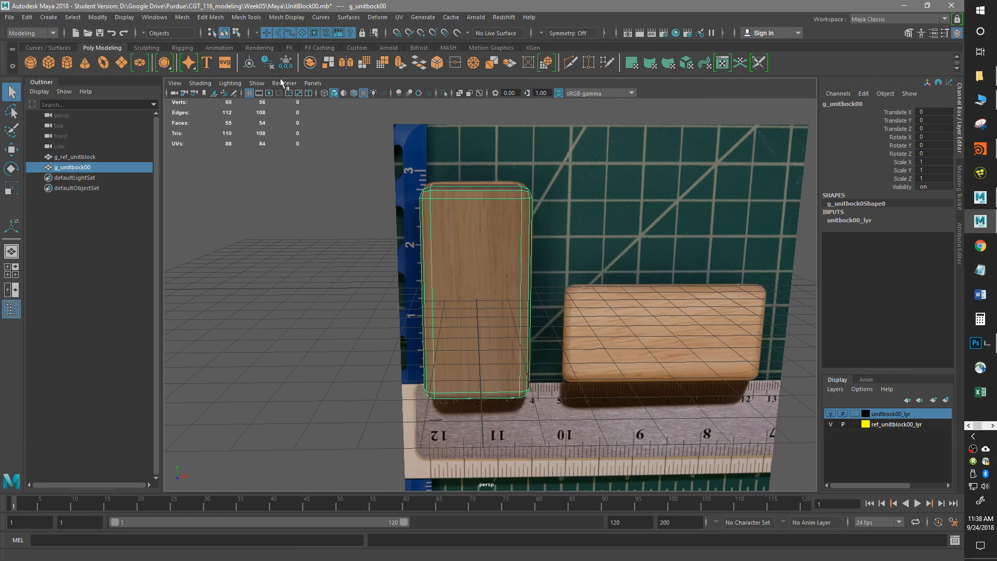
# Step: Examine the beveled block from the front, side and above against the reference image plane
pyautogui.keyDown('alt'); pyautogui.moveTo(519, 244); pyautogui.dragTo(523, 233); pyautogui.keyUp('alt')
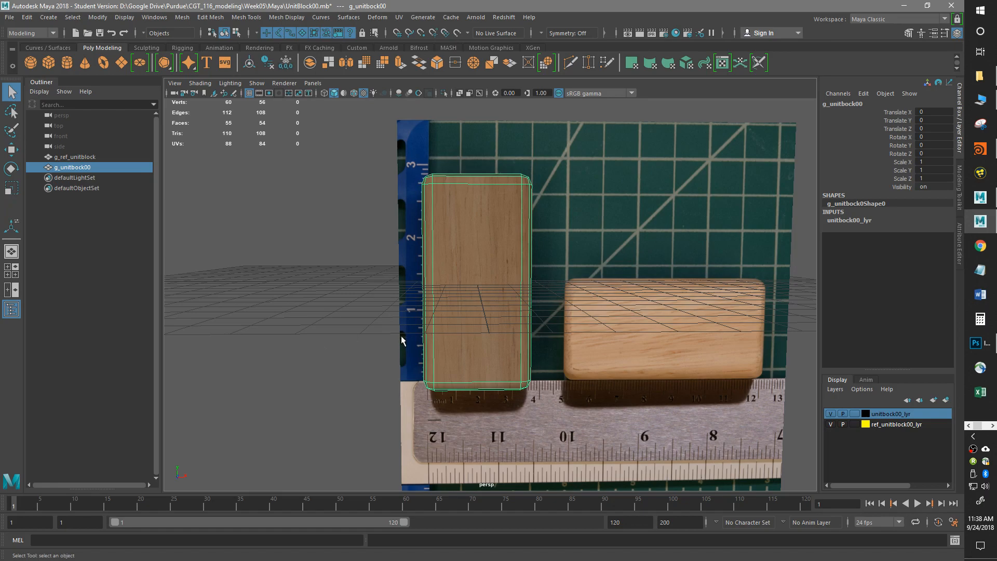
pyautogui.keyDown('alt'); pyautogui.moveTo(439, 335); pyautogui.dragTo(560, 305); pyautogui.keyUp('alt')
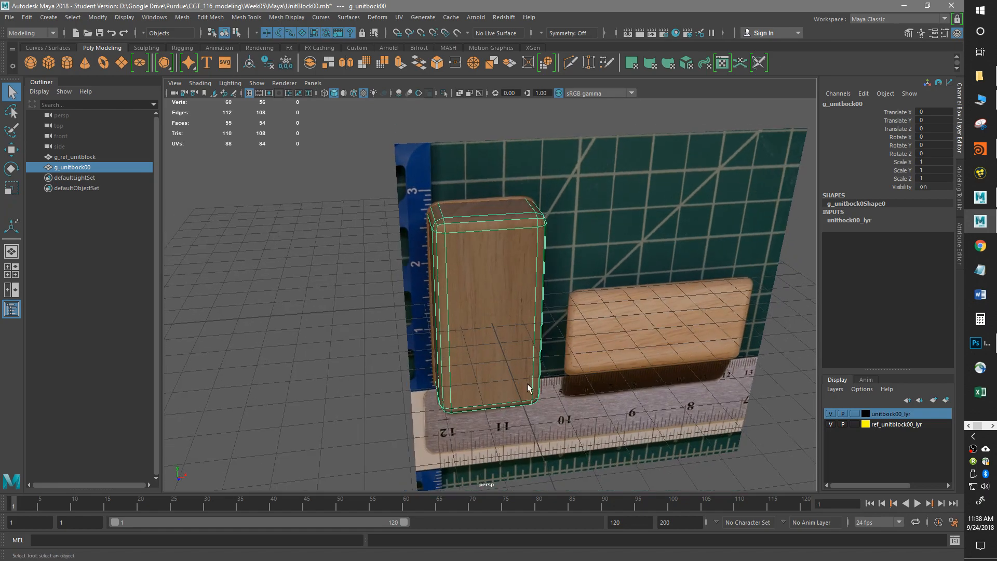
pyautogui.keyDown('alt'); pyautogui.moveTo(468, 401); pyautogui.dragTo(461, 249); pyautogui.keyUp('alt')
pyautogui.moveTo(488, 381)
pyautogui.keyDown('alt'); pyautogui.mouseDown()
pyautogui.moveTo(466, 376)
pyautogui.moveTo(476, 396)
pyautogui.mouseUp(); pyautogui.keyUp('alt')
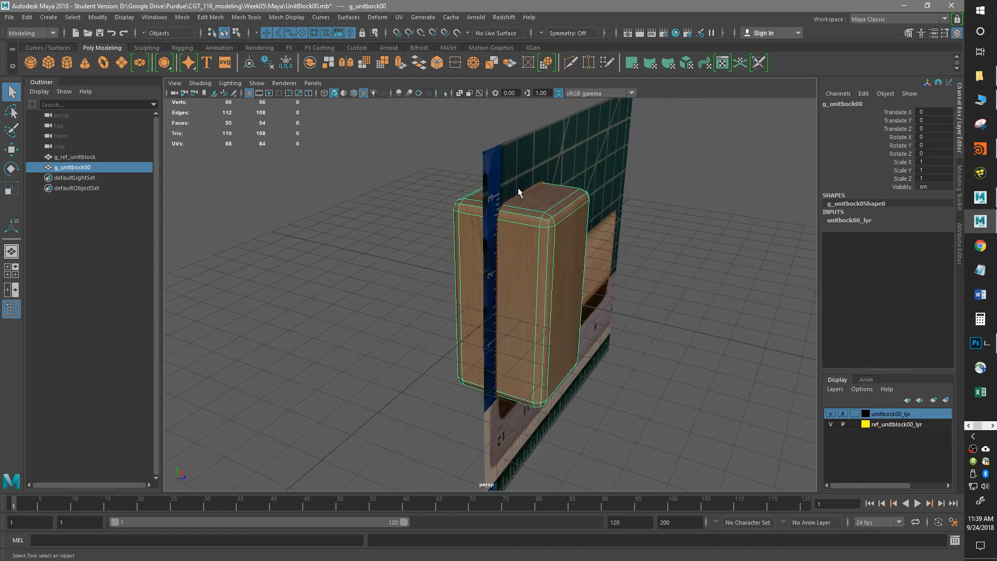
pyautogui.keyDown('alt'); pyautogui.moveTo(684, 306); pyautogui.dragTo(665, 325); pyautogui.keyUp('alt')
pyautogui.keyDown('alt'); pyautogui.moveTo(482, 419); pyautogui.dragTo(508, 350); pyautogui.keyUp('alt')
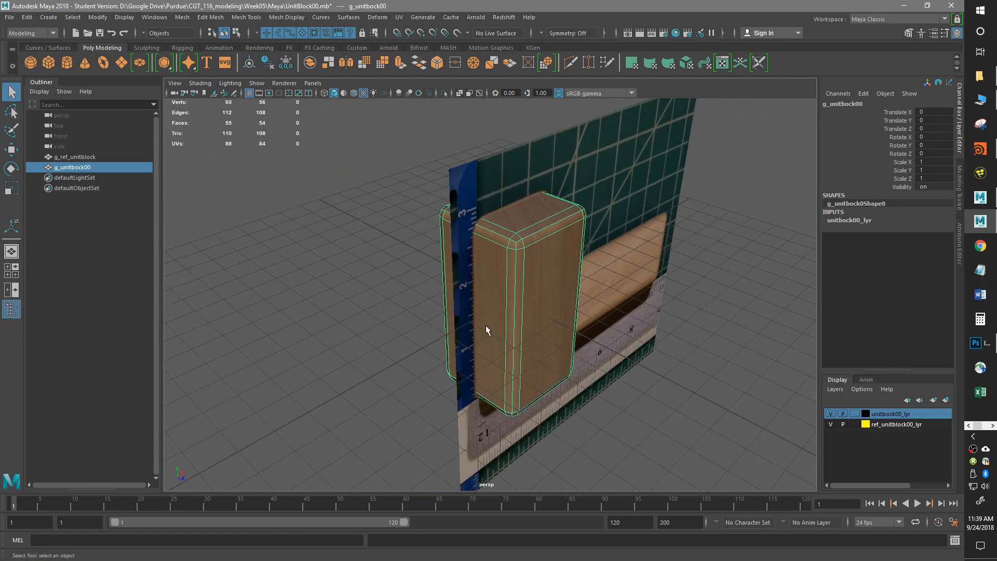
pyautogui.keyDown('alt'); pyautogui.moveTo(572, 323); pyautogui.dragTo(466, 333); pyautogui.keyUp('alt')
pyautogui.keyDown('alt'); pyautogui.moveTo(491, 366); pyautogui.dragTo(478, 335); pyautogui.keyUp('alt')
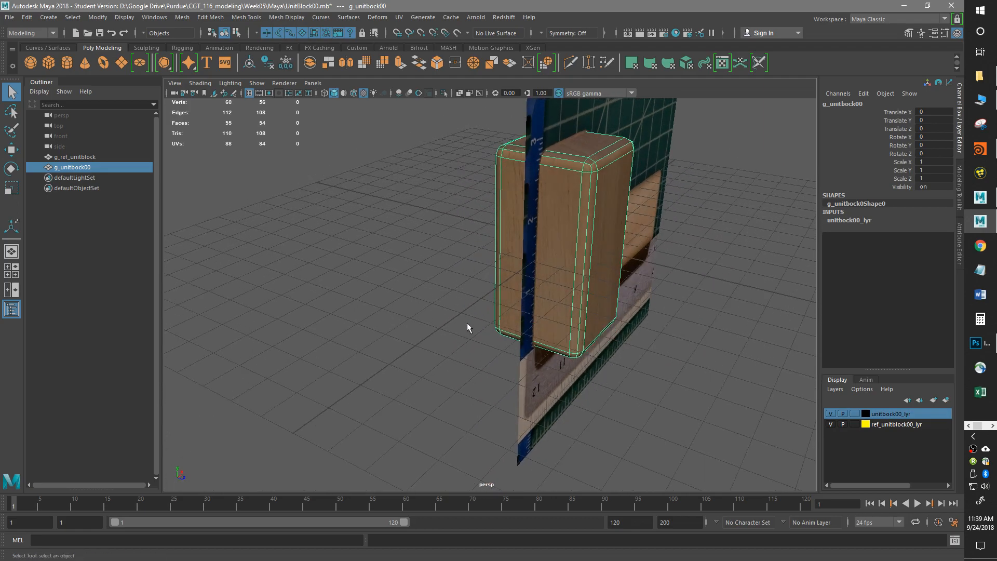
pyautogui.keyDown('alt'); pyautogui.moveTo(605, 229); pyautogui.dragTo(525, 221); pyautogui.keyUp('alt')
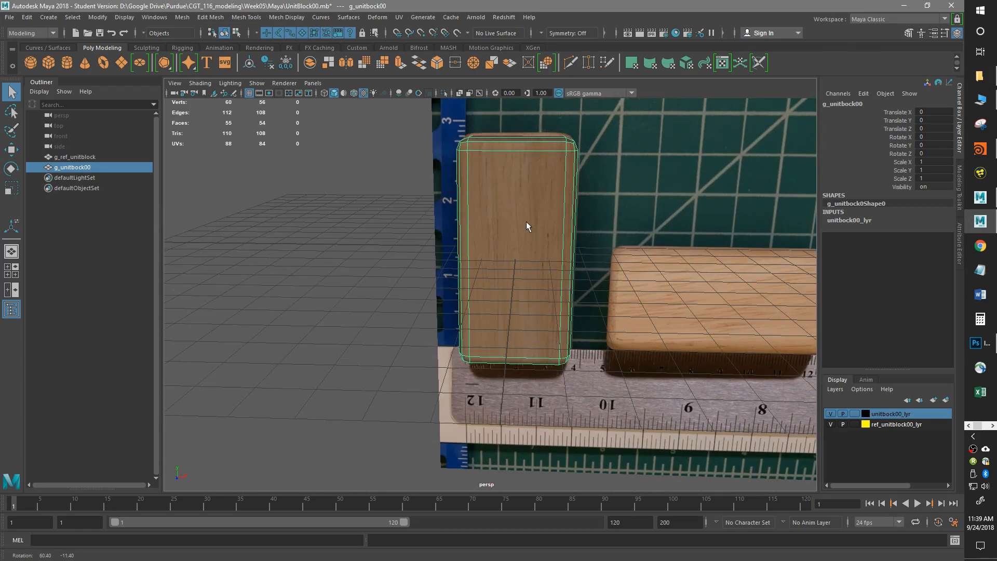
# Step: Activate the Move tool on the block and switch to a maximized front view framing its lower part
pyautogui.press('w')
pyautogui.keyDown('alt'); pyautogui.moveTo(533, 274); pyautogui.dragTo(549, 247); pyautogui.keyUp('alt')
pyautogui.moveTo(528, 313)
pyautogui.keyDown('alt'); pyautogui.mouseDown()
pyautogui.moveTo(534, 337)
pyautogui.moveTo(539, 312)
pyautogui.mouseUp(); pyautogui.keyUp('alt')
pyautogui.press('space')
pyautogui.press('space')
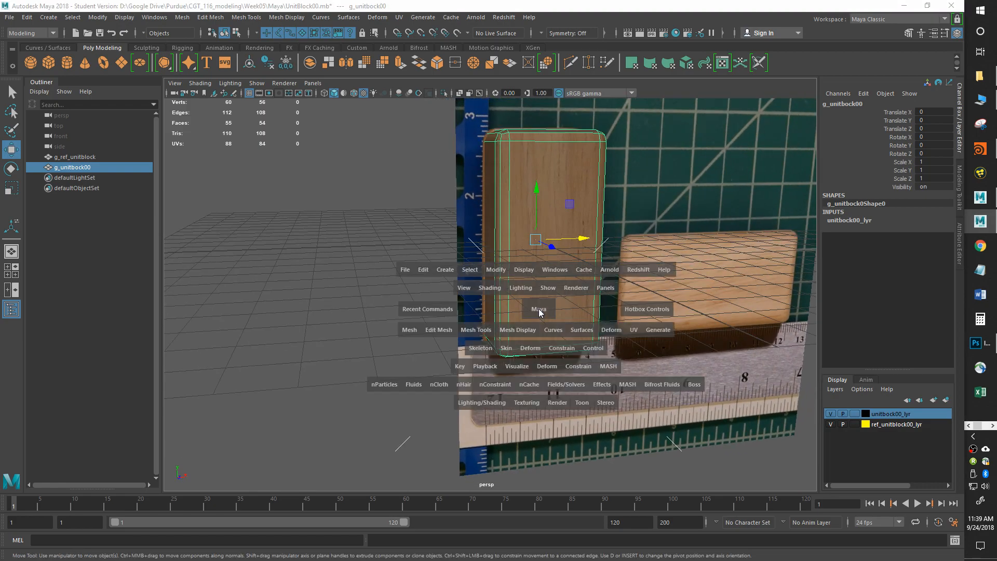
pyautogui.moveTo(539, 309); pyautogui.dragTo(538, 339)
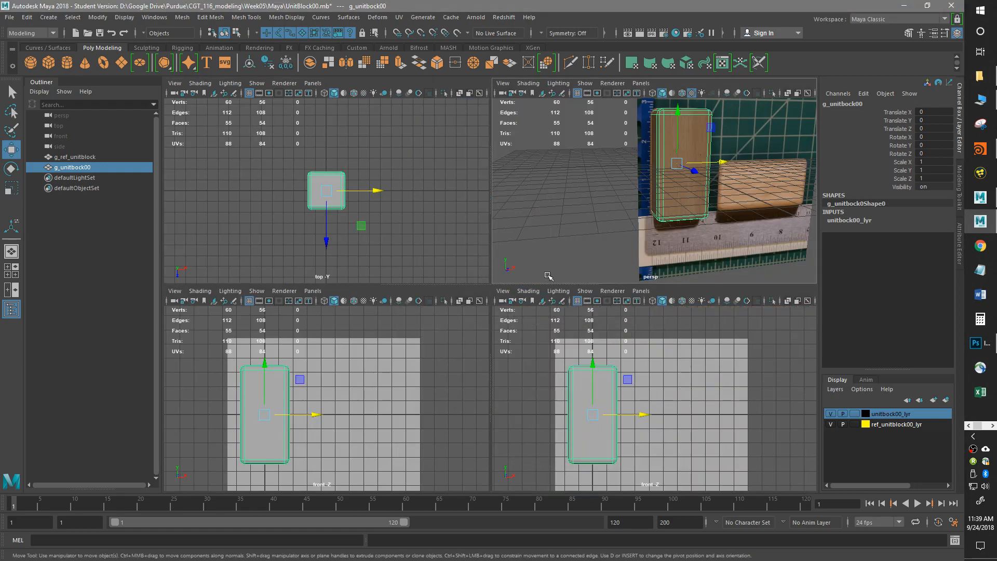
pyautogui.press('space')
pyautogui.press('space')
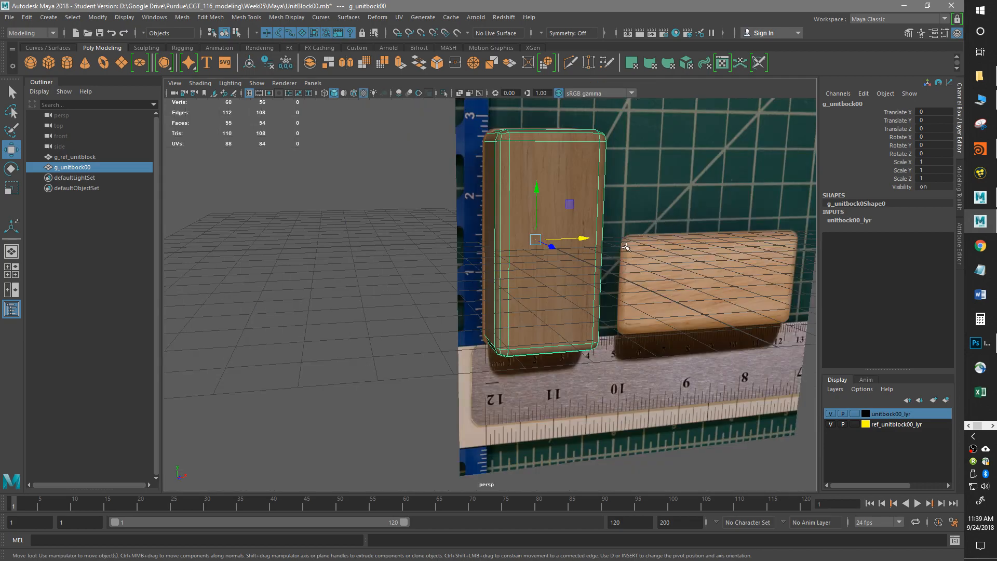
pyautogui.moveTo(565, 303); pyautogui.dragTo(564, 302)
pyautogui.keyDown('alt'); pyautogui.moveTo(495, 354); pyautogui.dragTo(592, 238, button='middle'); pyautogui.keyUp('alt')
pyautogui.scroll(3, 459, 294)
pyautogui.keyDown('alt'); pyautogui.moveTo(458, 292); pyautogui.dragTo(519, 362, button='middle'); pyautogui.keyUp('alt')
pyautogui.scroll(1, 520, 354)
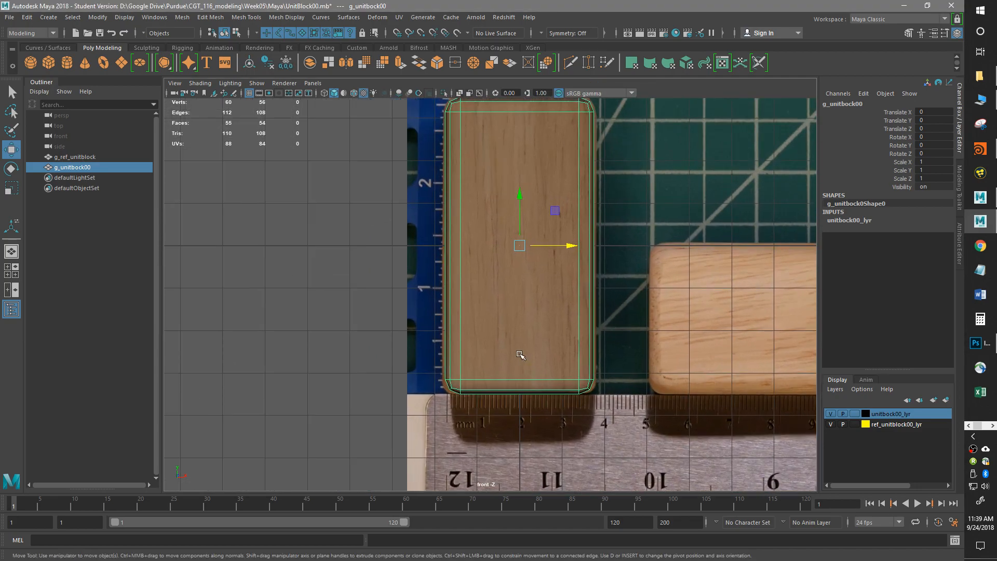
# Step: Edit the block's pivot and snap it to the left-side vertex just above the bottom bevel in the front view
pyautogui.press('d')
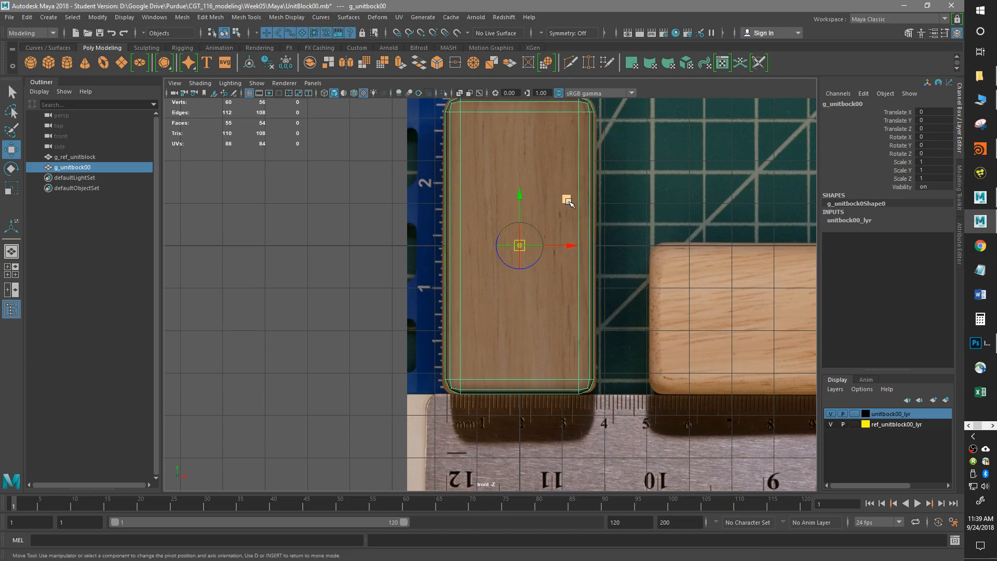
pyautogui.press('v')
pyautogui.moveTo(566, 201); pyautogui.dragTo(443, 386)
pyautogui.scroll(6, 442, 388)
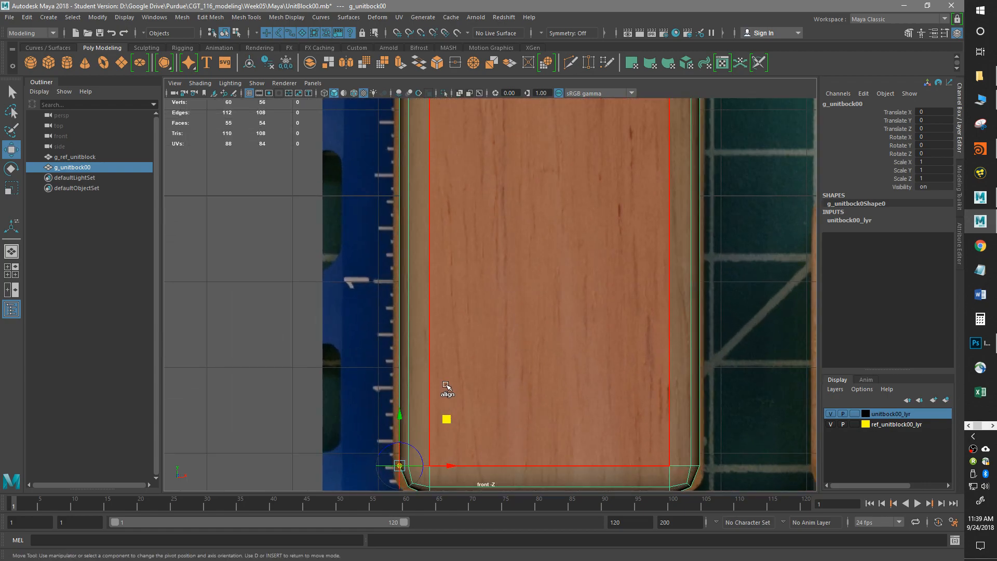
# Step: Snap the pivot vertically down to the block's bottom edge, keeping it aligned with the left side
pyautogui.keyDown('alt'); pyautogui.moveTo(404, 478); pyautogui.dragTo(517, 247, button='middle'); pyautogui.keyUp('alt')
pyautogui.scroll(3, 517, 248)
pyautogui.keyDown('alt'); pyautogui.moveTo(525, 184); pyautogui.dragTo(510, 236, button='middle'); pyautogui.keyUp('alt')
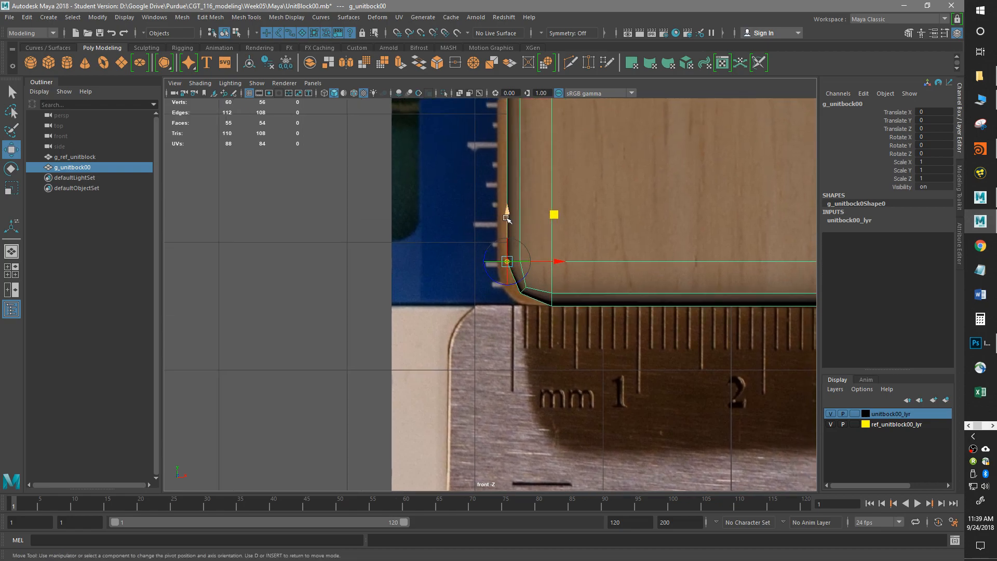
pyautogui.press('v')
pyautogui.moveTo(507, 220); pyautogui.dragTo(558, 310)
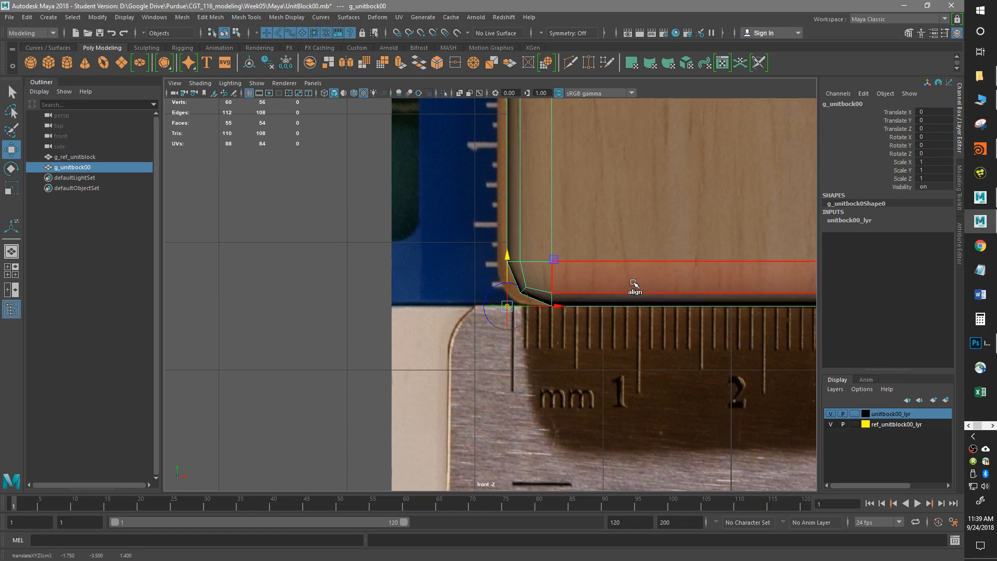
# Step: Snap the pivot along Z to the block's back edge in the top view, return to the front view and finish pivot editing
pyautogui.press('space')
pyautogui.moveTo(633, 284); pyautogui.dragTo(631, 258)
pyautogui.keyDown('alt'); pyautogui.moveTo(636, 297); pyautogui.dragTo(673, 283); pyautogui.keyUp('alt')
pyautogui.press('space')
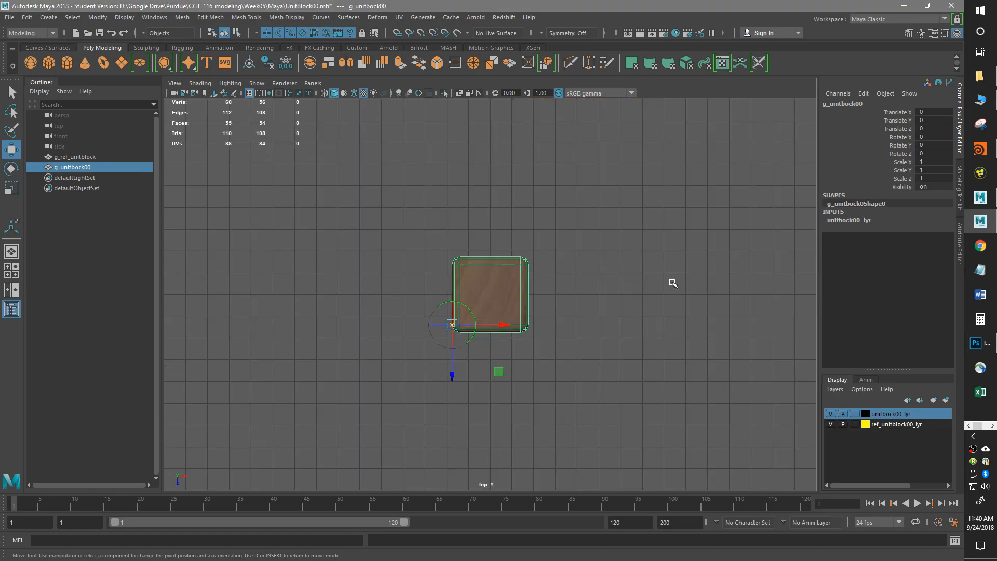
pyautogui.scroll(3, 523, 299)
pyautogui.keyDown('alt'); pyautogui.moveTo(438, 242); pyautogui.dragTo(455, 275, button='middle'); pyautogui.keyUp('alt')
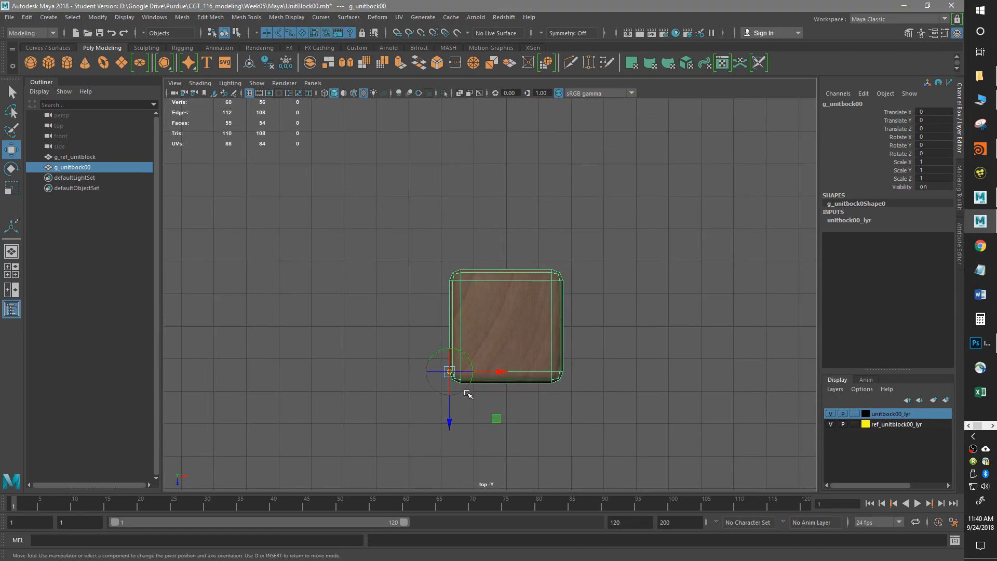
pyautogui.press('v')
pyautogui.moveTo(451, 420); pyautogui.dragTo(462, 267)
pyautogui.scroll(8, 461, 267)
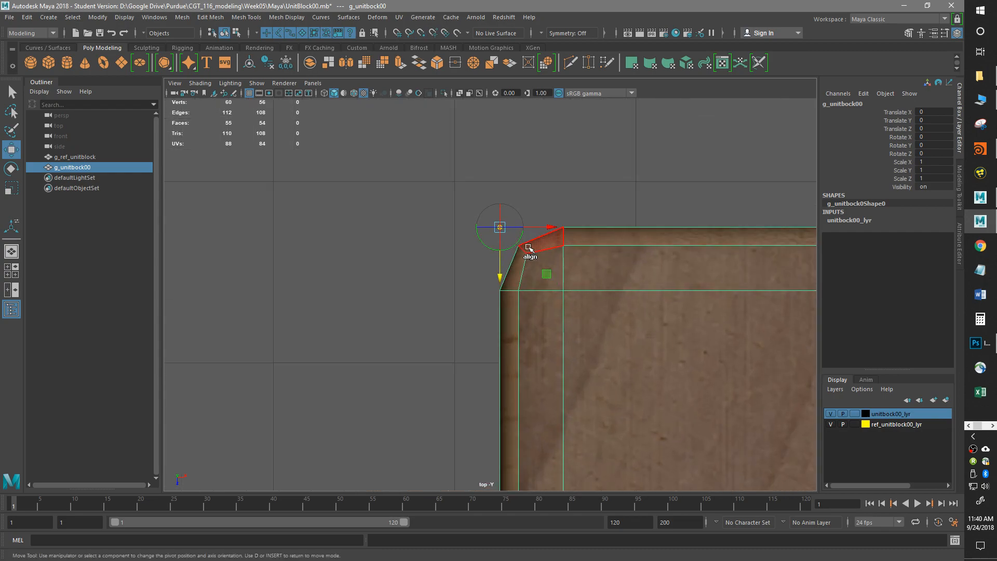
pyautogui.scroll(-6, 552, 276)
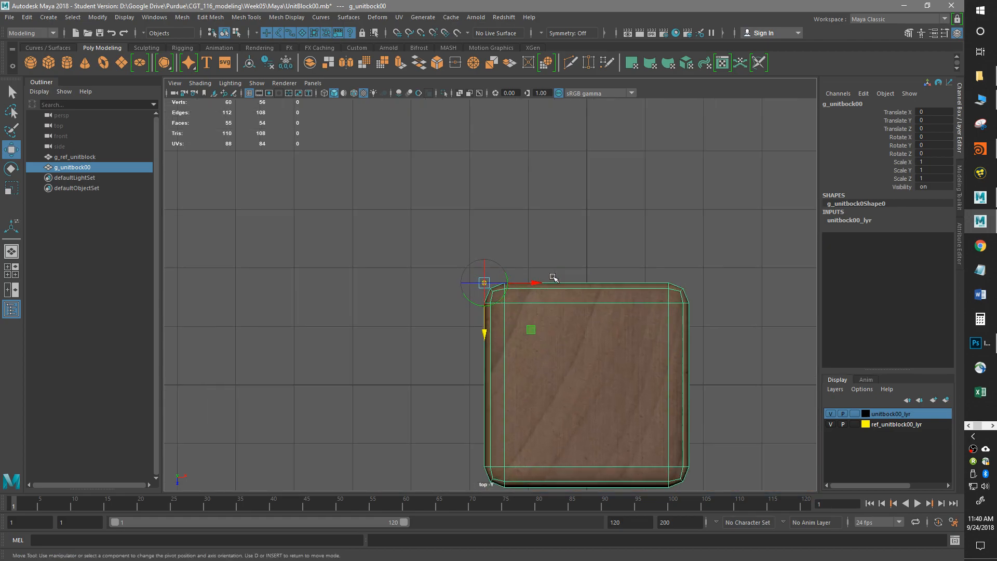
pyautogui.scroll(6, 491, 290)
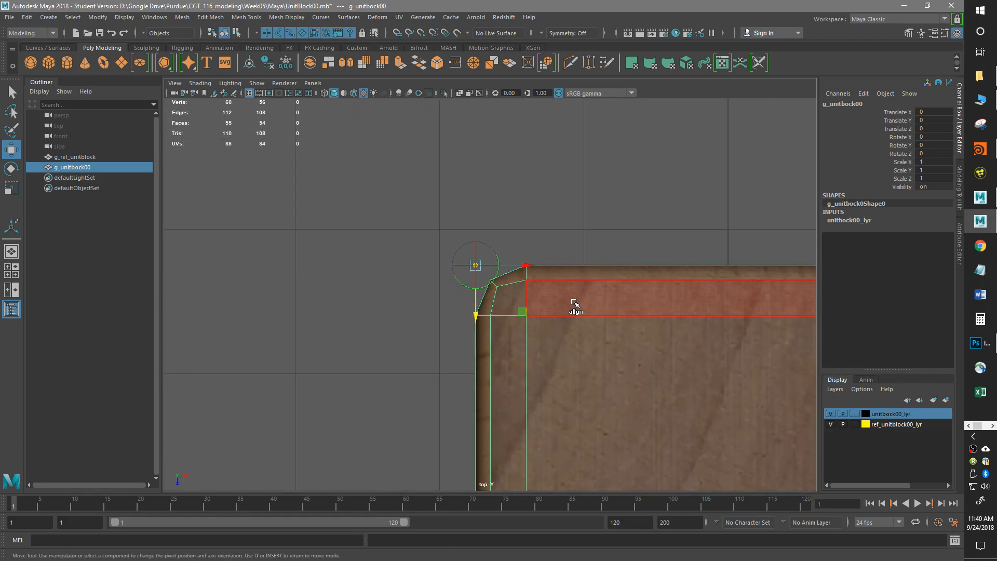
pyautogui.press('space')
pyautogui.moveTo(575, 302); pyautogui.dragTo(575, 328)
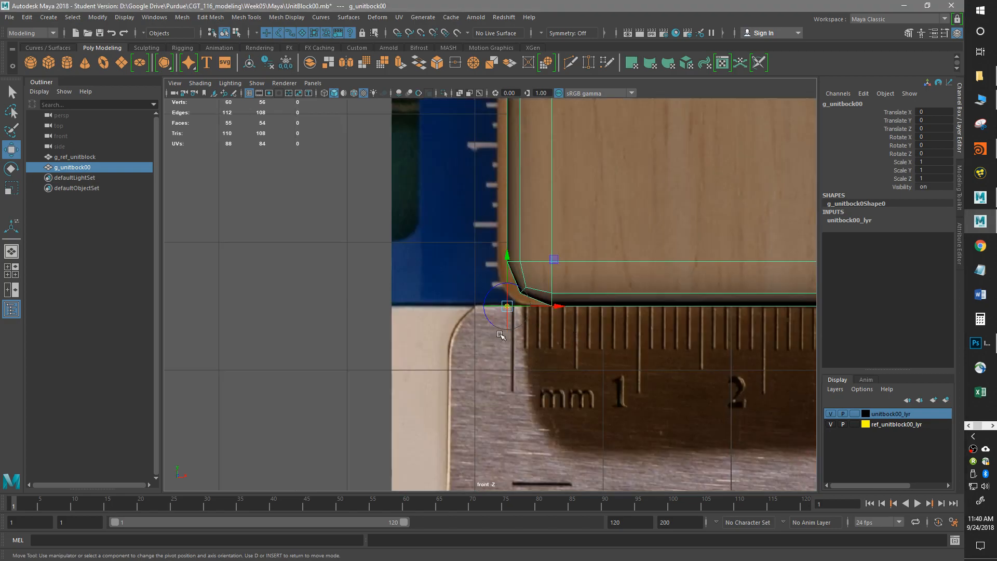
pyautogui.press('d')
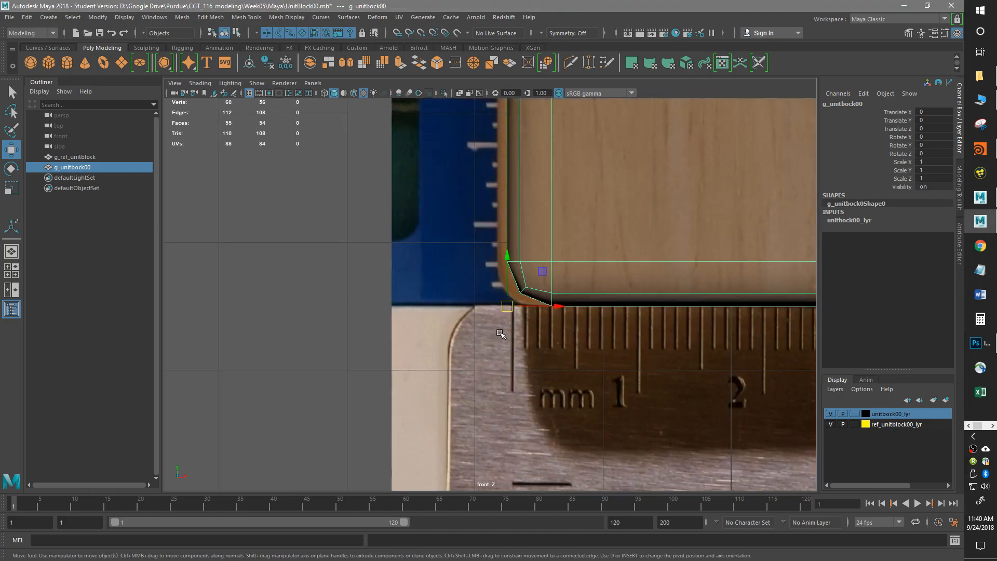
# Step: Grid-snap the block's pivot corner to the origin in the front view, giving Translate X 1.75 and Translate Y 3.5
pyautogui.scroll(-7, 569, 315)
pyautogui.scroll(1, 568, 315)
pyautogui.keyDown('alt'); pyautogui.moveTo(542, 340); pyautogui.dragTo(513, 379, button='middle'); pyautogui.keyUp('alt')
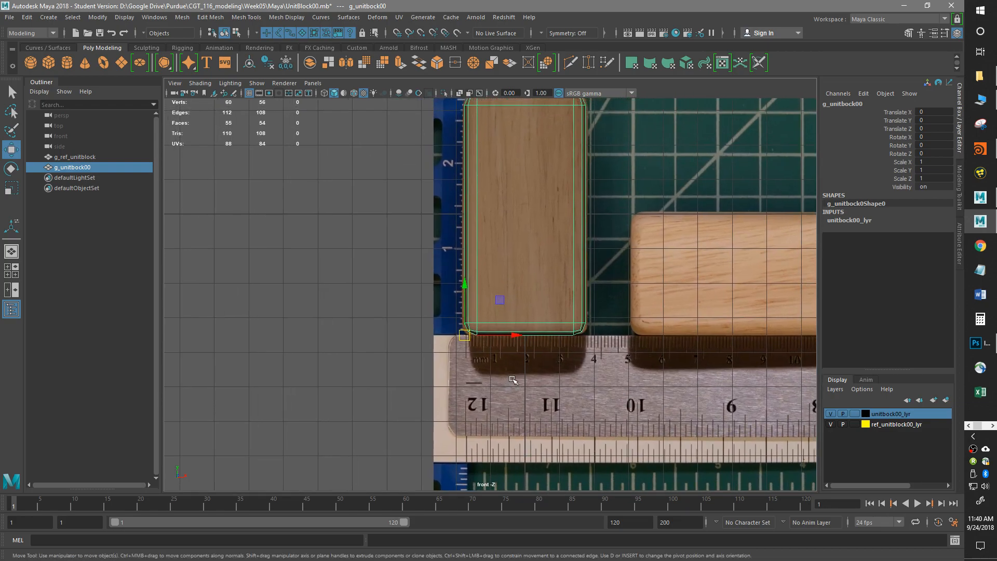
pyautogui.keyDown('alt'); pyautogui.moveTo(623, 310); pyautogui.dragTo(535, 348, button='middle'); pyautogui.keyUp('alt')
pyautogui.scroll(-2, 506, 413)
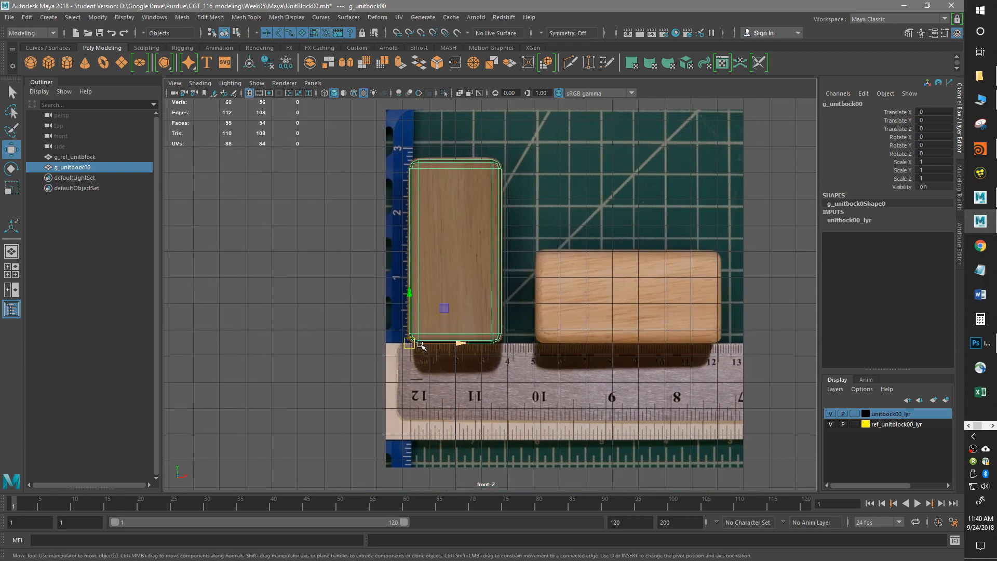
pyautogui.press('x')
pyautogui.moveTo(408, 344); pyautogui.dragTo(450, 252)
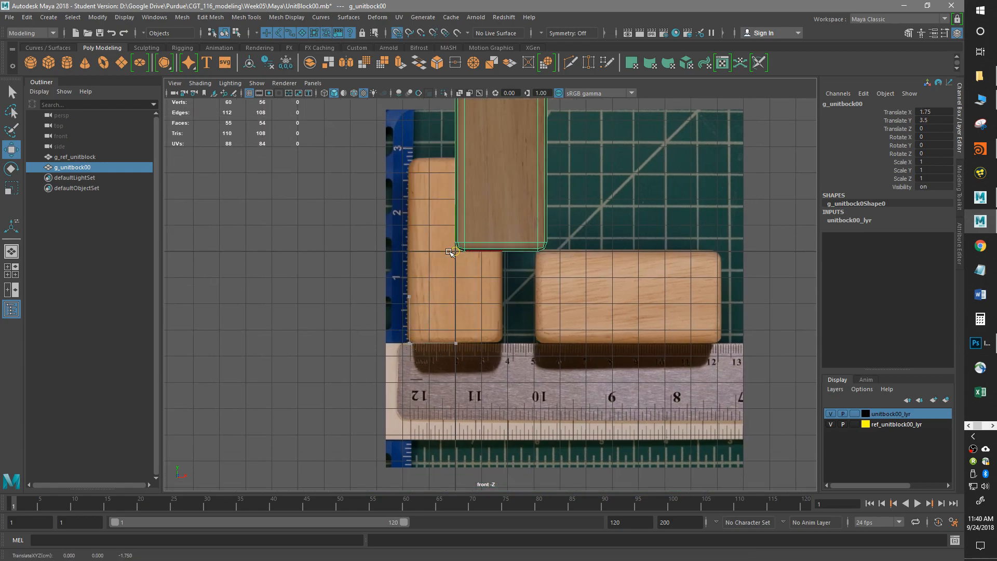
# Step: Grid-snap the block along Z to the origin in the perspective view, giving Translate Z 1.75, and check its placement
pyautogui.press('space')
pyautogui.moveTo(475, 263); pyautogui.dragTo(498, 292)
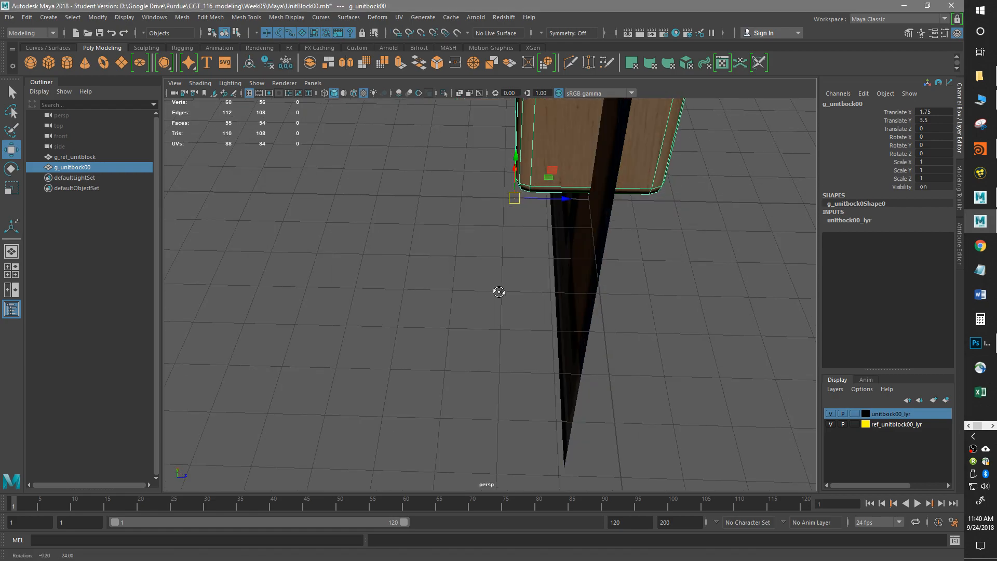
pyautogui.keyDown('alt'); pyautogui.moveTo(543, 243); pyautogui.dragTo(414, 374, button='middle'); pyautogui.keyUp('alt')
pyautogui.keyDown('alt'); pyautogui.moveTo(414, 374); pyautogui.dragTo(447, 357); pyautogui.keyUp('alt')
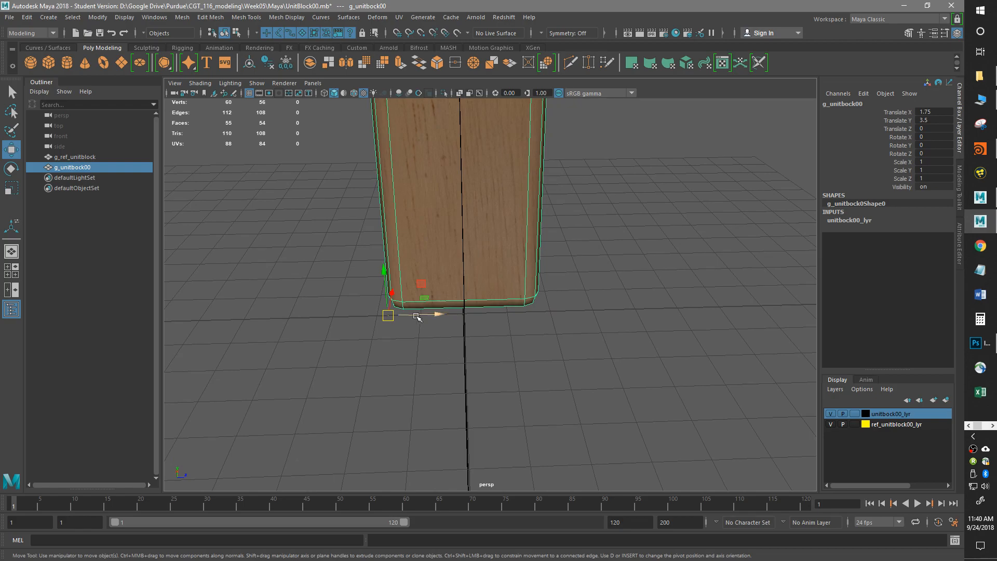
pyautogui.press('x')
pyautogui.moveTo(410, 315); pyautogui.dragTo(459, 314)
pyautogui.keyDown('alt'); pyautogui.moveTo(563, 338); pyautogui.dragTo(442, 270); pyautogui.keyUp('alt')
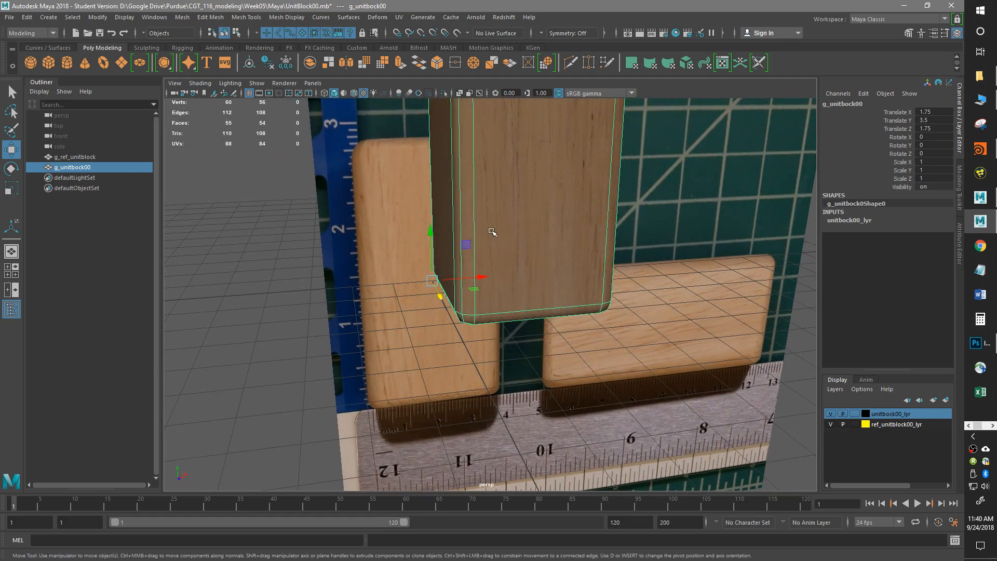
pyautogui.keyDown('alt'); pyautogui.moveTo(460, 341); pyautogui.dragTo(487, 351); pyautogui.keyUp('alt')
pyautogui.keyDown('alt'); pyautogui.moveTo(668, 329); pyautogui.dragTo(476, 312); pyautogui.keyUp('alt')
pyautogui.keyDown('alt'); pyautogui.moveTo(676, 248); pyautogui.dragTo(667, 218); pyautogui.keyUp('alt')
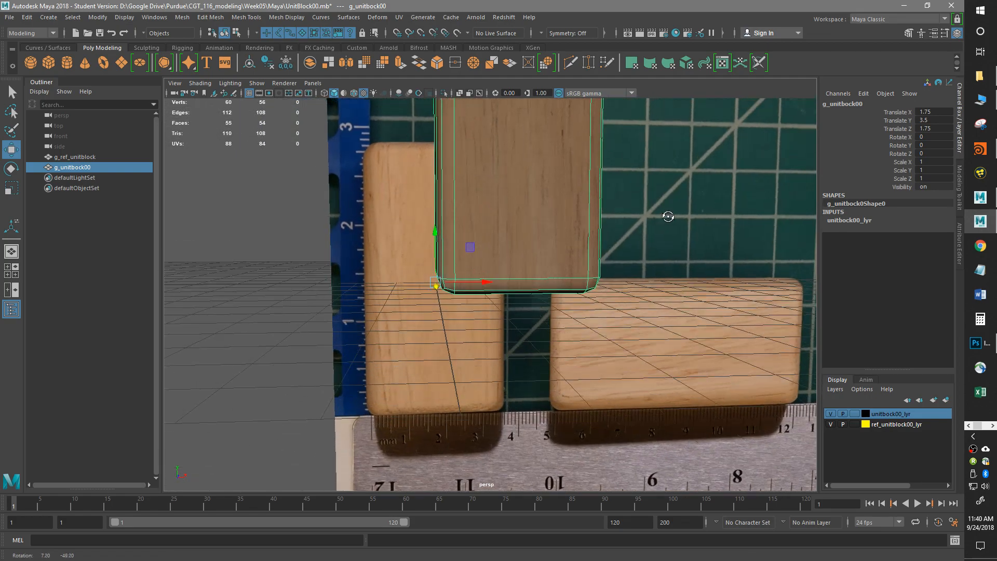
# Step: Move the reference image plane in the front view to about Translate X 1.735 and Y 3.534, placing its upright block behind the model
pyautogui.click(667, 218)
pyautogui.press('space')
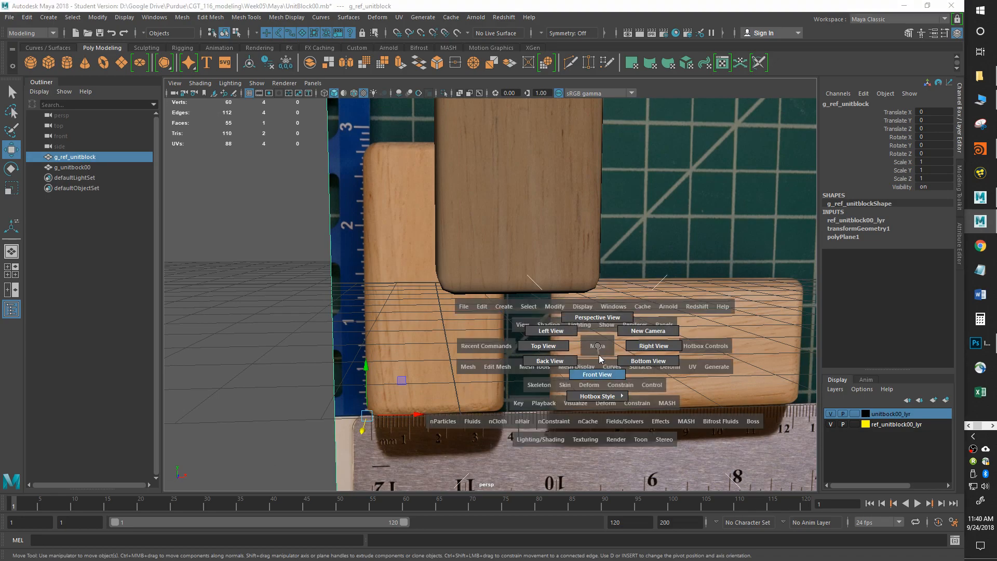
pyautogui.click(597, 374)
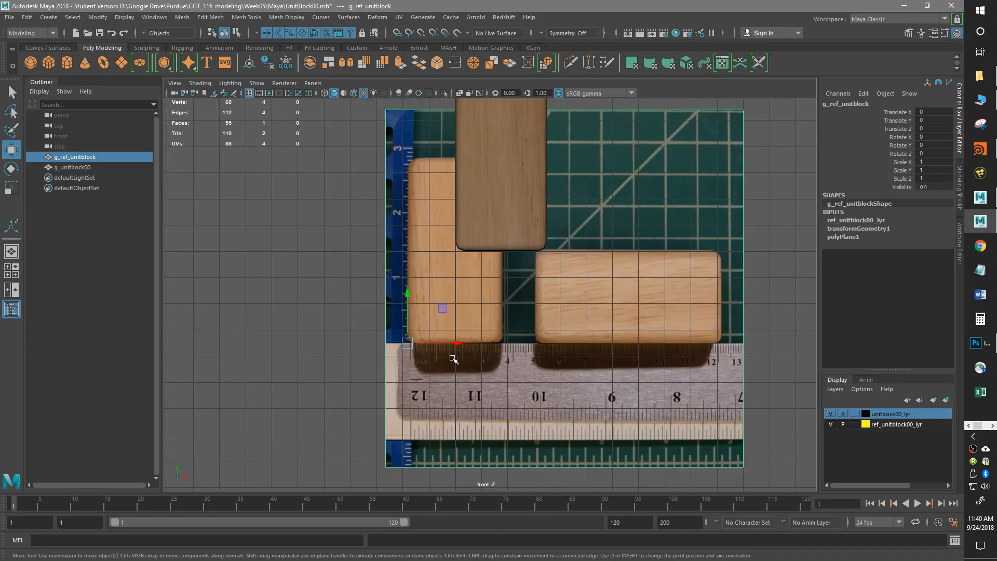
pyautogui.moveTo(424, 323); pyautogui.dragTo(479, 210)
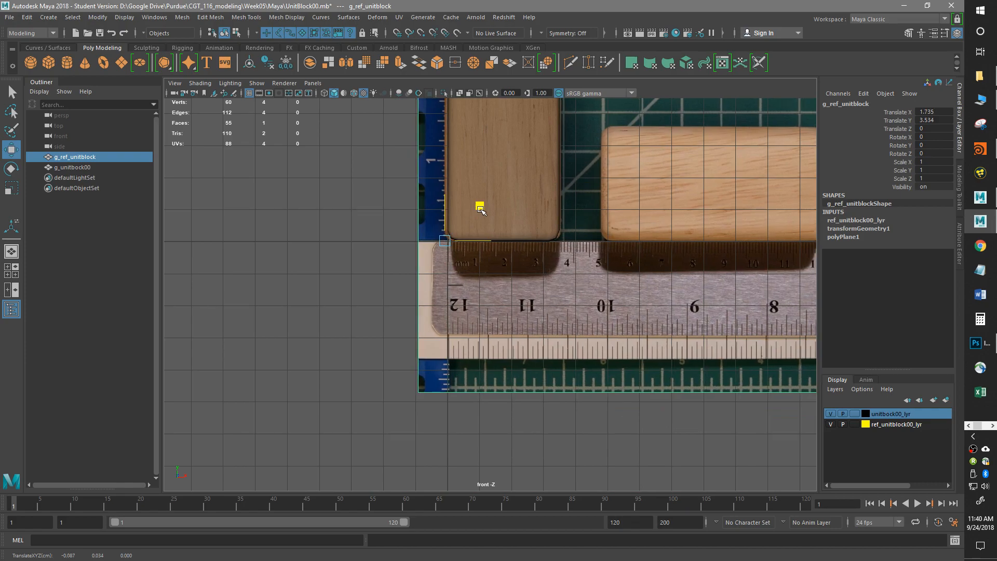
# Step: Refine the reference plane's position at the model's bottom corner, bringing it to Translate X 1.822 and Translate Y 3.5
pyautogui.scroll(6, 434, 259)
pyautogui.keyDown('alt'); pyautogui.moveTo(432, 261); pyautogui.dragTo(512, 450, button='middle'); pyautogui.keyUp('alt')
pyautogui.scroll(4, 493, 400)
pyautogui.moveTo(451, 384); pyautogui.dragTo(469, 394)
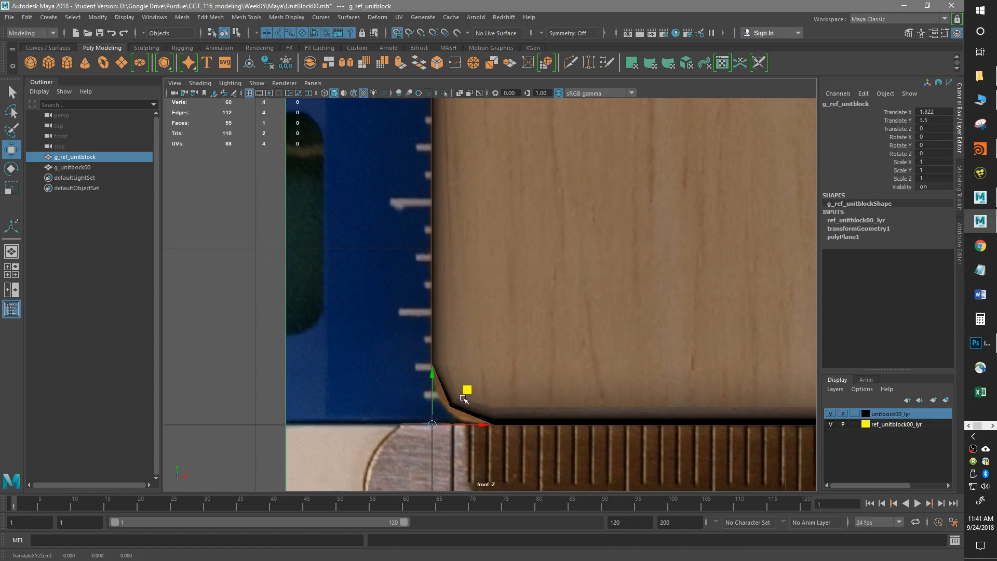
# Step: Shift the reference plane along X to Translate X 1.756 so the pictured block lines up with the model's sides
pyautogui.scroll(-8, 530, 363)
pyautogui.scroll(5, 531, 364)
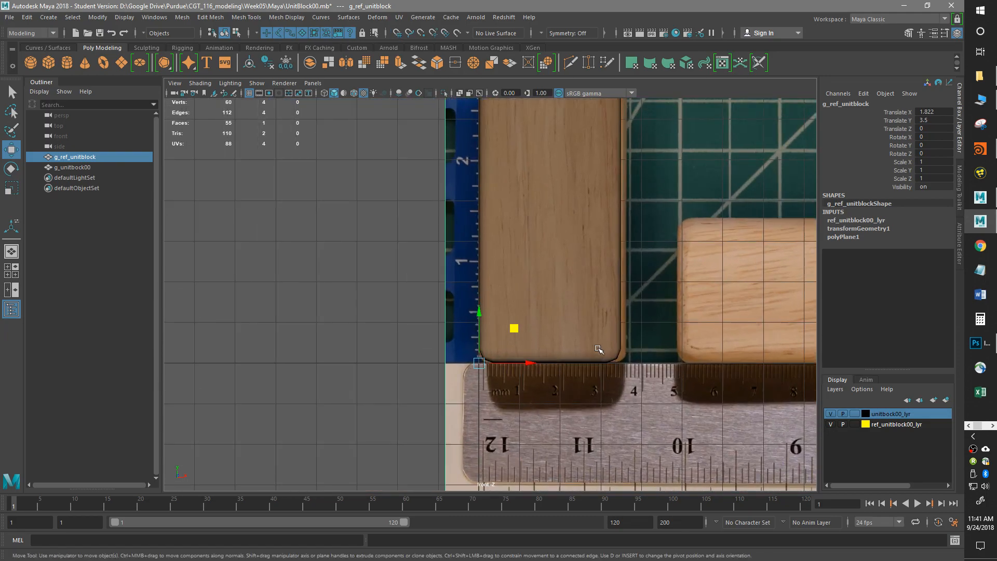
pyautogui.moveTo(527, 385); pyautogui.dragTo(522, 387)
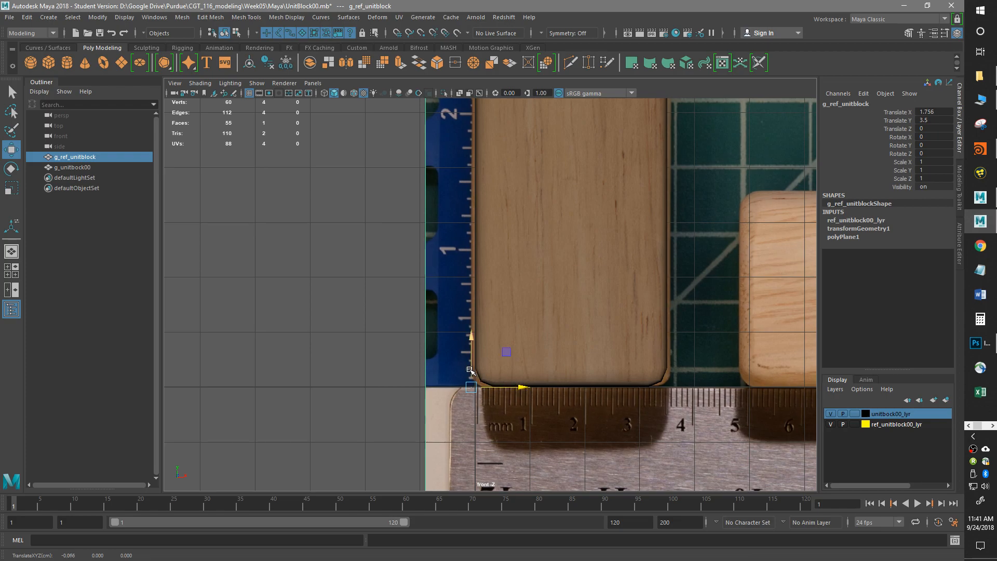
pyautogui.keyDown('alt'); pyautogui.moveTo(537, 357); pyautogui.dragTo(531, 431, button='middle'); pyautogui.keyUp('alt')
pyautogui.scroll(-5, 546, 378)
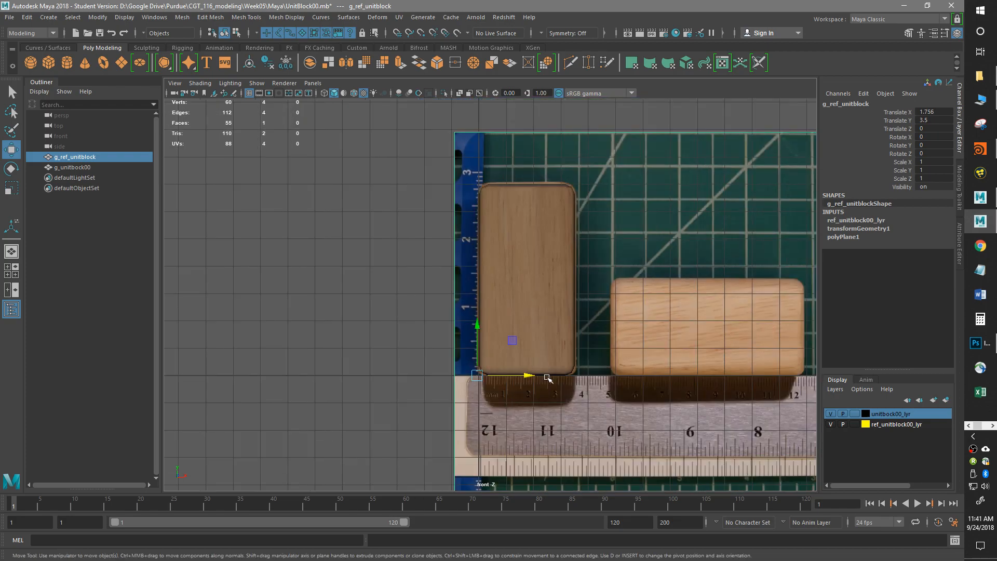
pyautogui.keyDown('alt'); pyautogui.moveTo(603, 364); pyautogui.dragTo(578, 323, button='middle'); pyautogui.keyUp('alt')
# Step: Return to the perspective view, select the wooden block model and freeze its transformations
pyautogui.press('space')
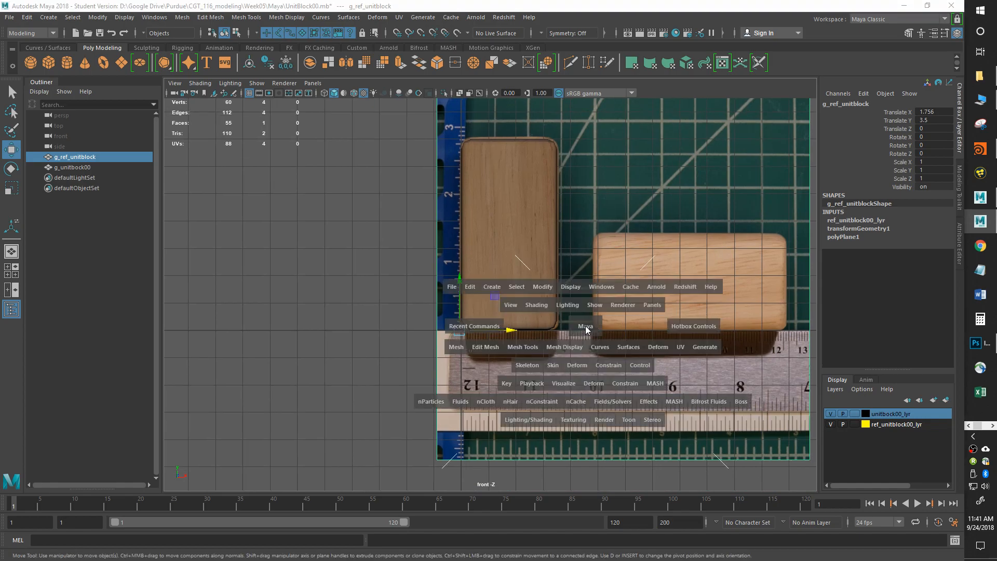
pyautogui.moveTo(590, 311); pyautogui.dragTo(589, 306)
pyautogui.scroll(-2, 437, 453)
pyautogui.scroll(-3, 437, 453)
pyautogui.keyDown('alt'); pyautogui.moveTo(437, 453); pyautogui.dragTo(606, 294); pyautogui.keyUp('alt')
pyautogui.click(521, 245)
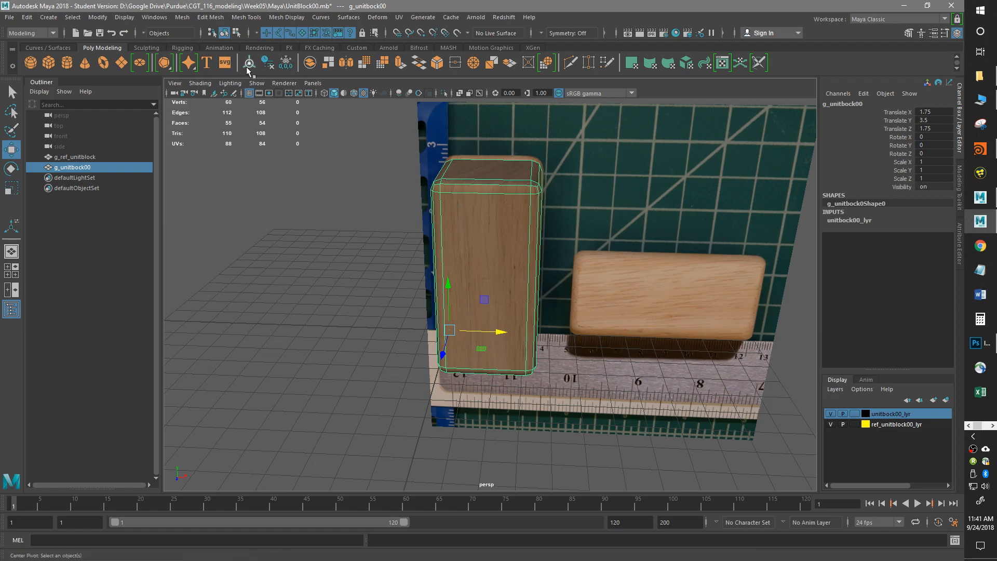
pyautogui.click(285, 64)
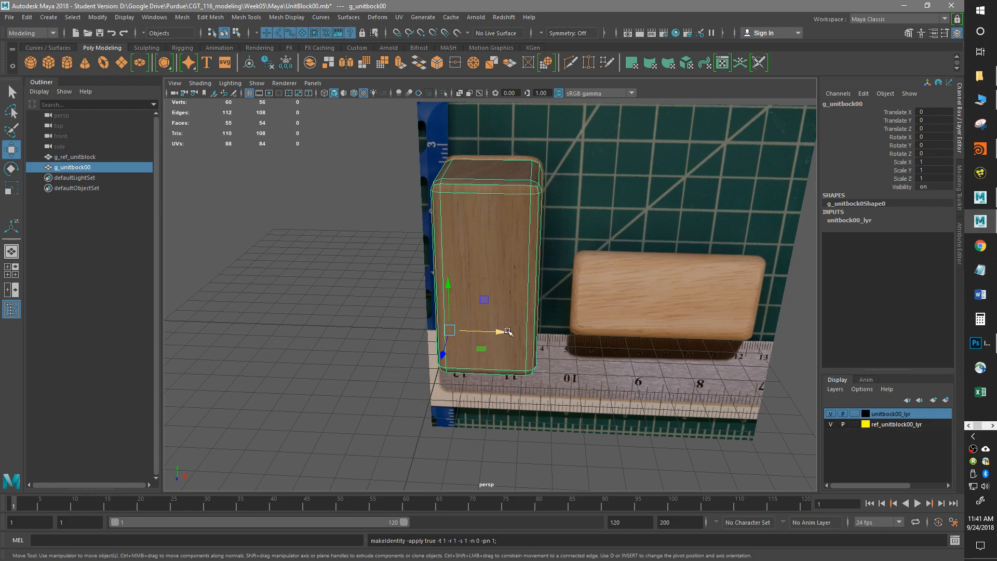
# Step: Try moving the block away along X, and set Translate X to 0 to bring it back to the origin
pyautogui.moveTo(494, 334); pyautogui.dragTo(245, 367)
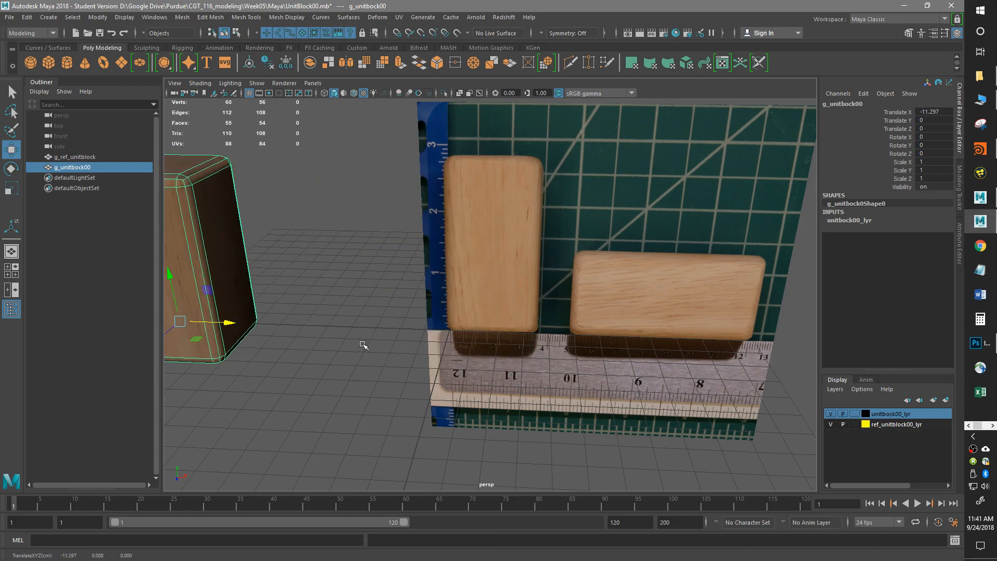
pyautogui.click(939, 111)
pyautogui.write('0')
pyautogui.press('Return')
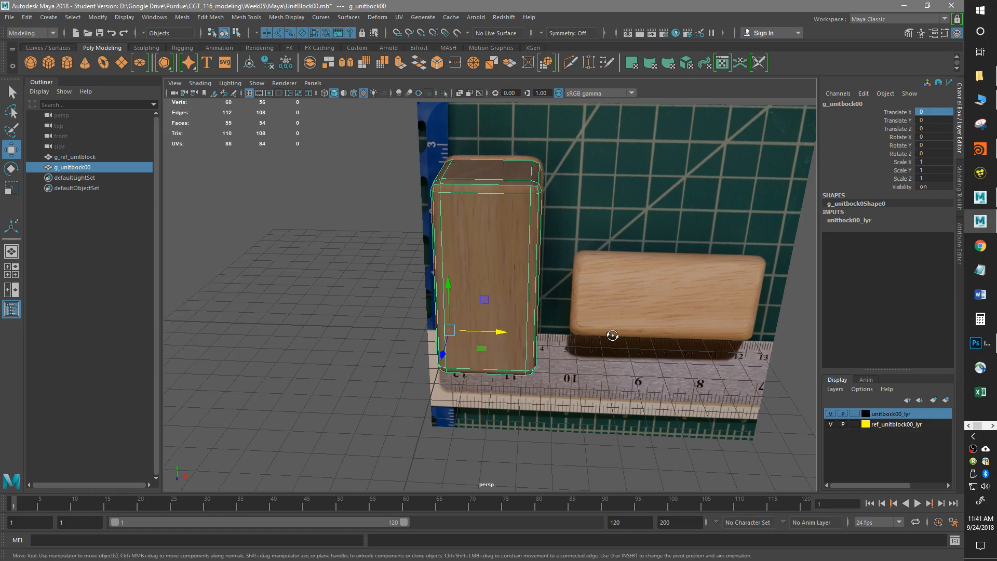
# Step: Examine the block's placement against the reference image and its transform values from several angles
pyautogui.keyDown('alt'); pyautogui.moveTo(612, 336); pyautogui.dragTo(480, 249); pyautogui.keyUp('alt')
pyautogui.keyDown('alt'); pyautogui.moveTo(589, 275); pyautogui.dragTo(597, 301); pyautogui.keyUp('alt')
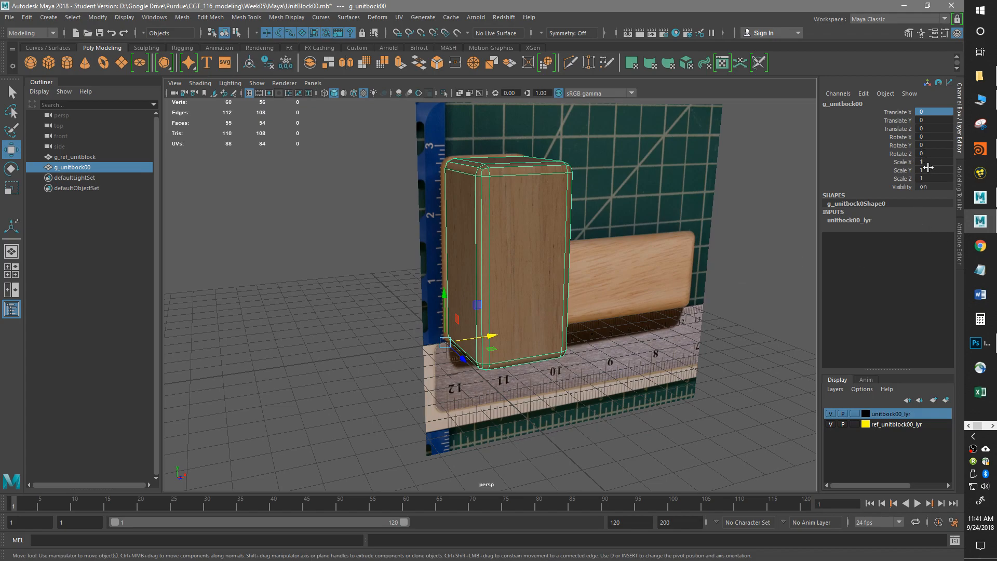
pyautogui.moveTo(683, 330)
pyautogui.keyDown('alt'); pyautogui.mouseDown()
pyautogui.moveTo(656, 338)
pyautogui.moveTo(690, 337)
pyautogui.mouseUp(); pyautogui.keyUp('alt')
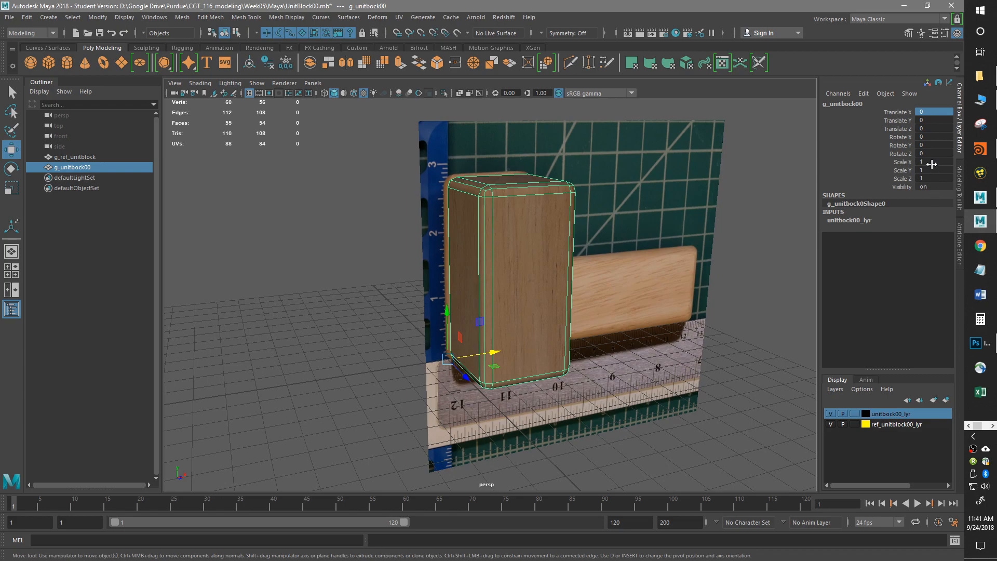
pyautogui.keyDown('alt'); pyautogui.moveTo(574, 269); pyautogui.dragTo(470, 281); pyautogui.keyUp('alt')
pyautogui.keyDown('alt'); pyautogui.moveTo(470, 281); pyautogui.dragTo(470, 273, button='right'); pyautogui.keyUp('alt')
pyautogui.moveTo(470, 274)
pyautogui.keyDown('alt'); pyautogui.mouseDown()
pyautogui.moveTo(485, 275)
pyautogui.moveTo(474, 276)
pyautogui.mouseUp(); pyautogui.keyUp('alt')
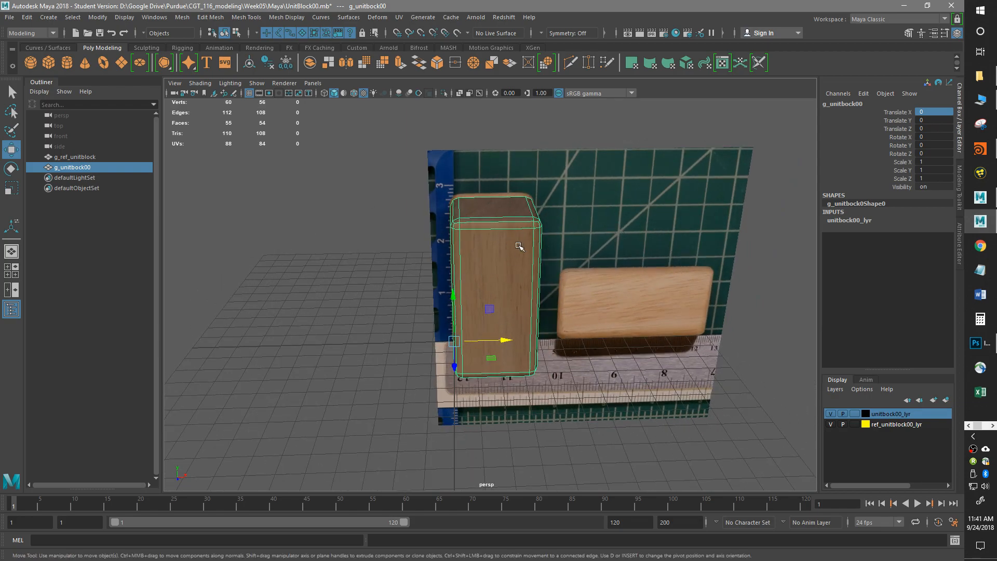
pyautogui.keyDown('alt'); pyautogui.moveTo(598, 358); pyautogui.dragTo(584, 354); pyautogui.keyUp('alt')
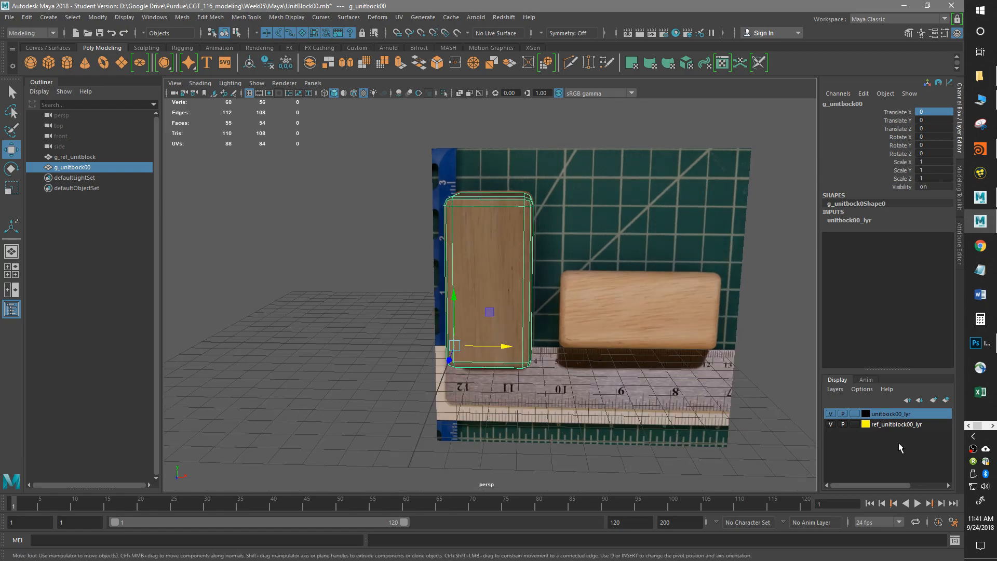
# Step: Hide the unitbock00_lyr layer and duplicate the g_ref_unitblock reference plane
pyautogui.click(830, 414)
pyautogui.click(569, 367)
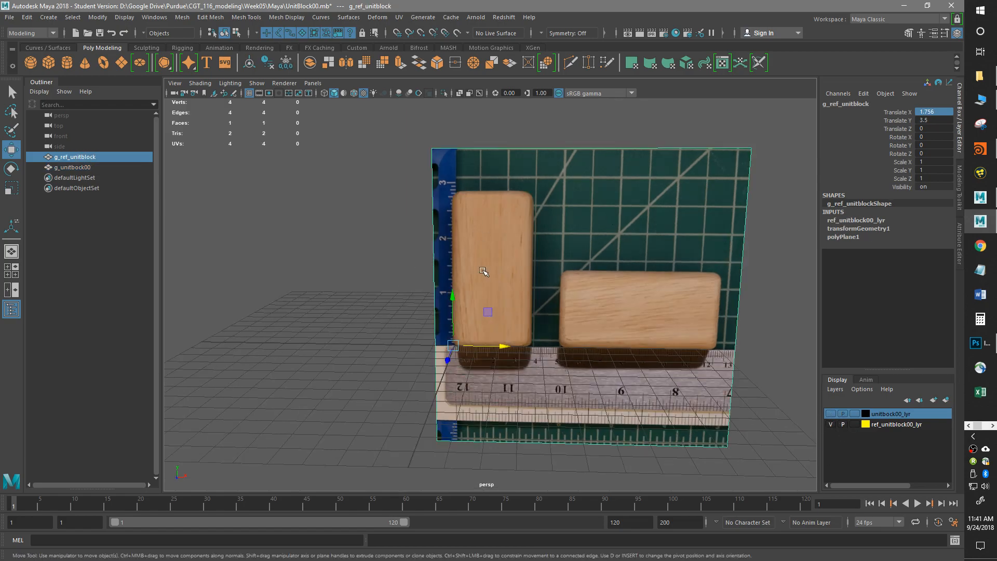
pyautogui.hotkey('ctrl', 'd')
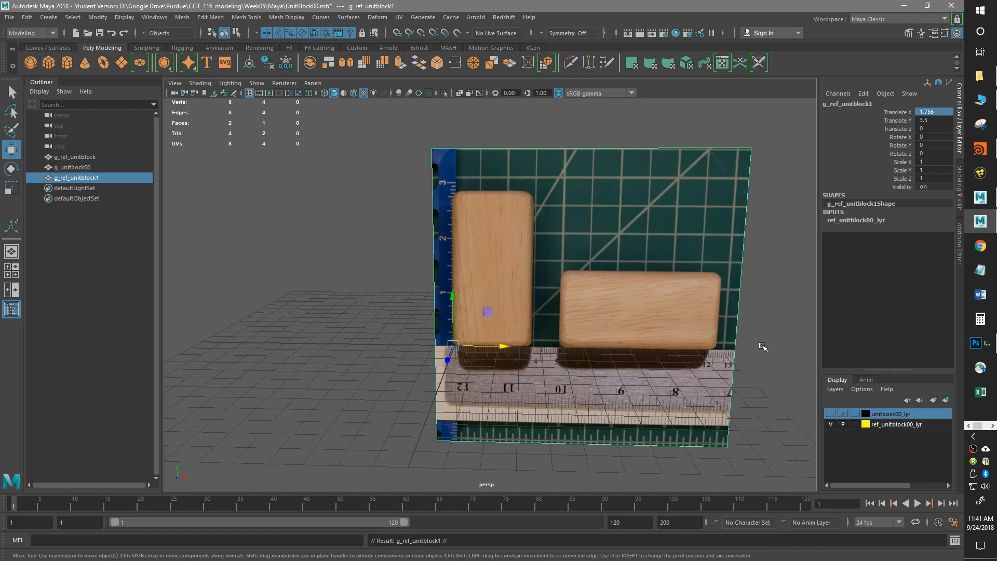
# Step: Create a yellow display layer for the duplicated plane, name it ref_unitblock01_bevel_lyr and copy that name
pyautogui.click(945, 400)
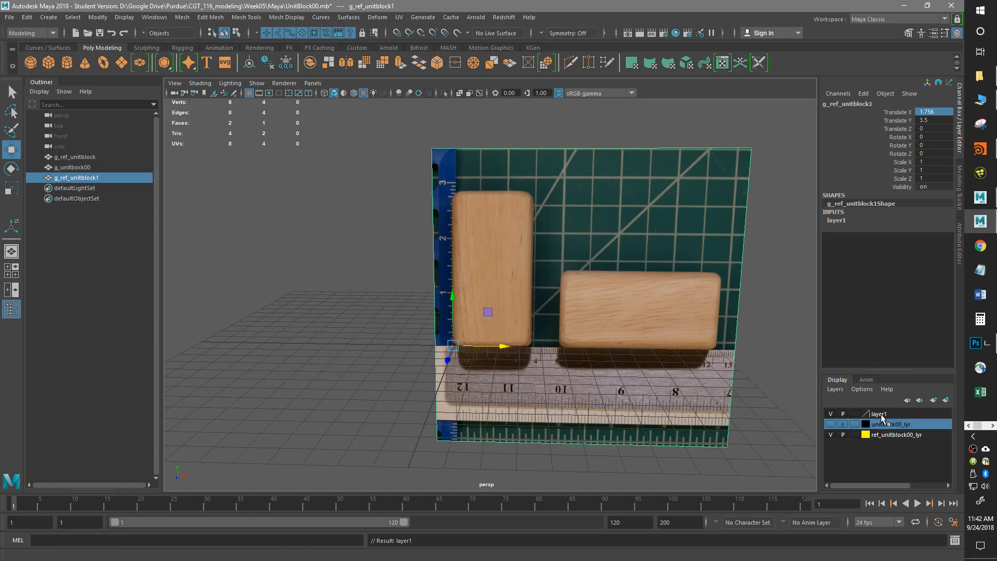
pyautogui.click(878, 414)
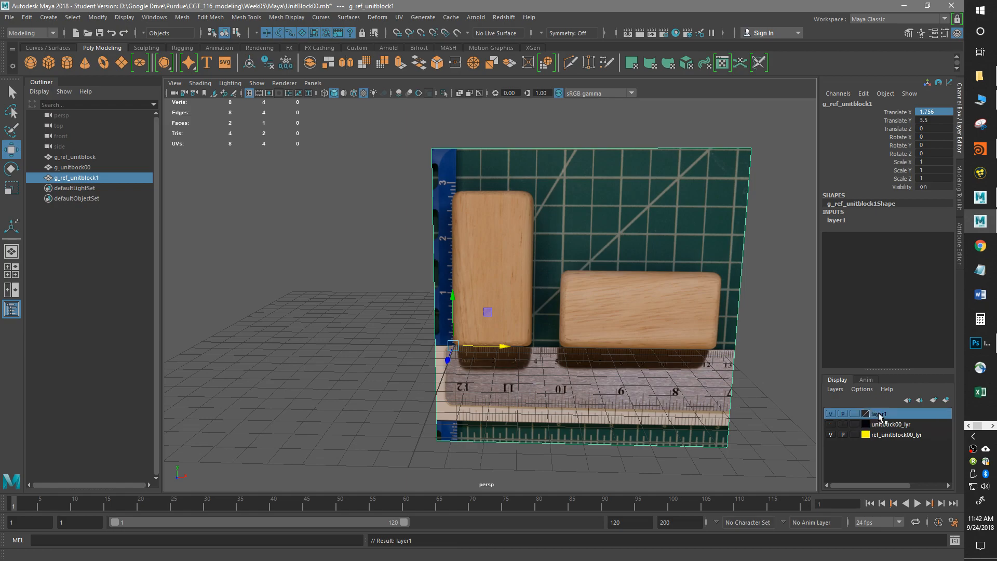
pyautogui.doubleClick(879, 414)
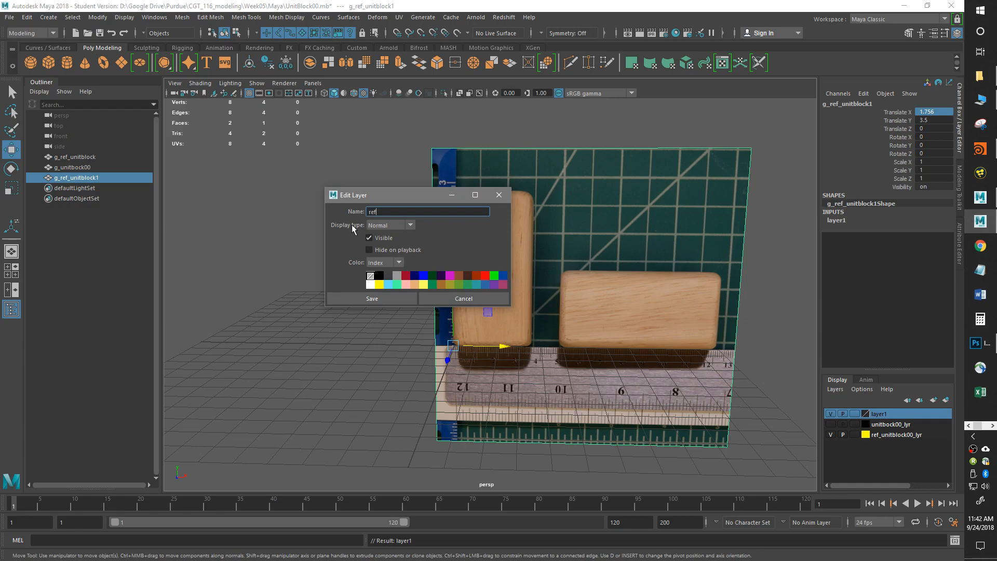
pyautogui.write('ref_unitblock01_bevel_lyr')
pyautogui.hotkey('ctrl', 'a')
pyautogui.hotkey('ctrl', 'c')
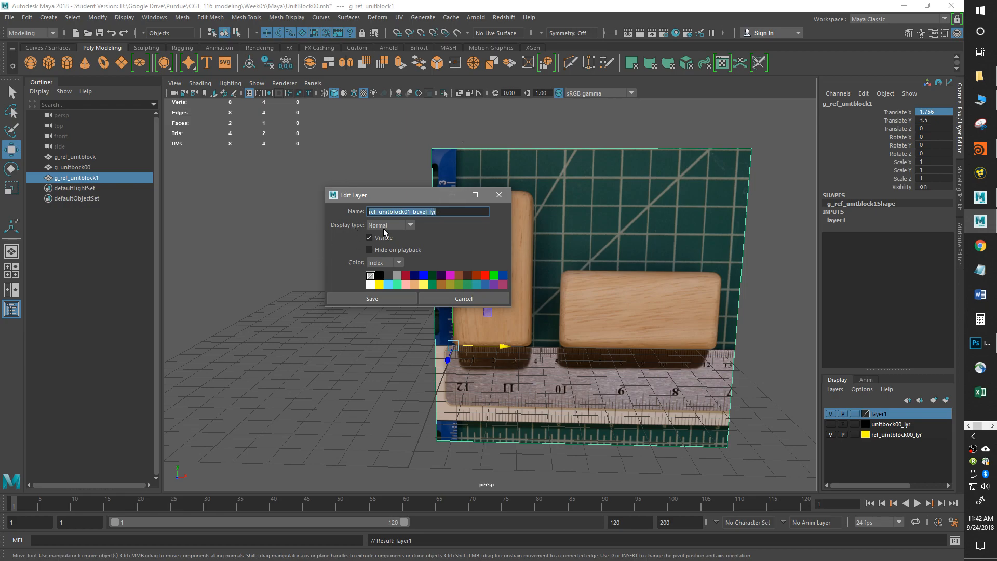
pyautogui.click(379, 285)
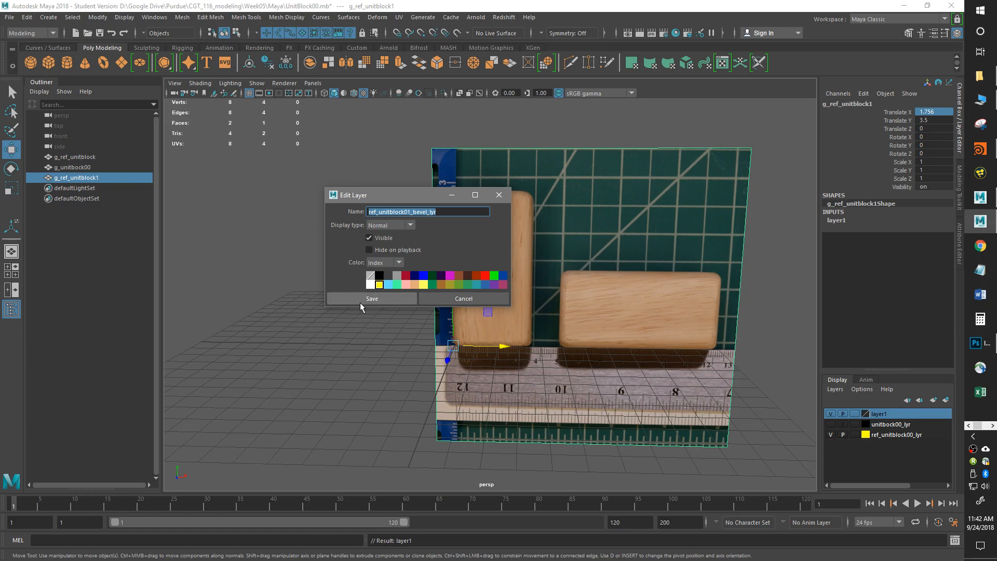
pyautogui.click(375, 298)
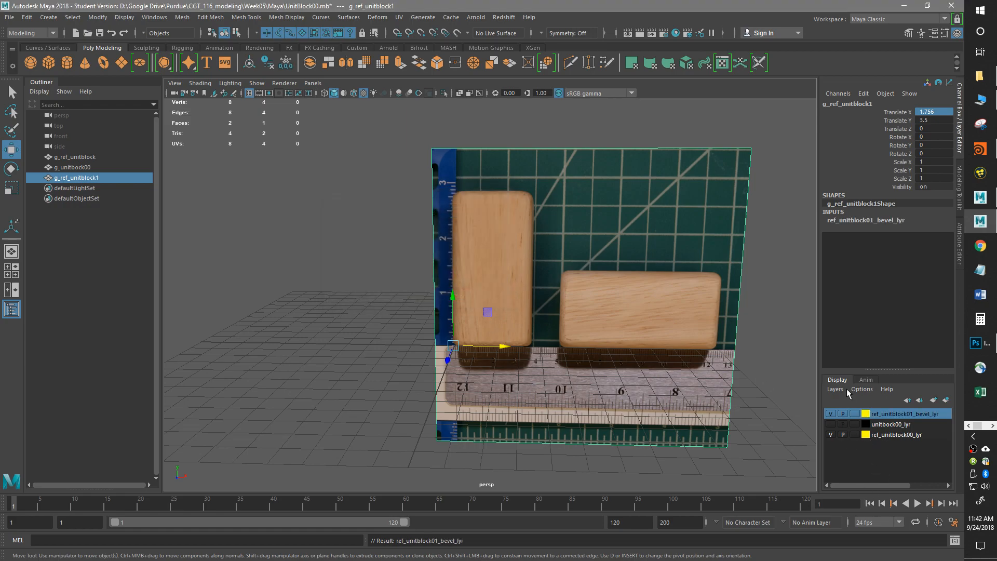
# Step: Move ref_unitblock01_bevel_lyr below unitbock00_lyr in the layer order and hide ref_unitblock00_lyr
pyautogui.click(917, 404)
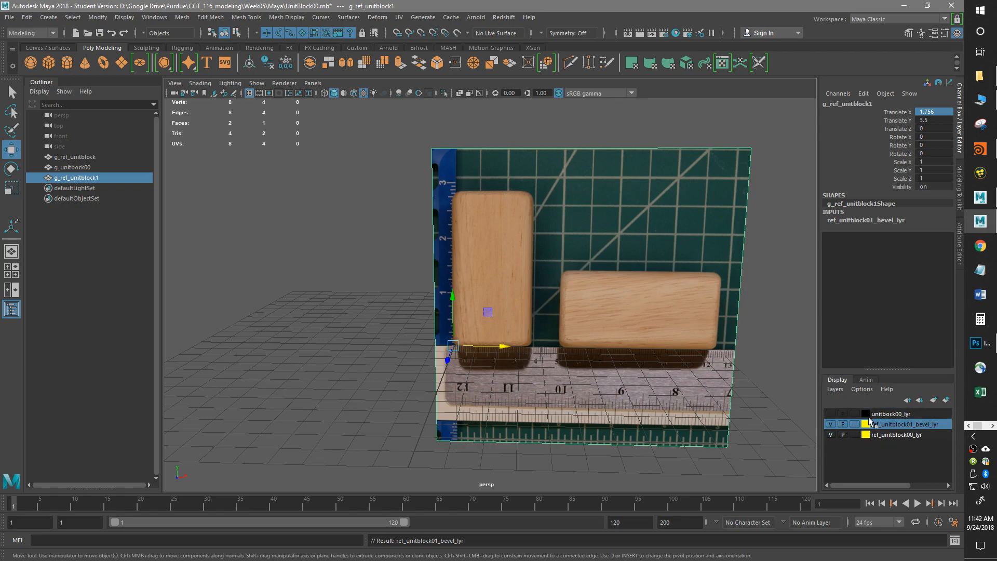
pyautogui.click(830, 434)
pyautogui.keyDown('alt'); pyautogui.moveTo(547, 327); pyautogui.dragTo(550, 305); pyautogui.keyUp('alt')
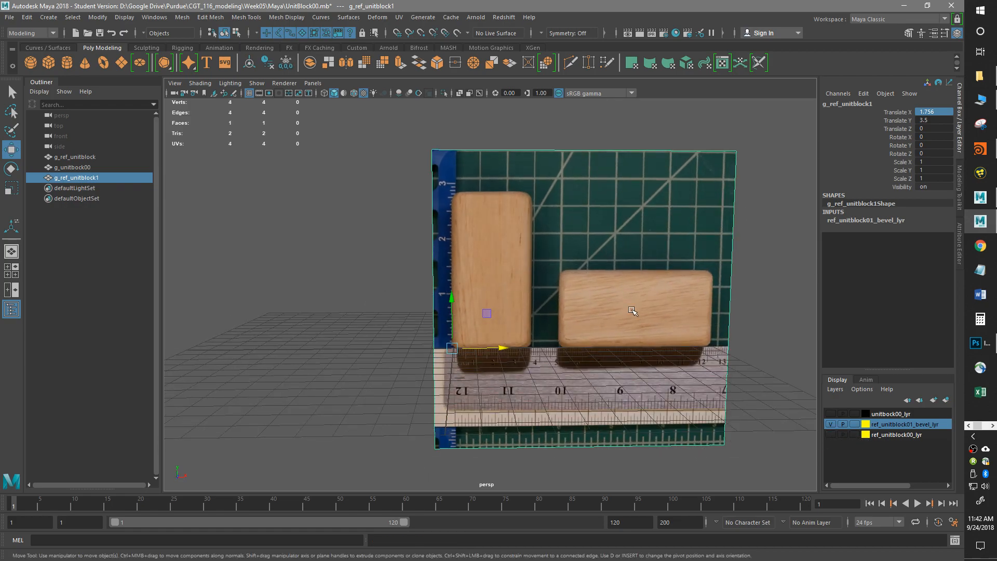
pyautogui.keyDown('alt'); pyautogui.moveTo(623, 329); pyautogui.dragTo(617, 323); pyautogui.keyUp('alt')
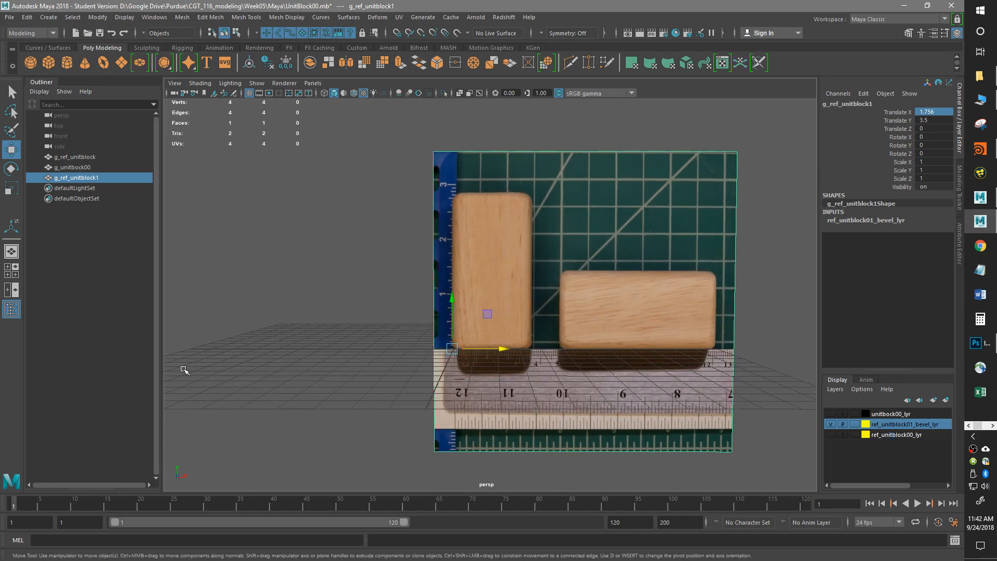
# Step: Create a Lambert material in the Hypershade and name it m_unitblock01_bevel
pyautogui.click(675, 33)
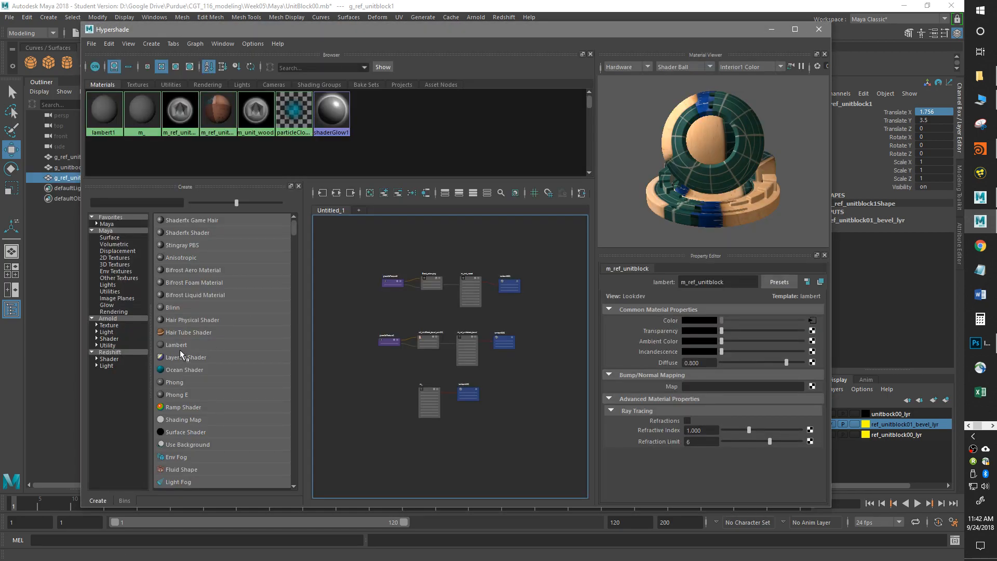
pyautogui.click(180, 344)
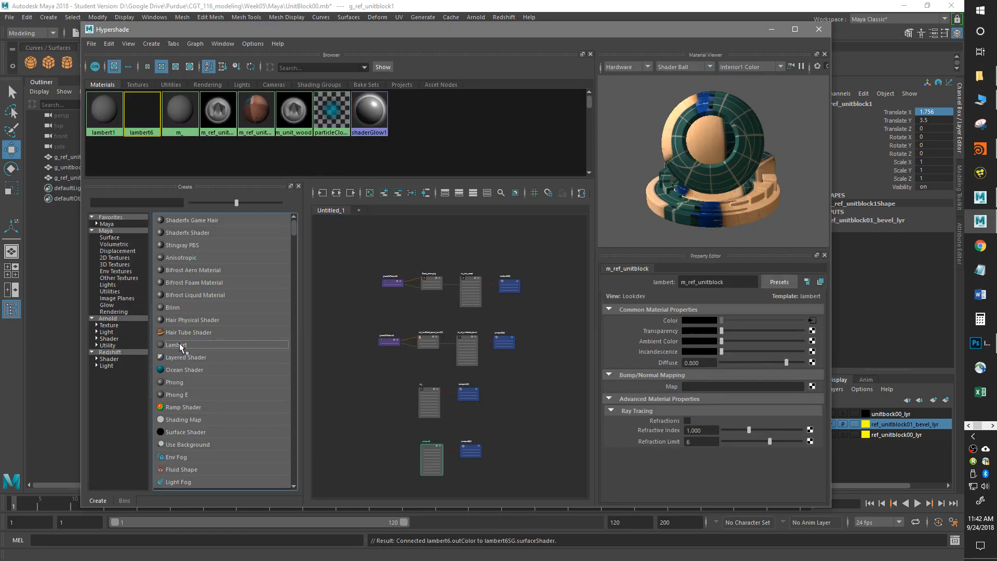
pyautogui.click(724, 282)
pyautogui.write('m')
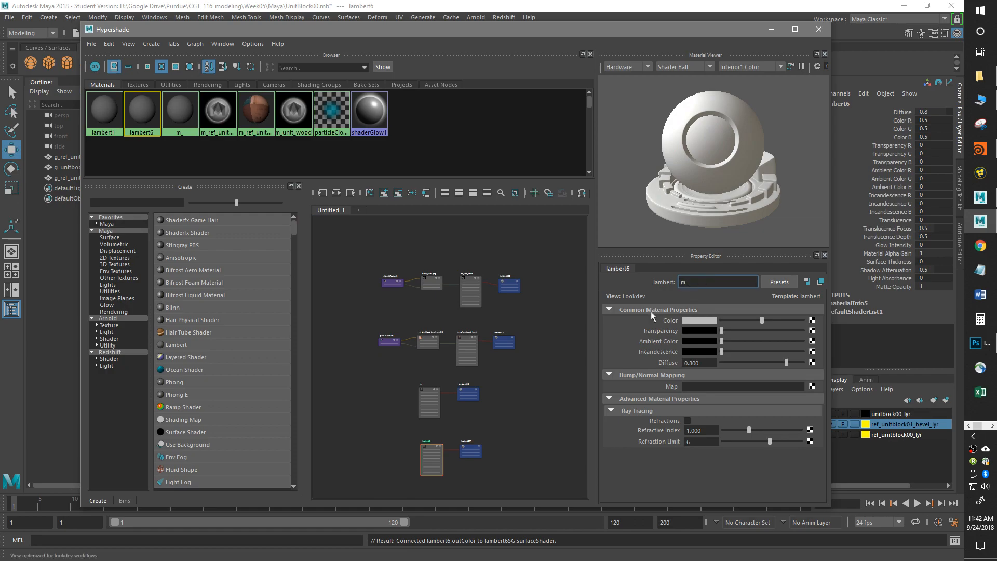
pyautogui.write('_')
pyautogui.hotkey('ctrl', 'v')
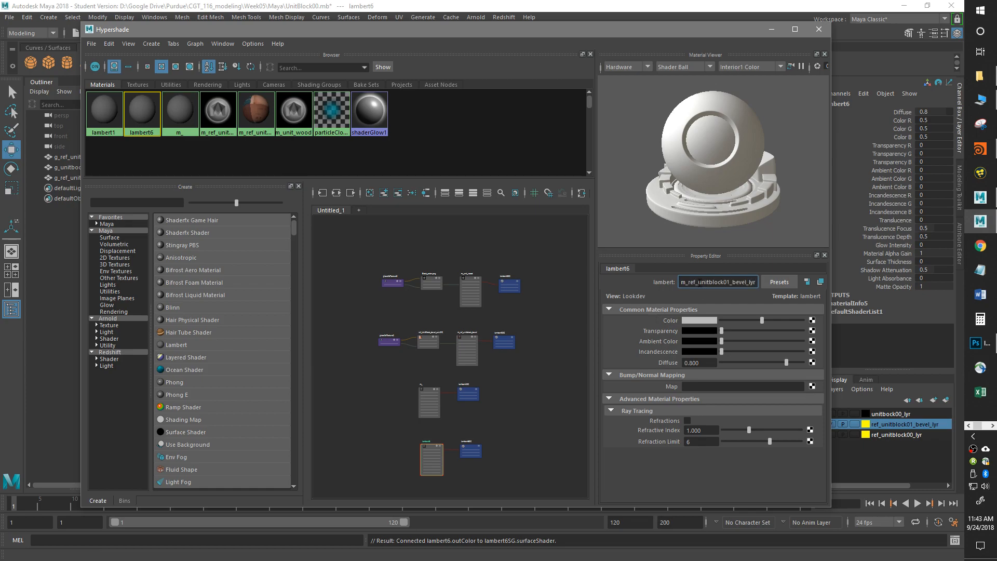
pyautogui.press('BackSpace')
pyautogui.press('BackSpace')
pyautogui.press('Return')
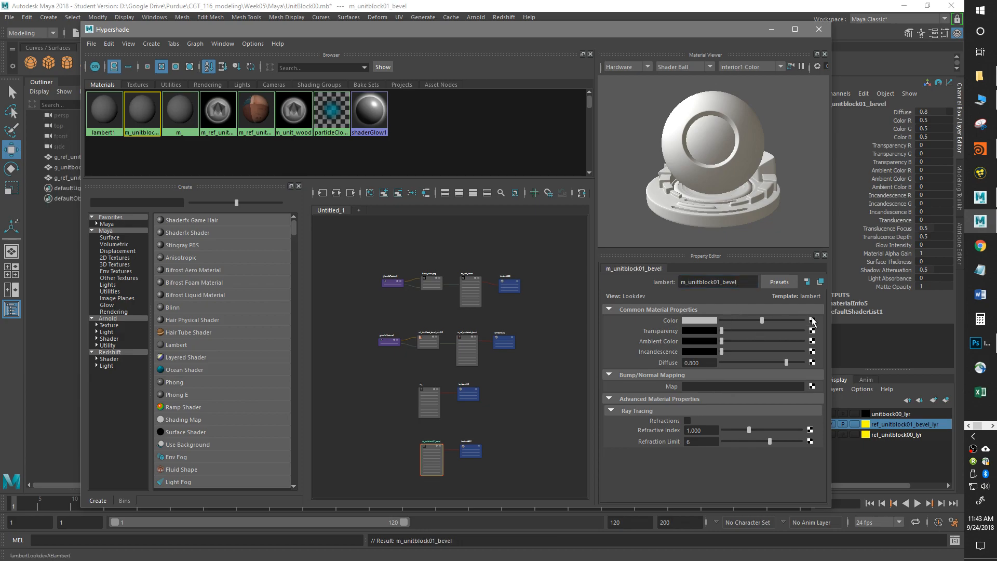
# Step: Connect a File texture to the m_unitblock01_bevel colour, load ref_UnitBlock_bevel_cut.JPG as its image and close the Hypershade
pyautogui.click(812, 319)
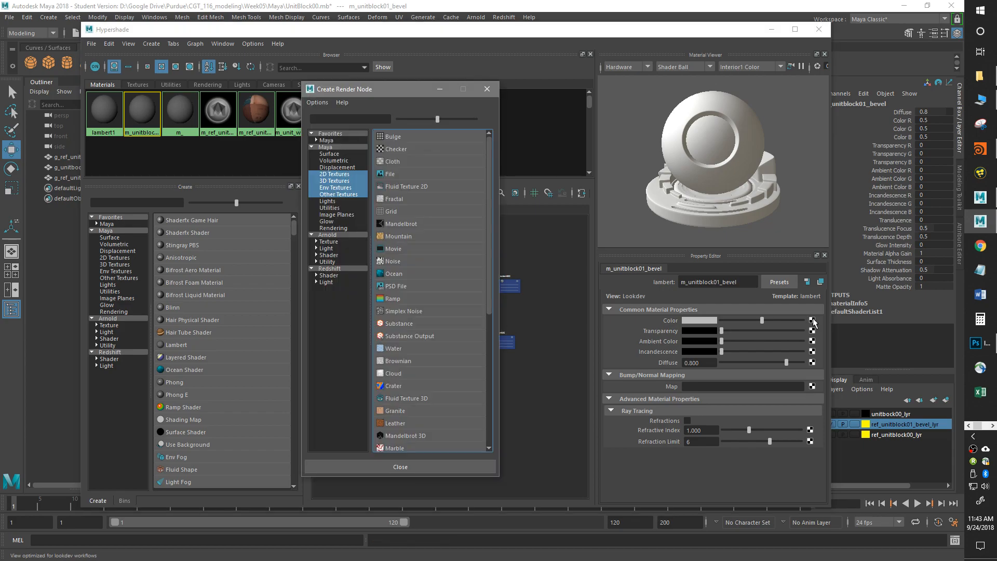
pyautogui.click(400, 173)
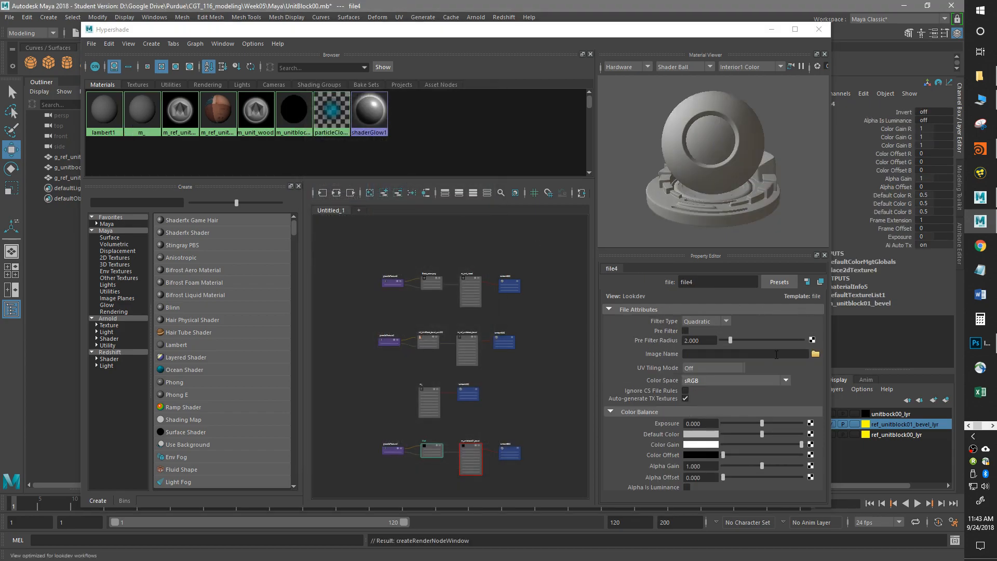
pyautogui.click(814, 353)
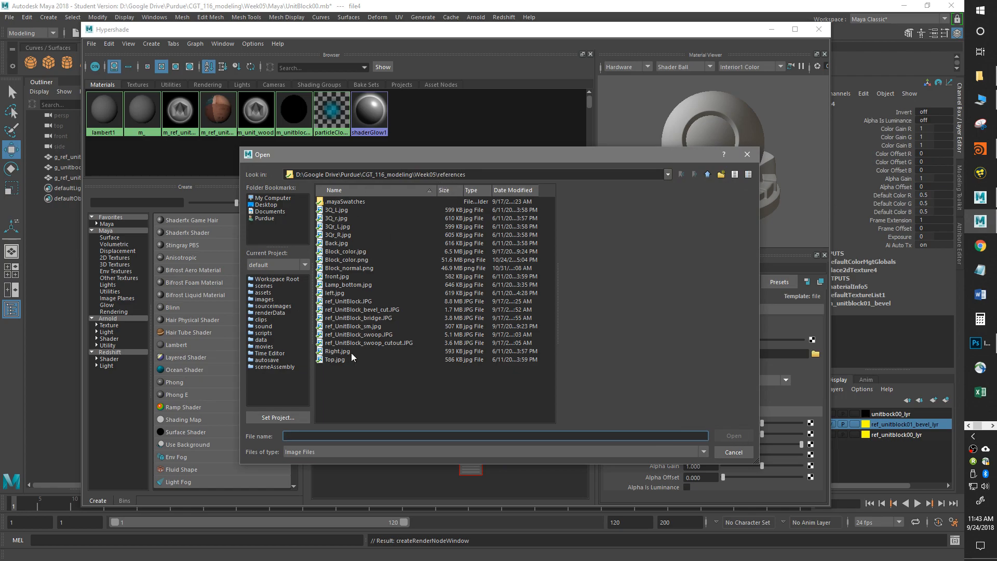
pyautogui.click(364, 310)
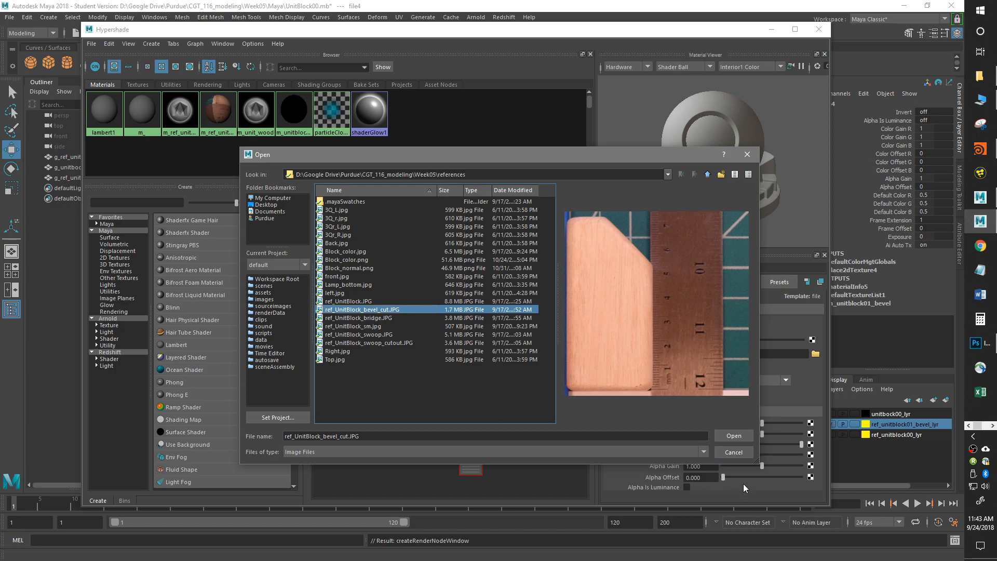
pyautogui.click(734, 436)
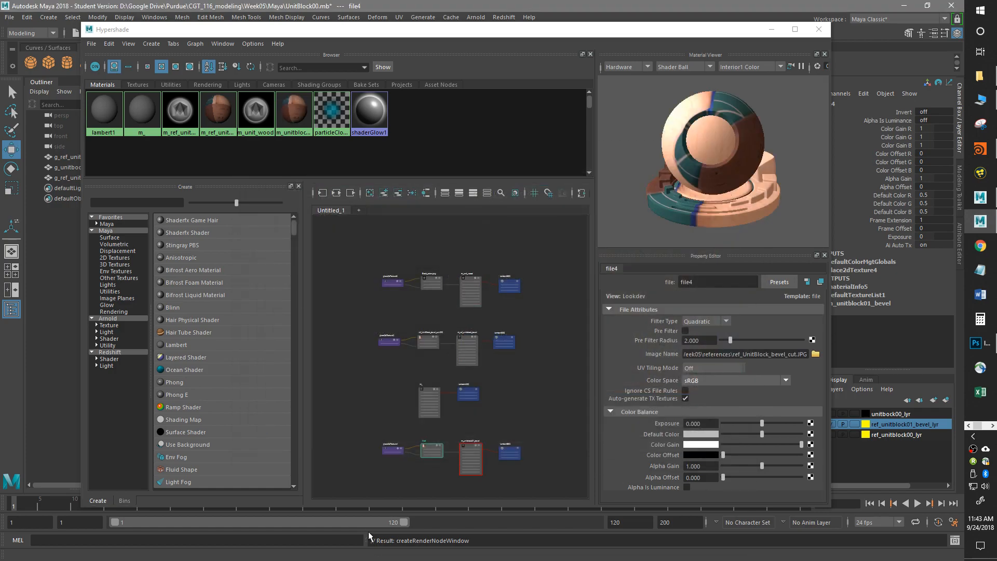
pyautogui.click(822, 33)
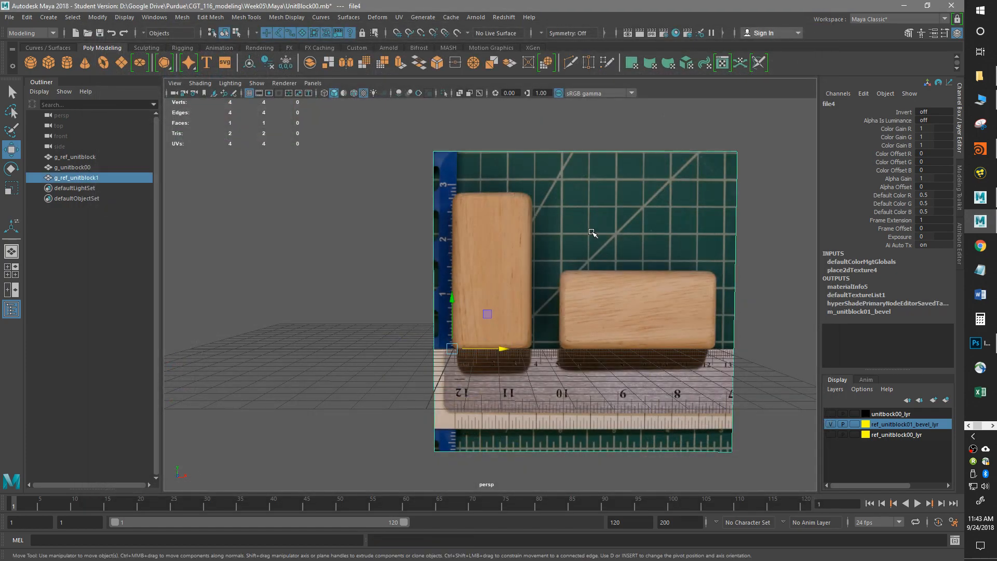
# Step: Assign the existing material m_unitblock01_bevel to the duplicated reference plane g_ref_unitblock1
pyautogui.rightClick(596, 247)
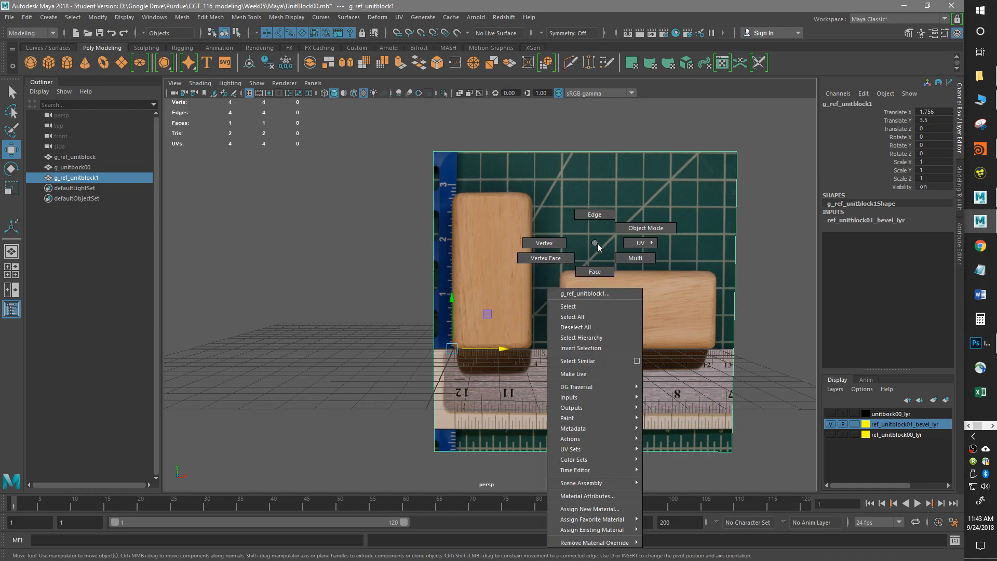
pyautogui.moveTo(584, 530)
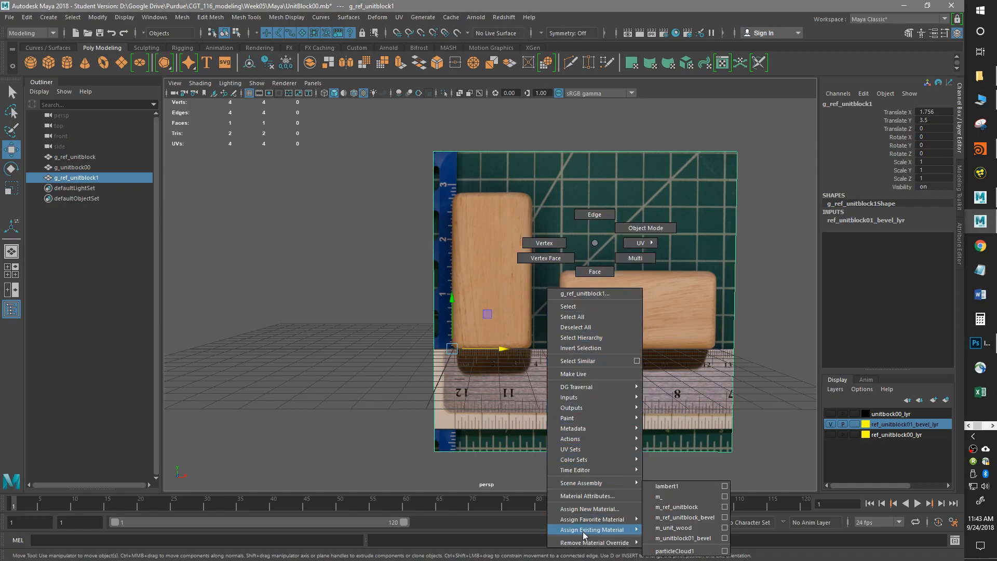
pyautogui.click(690, 537)
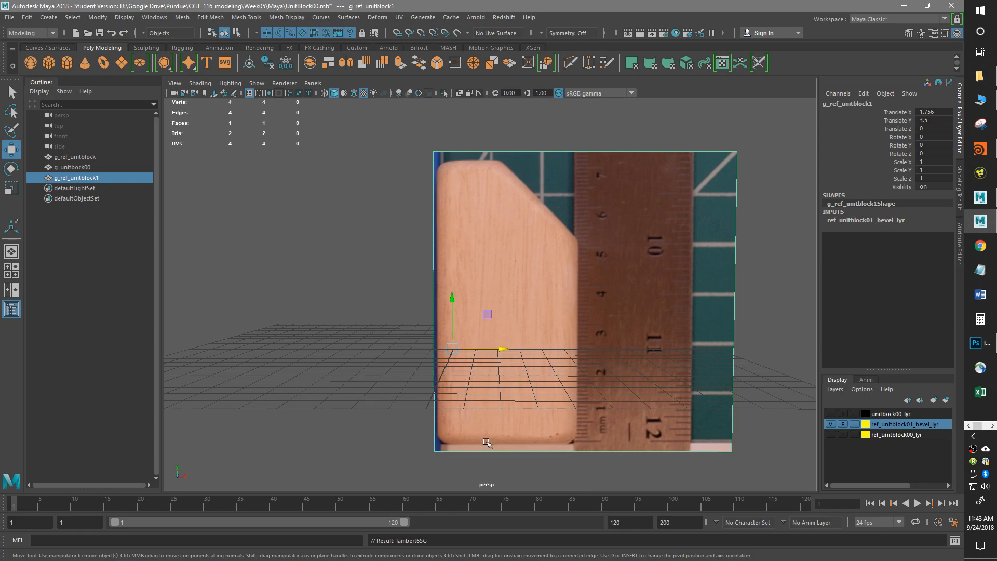
# Step: In the front view, snap the g_ref_unitblock1 plane to the grid so its pivot sits on the origin
pyautogui.keyDown('alt'); pyautogui.moveTo(485, 439); pyautogui.dragTo(470, 384); pyautogui.keyUp('alt')
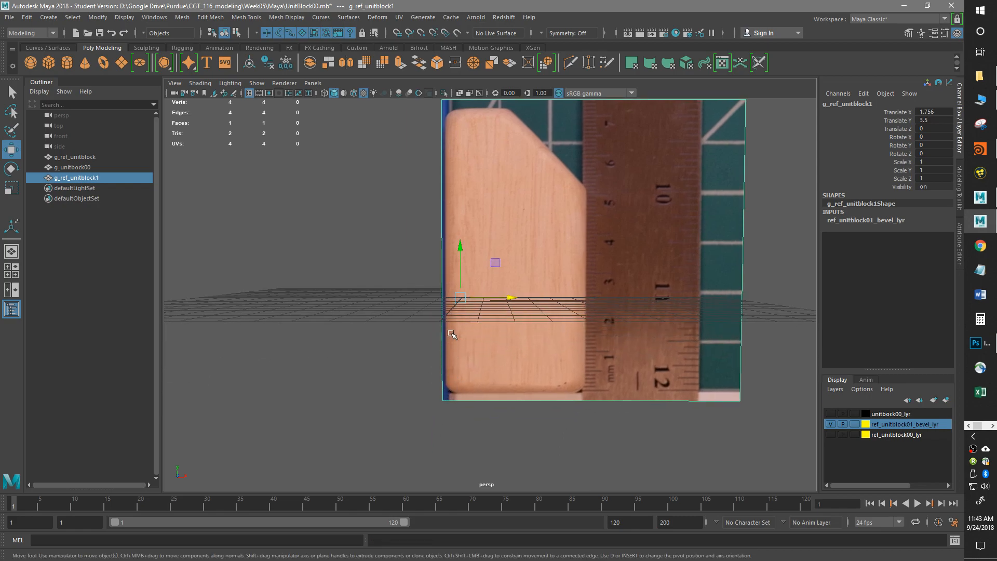
pyautogui.scroll(3, 454, 372)
pyautogui.press('space')
pyautogui.moveTo(457, 369); pyautogui.dragTo(460, 387)
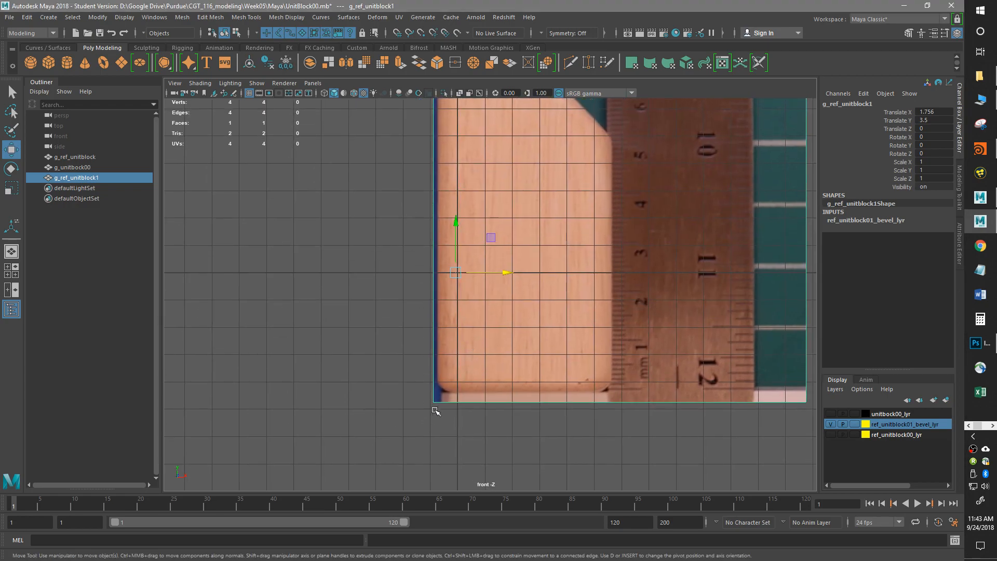
pyautogui.keyDown('alt'); pyautogui.moveTo(597, 298); pyautogui.dragTo(550, 358, button='middle'); pyautogui.keyUp('alt')
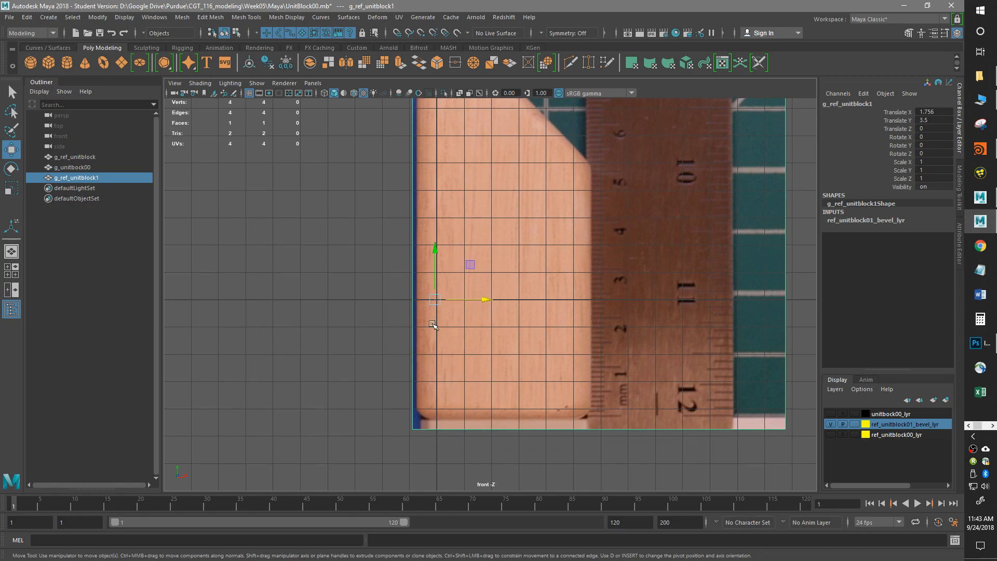
pyautogui.scroll(2, 447, 301)
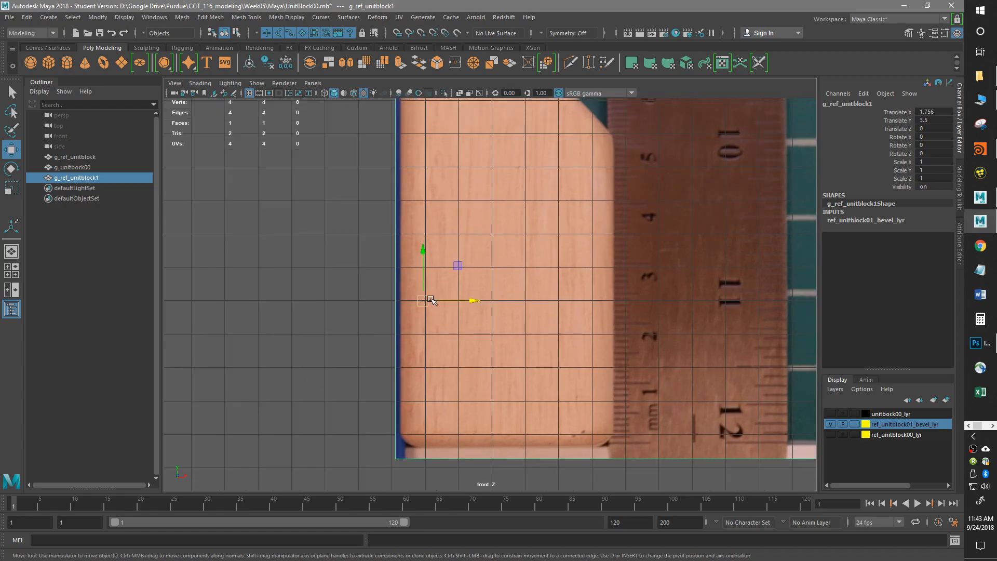
pyautogui.press('x')
pyautogui.moveTo(435, 305); pyautogui.dragTo(433, 305)
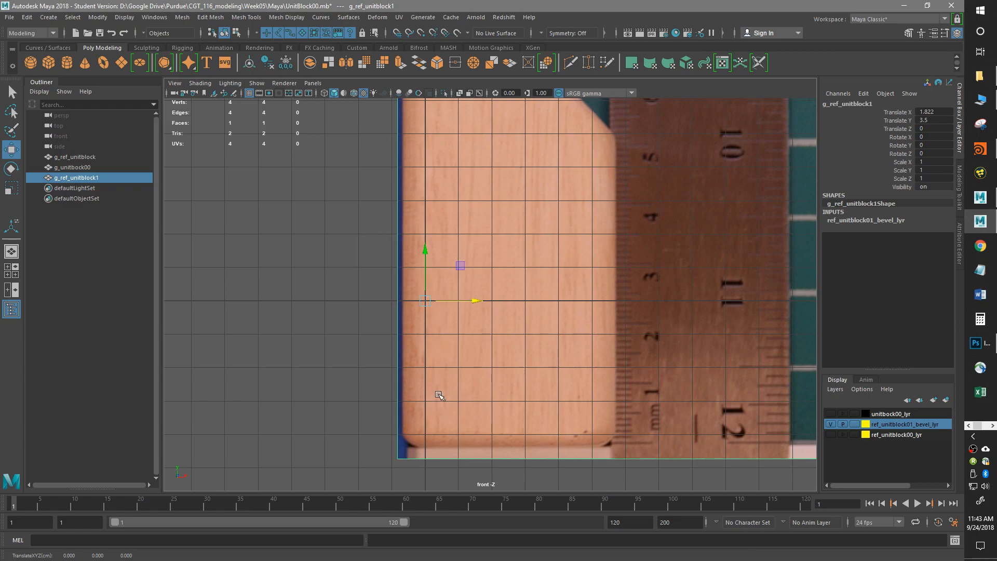
# Step: Turn off Preserve UVs for the Move tool and move the plane's face so the photographed block's lower-left corner meets the origin
pyautogui.moveTo(451, 257); pyautogui.dragTo(448, 283, button='right')
pyautogui.click(450, 336)
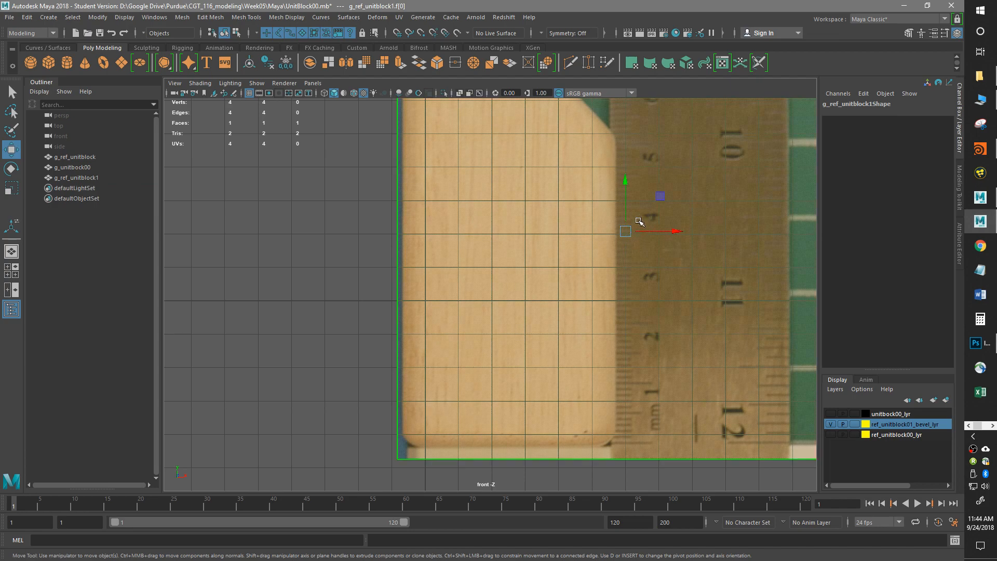
pyautogui.moveTo(626, 232); pyautogui.dragTo(649, 94)
pyautogui.hotkey('ctrl', 'z')
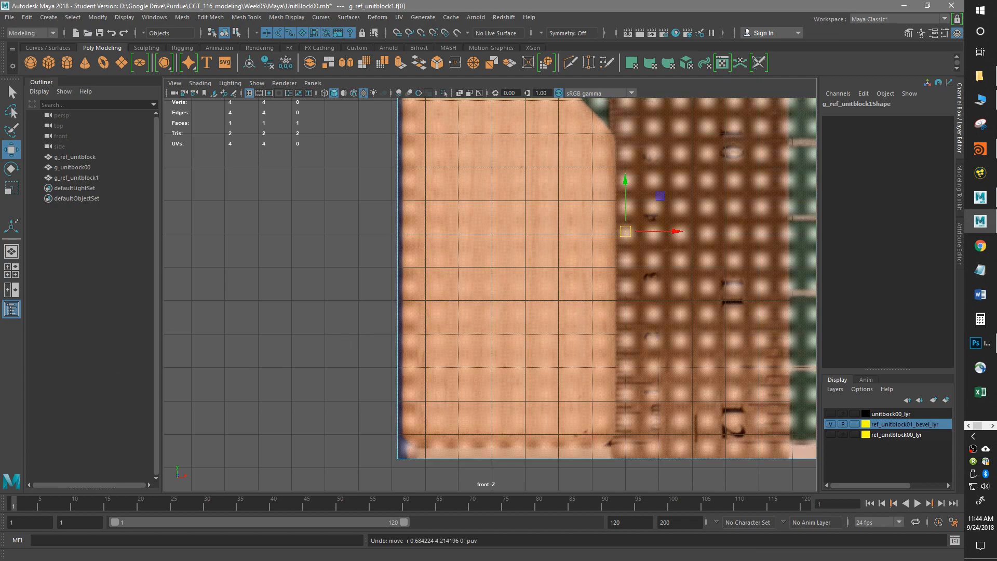
pyautogui.doubleClick(11, 149)
pyautogui.click(209, 267)
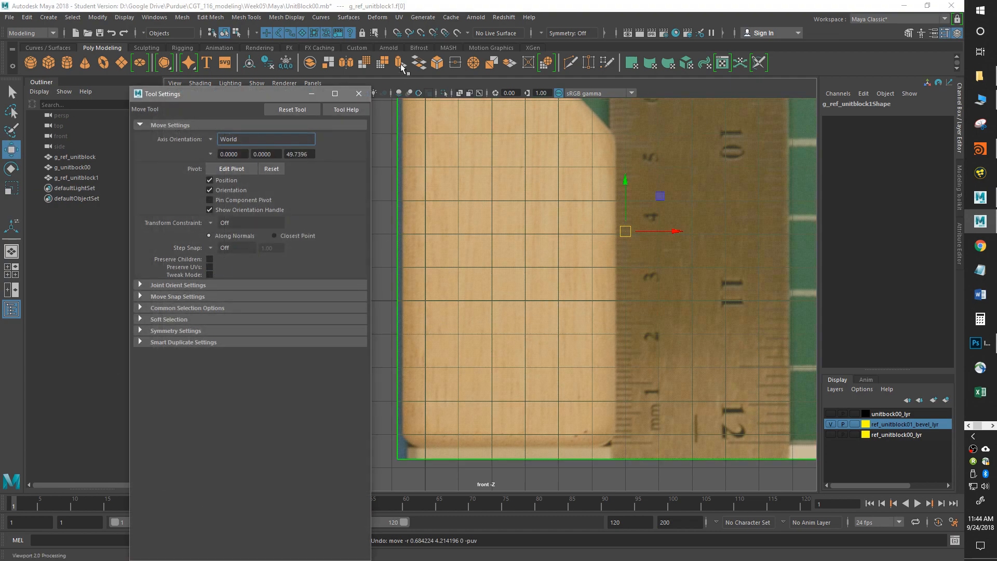
pyautogui.click(358, 93)
pyautogui.moveTo(625, 222); pyautogui.dragTo(649, 85)
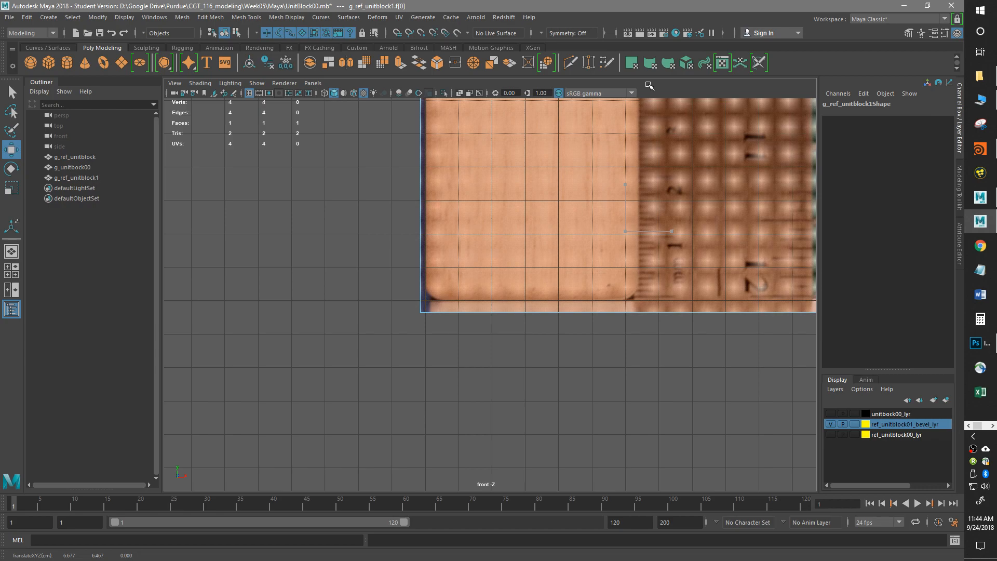
# Step: Return the reference plane to object mode and check the photographed block's corner against the grid origin
pyautogui.keyDown('alt'); pyautogui.moveTo(594, 244); pyautogui.dragTo(557, 403, button='middle'); pyautogui.keyUp('alt')
pyautogui.keyDown('alt'); pyautogui.moveTo(557, 403); pyautogui.dragTo(551, 387, button='right'); pyautogui.keyUp('alt')
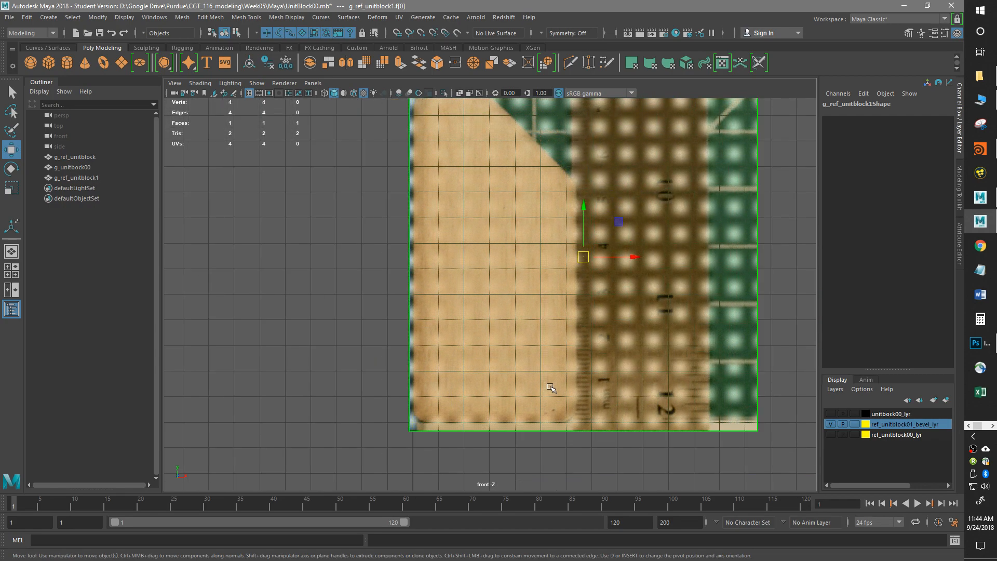
pyautogui.moveTo(535, 299); pyautogui.dragTo(583, 229, button='right')
pyautogui.keyDown('alt'); pyautogui.moveTo(414, 423); pyautogui.dragTo(433, 378, button='middle'); pyautogui.keyUp('alt')
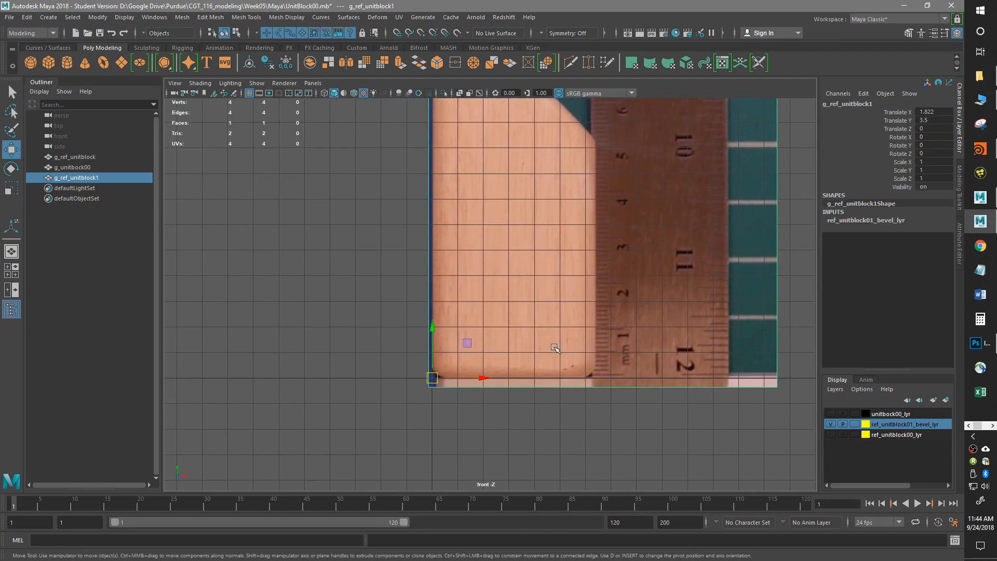
pyautogui.scroll(2, 423, 397)
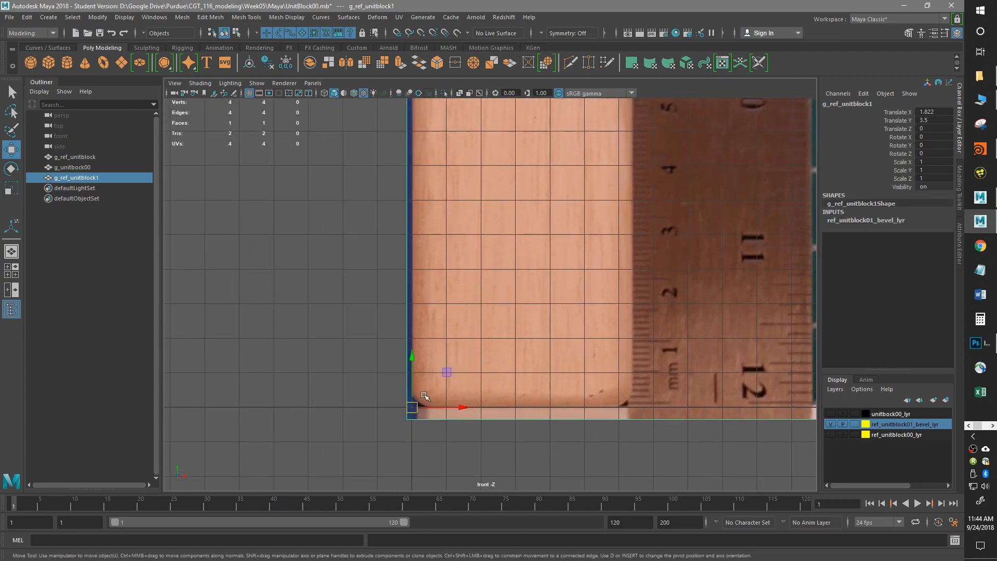
# Step: Try to move the pivot of the reference plane's face into the photographed block, and return to object mode
pyautogui.moveTo(591, 251); pyautogui.dragTo(599, 279, button='right')
pyautogui.click(598, 271)
pyautogui.scroll(-4, 571, 340)
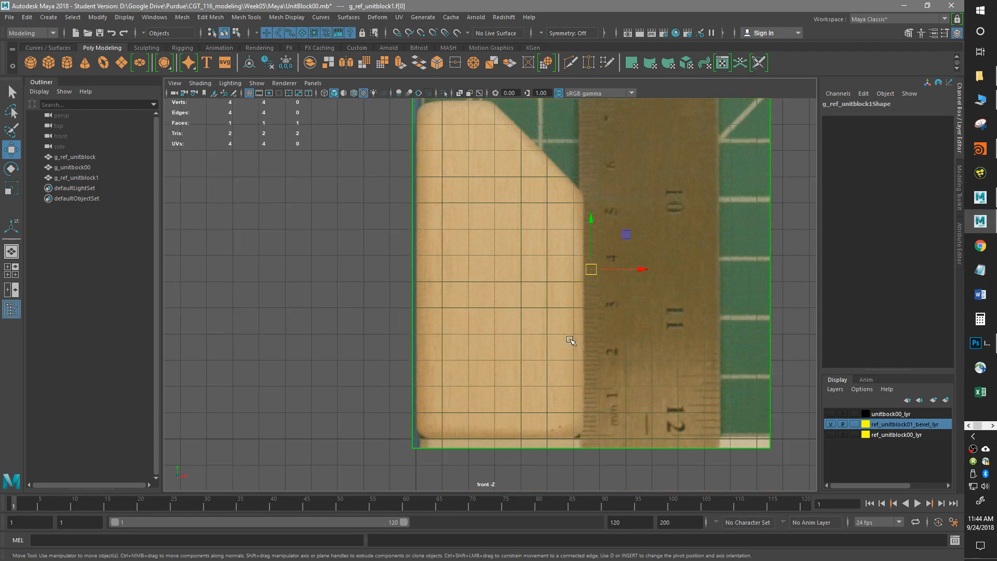
pyautogui.press('d')
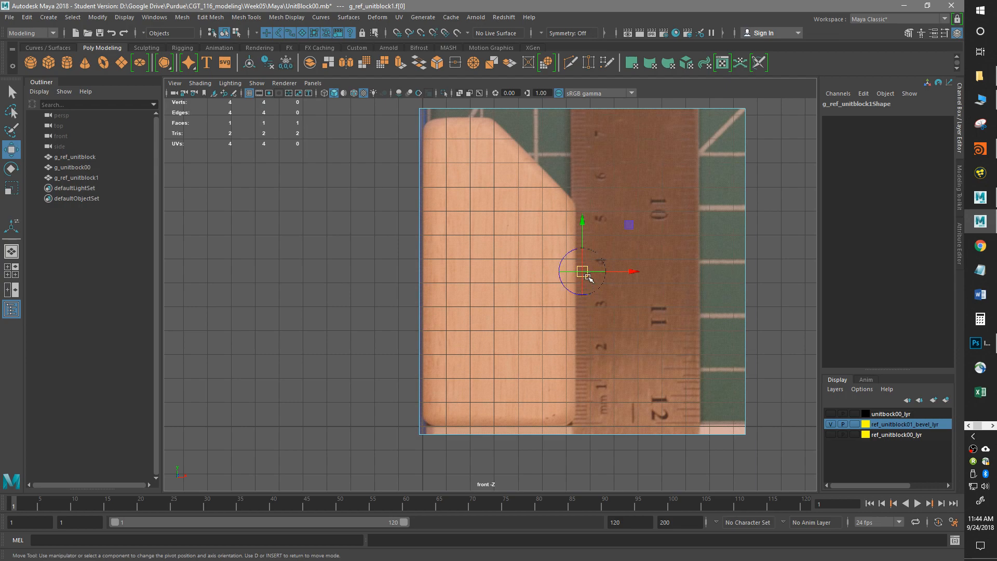
pyautogui.moveTo(588, 276); pyautogui.dragTo(512, 298)
pyautogui.press('d')
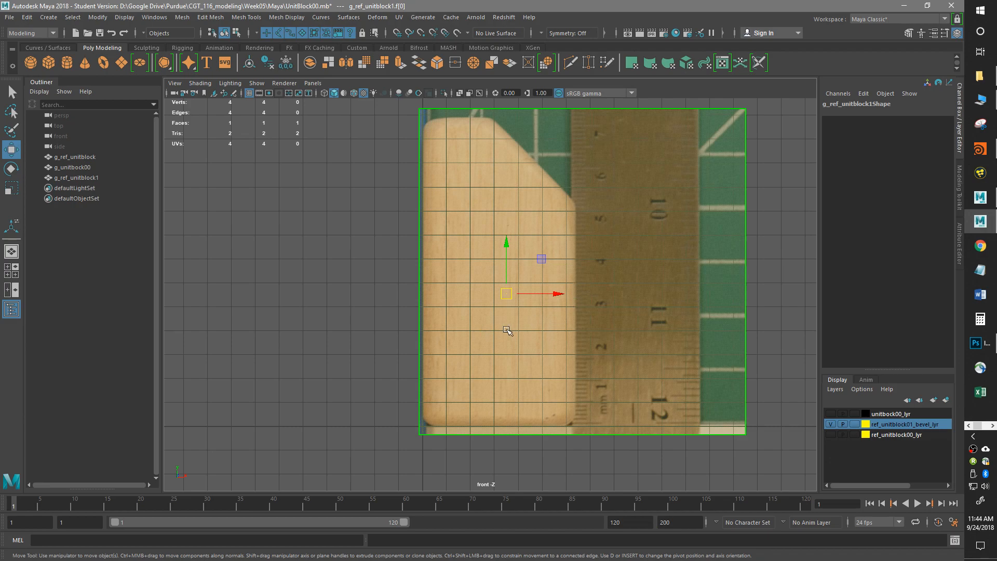
pyautogui.moveTo(497, 251); pyautogui.dragTo(550, 228, button='right')
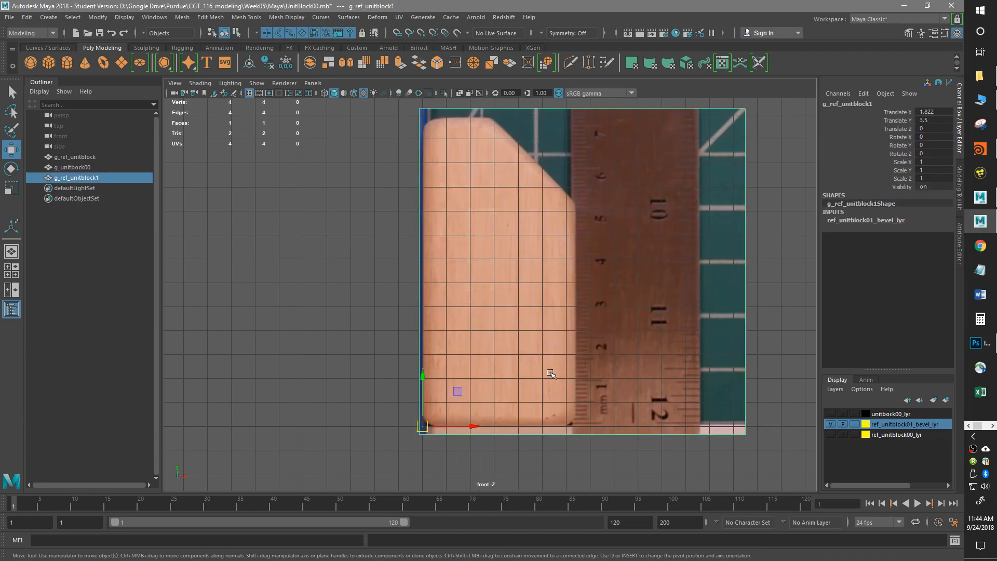
# Step: Compare the reference plane's face pivot with its object pivot and examine the block's alignment along the ground line
pyautogui.moveTo(551, 370); pyautogui.dragTo(552, 367, button='right')
pyautogui.click(599, 302)
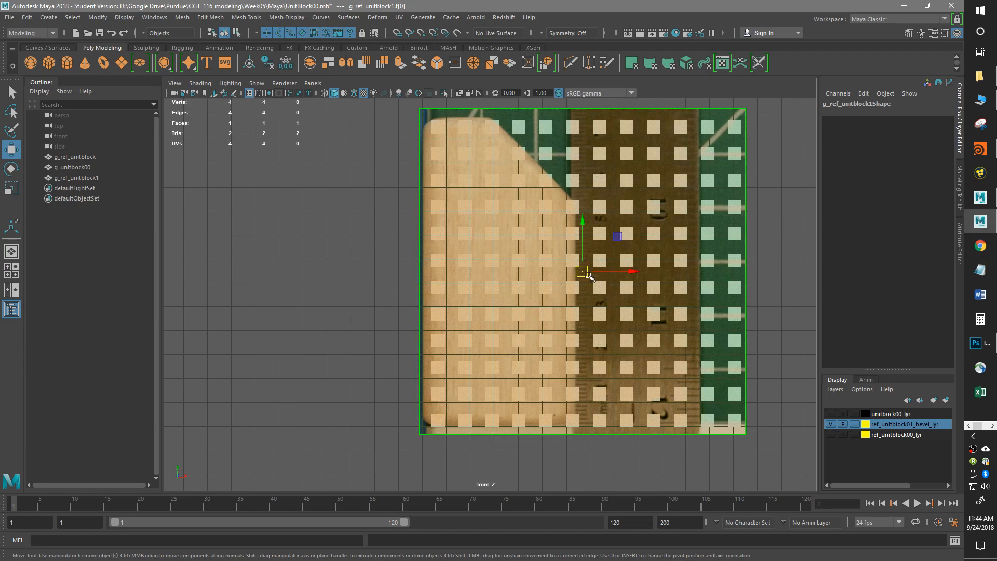
pyautogui.moveTo(451, 400); pyautogui.dragTo(498, 240, button='right')
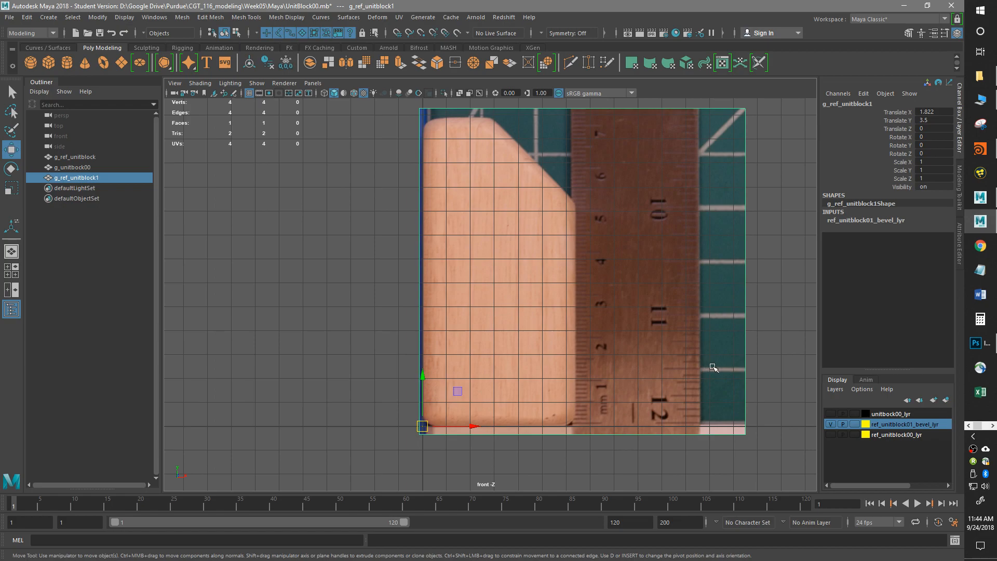
pyautogui.scroll(4, 501, 446)
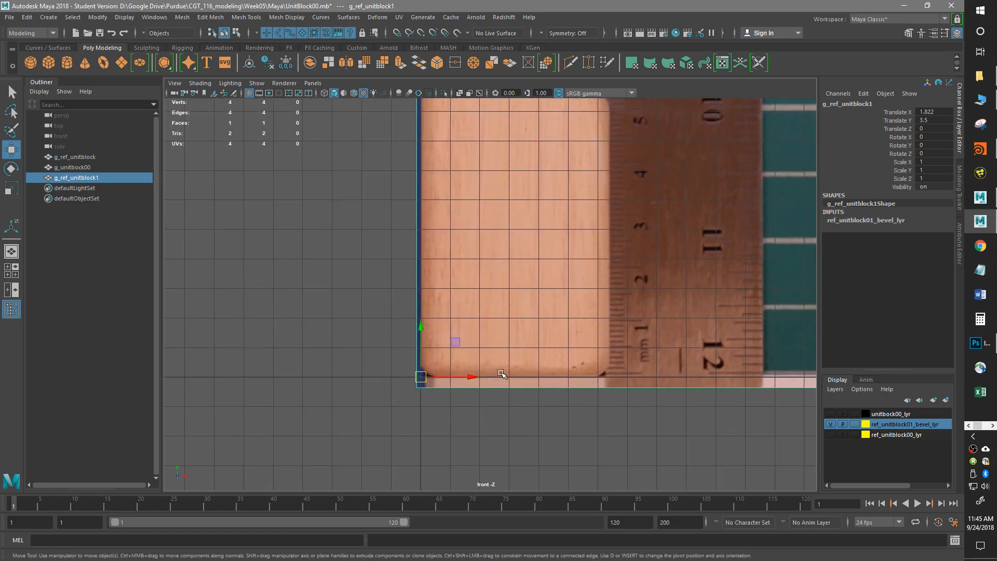
pyautogui.keyDown('alt'); pyautogui.moveTo(439, 422); pyautogui.dragTo(460, 447, button='middle'); pyautogui.keyUp('alt')
pyautogui.keyDown('alt'); pyautogui.moveTo(524, 415); pyautogui.dragTo(484, 427, button='middle'); pyautogui.keyUp('alt')
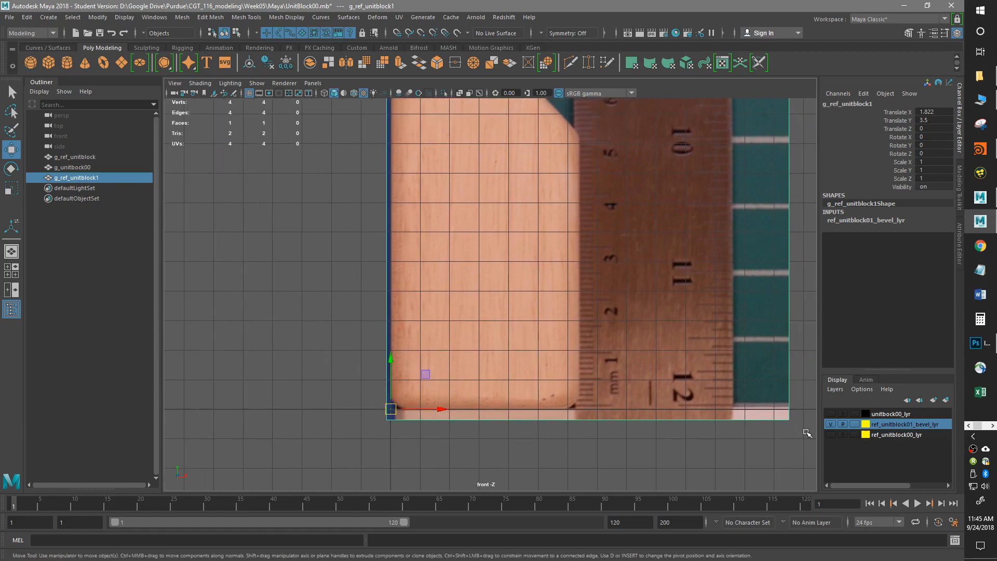
pyautogui.keyDown('alt'); pyautogui.moveTo(500, 371); pyautogui.dragTo(488, 337, button='middle'); pyautogui.keyUp('alt')
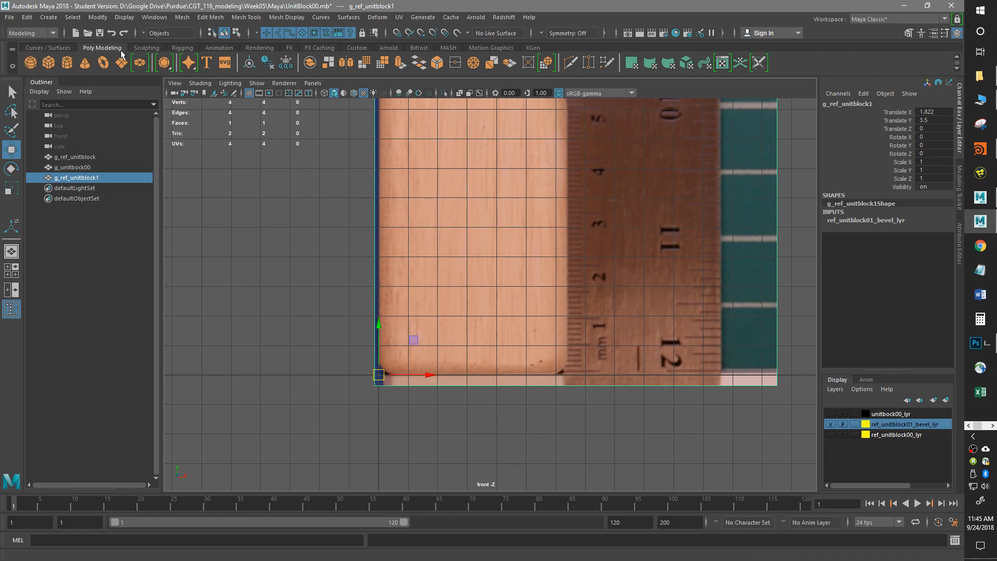
# Step: Create a polygon cube at the origin with width 3.5, height 7 and depth 3.5
pyautogui.click(48, 62)
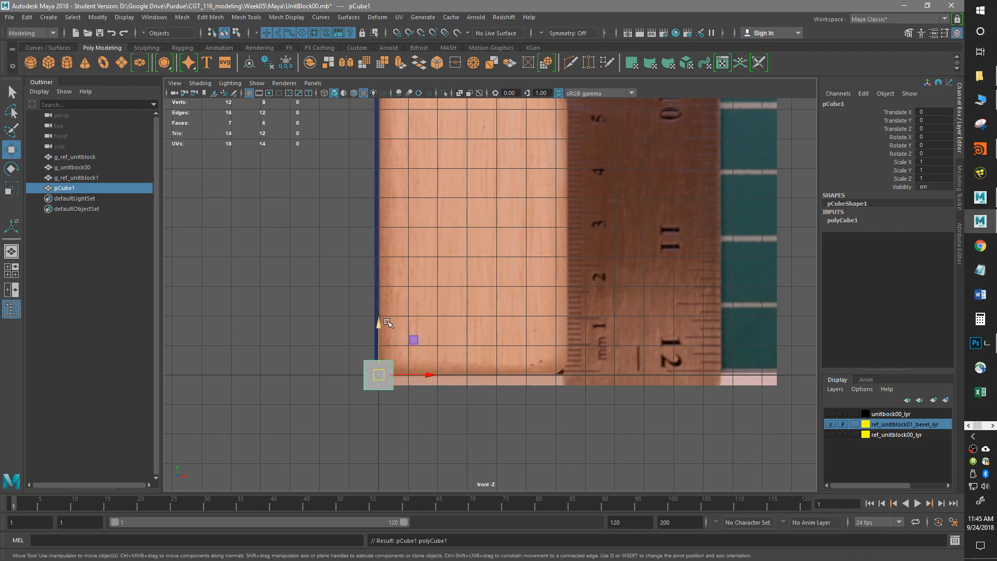
pyautogui.click(838, 220)
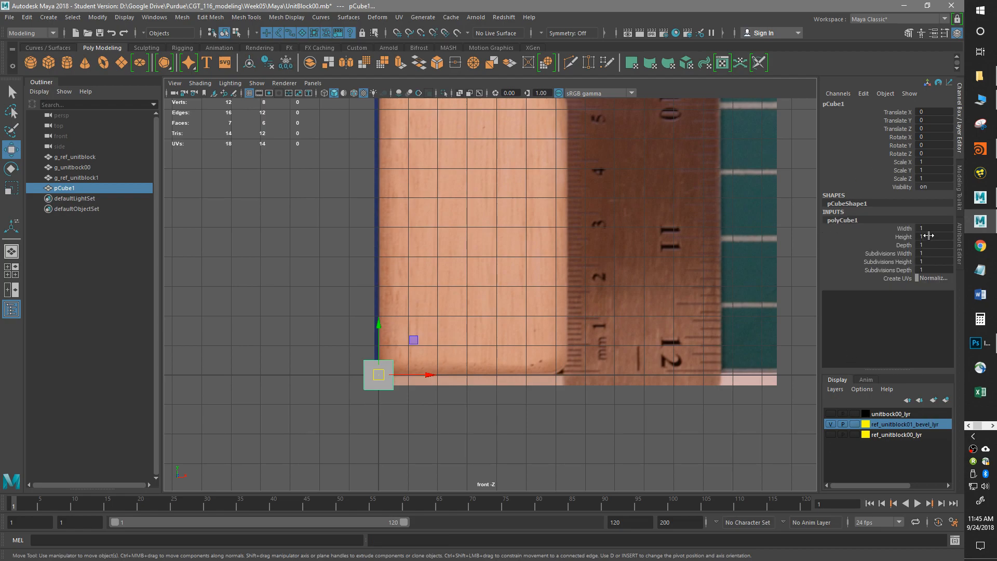
pyautogui.click(925, 237)
pyautogui.write('7')
pyautogui.press('Return')
pyautogui.click(935, 228)
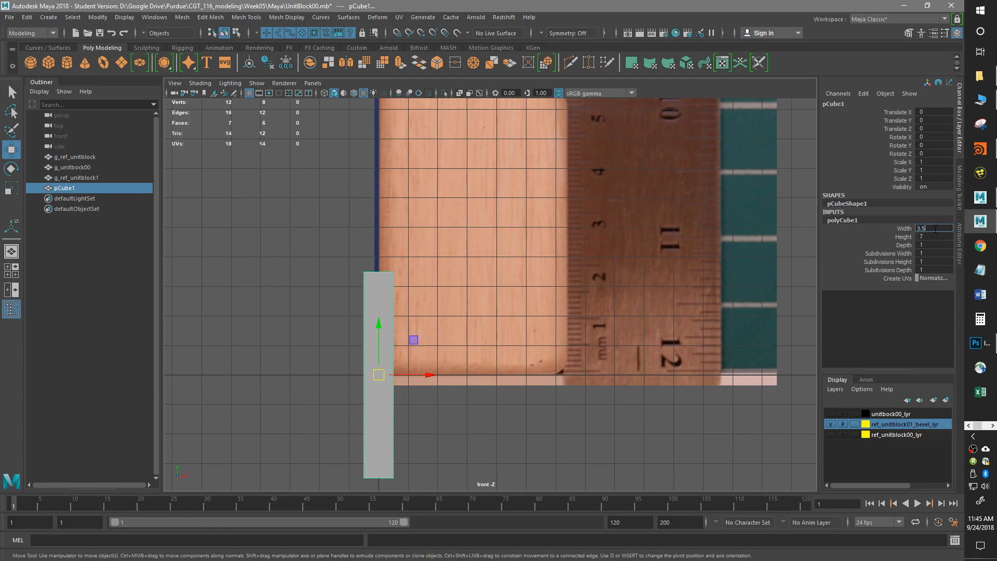
pyautogui.write('3.5')
pyautogui.press('Return')
pyautogui.click(927, 245)
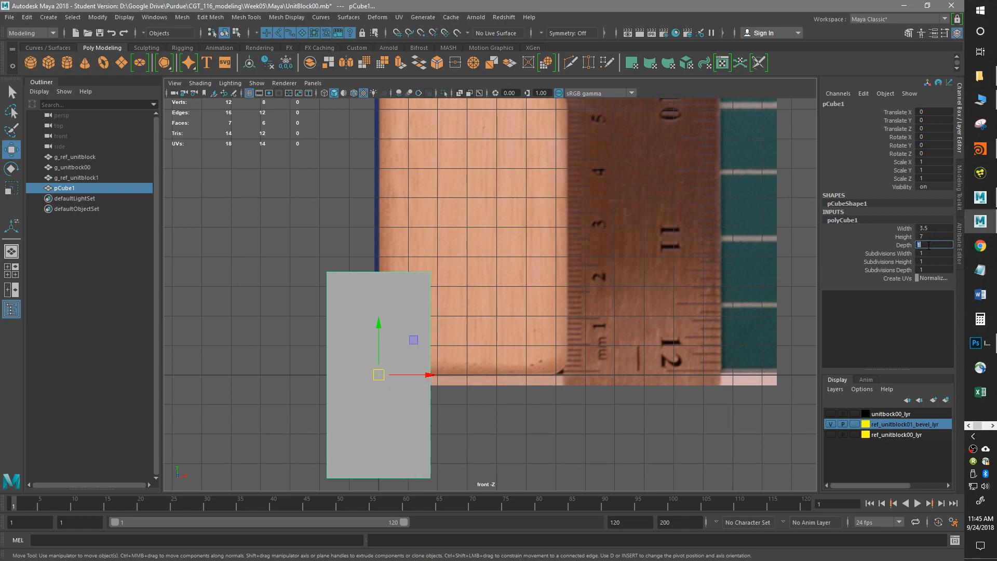
pyautogui.keyDown('alt'); pyautogui.moveTo(358, 416); pyautogui.dragTo(408, 367, button='middle'); pyautogui.keyUp('alt')
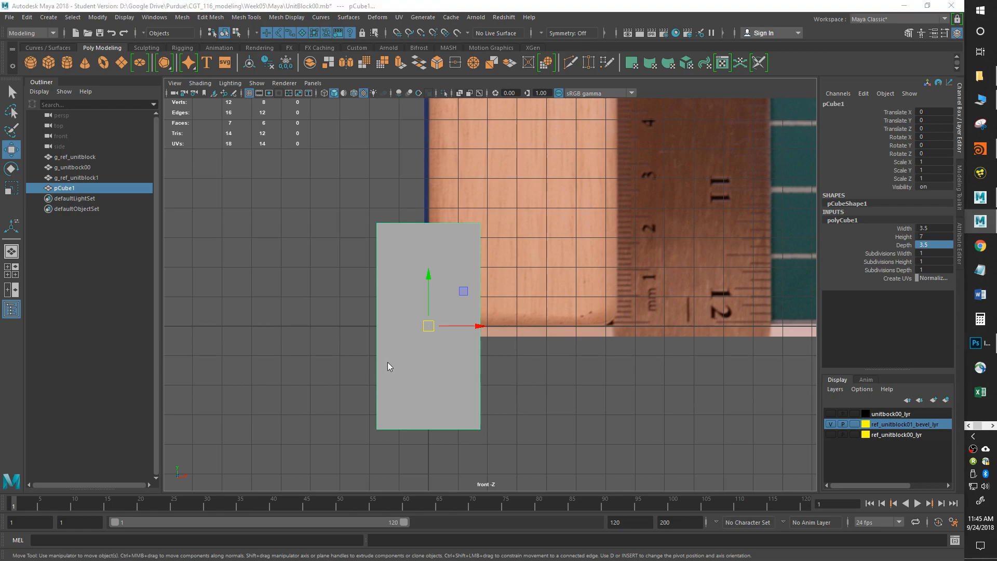
# Step: In the perspective view, snap the cube's pivot to its bottom back-left corner vertex
pyautogui.press('space')
pyautogui.click(393, 336)
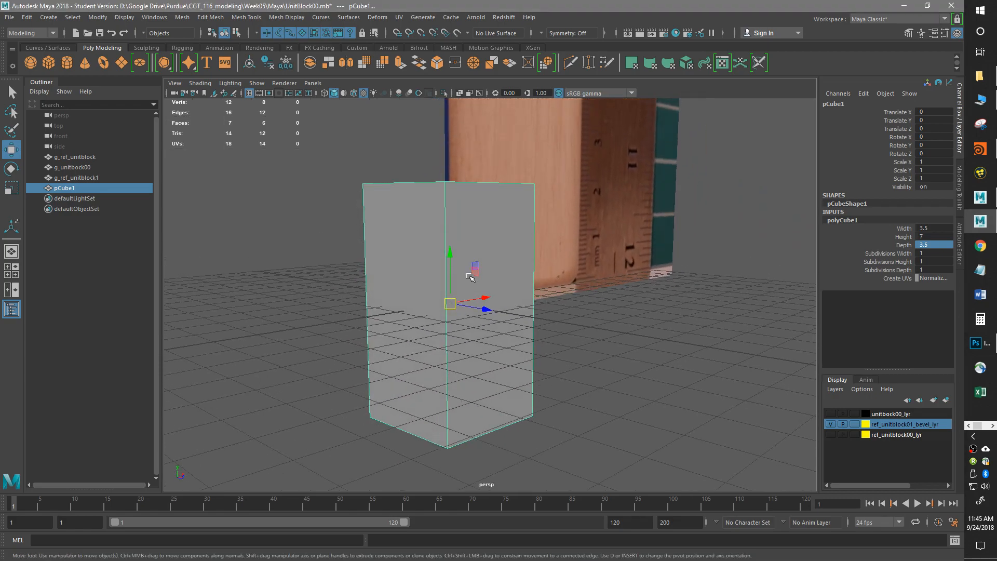
pyautogui.press('d')
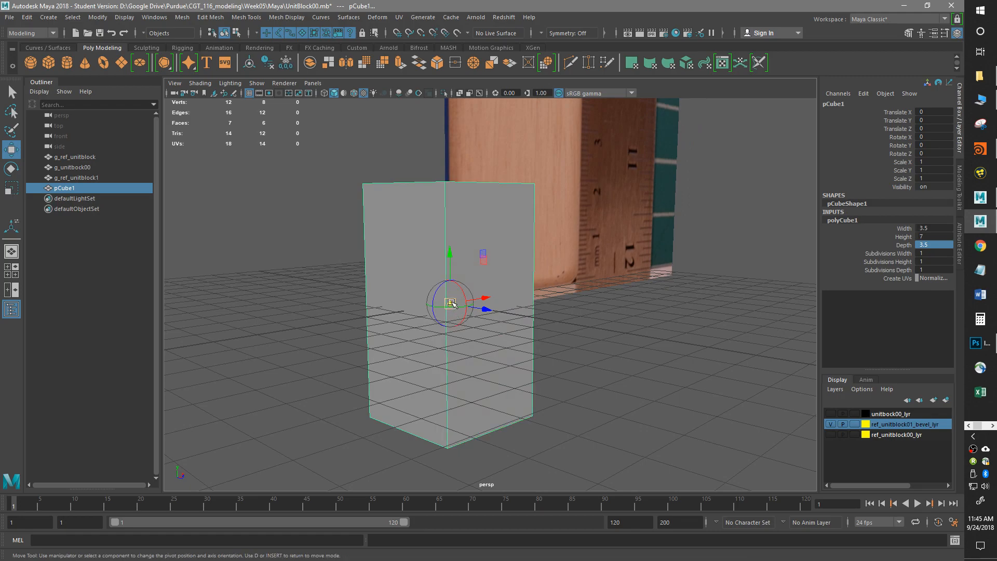
pyautogui.click(369, 417)
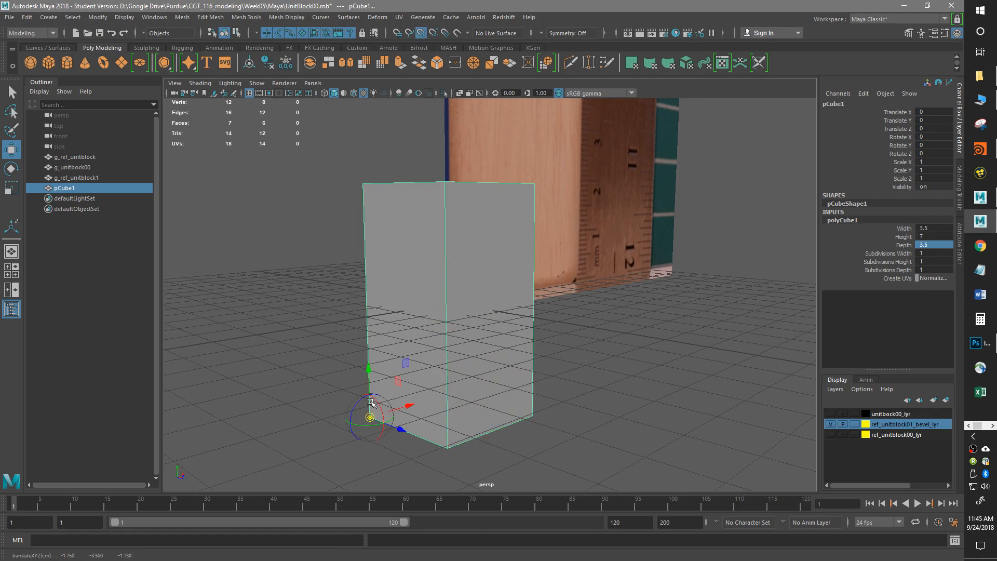
pyautogui.press('d')
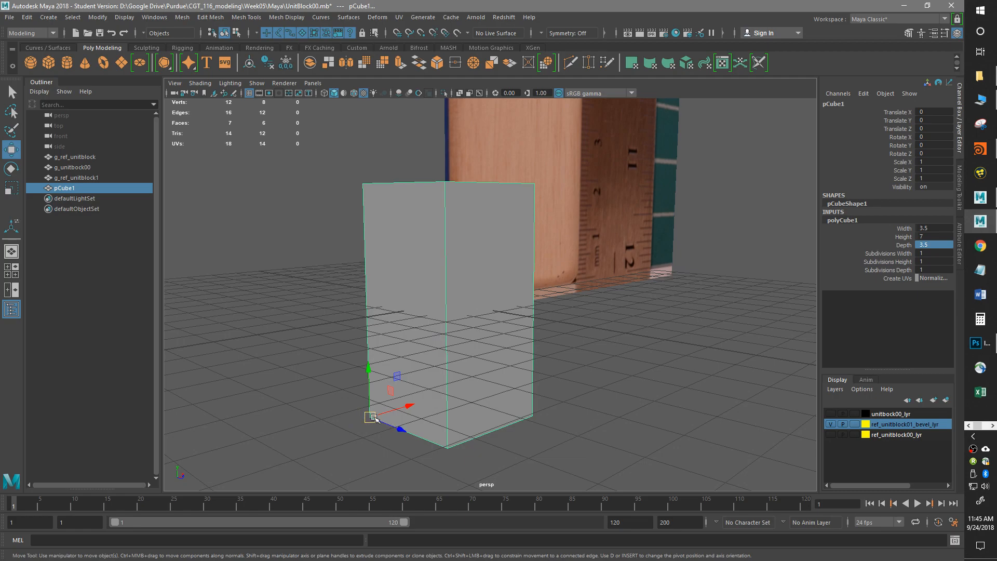
# Step: Snap the cube onto the grid origin by its bottom back-left corner
pyautogui.press('x')
pyautogui.moveTo(370, 418); pyautogui.dragTo(465, 303)
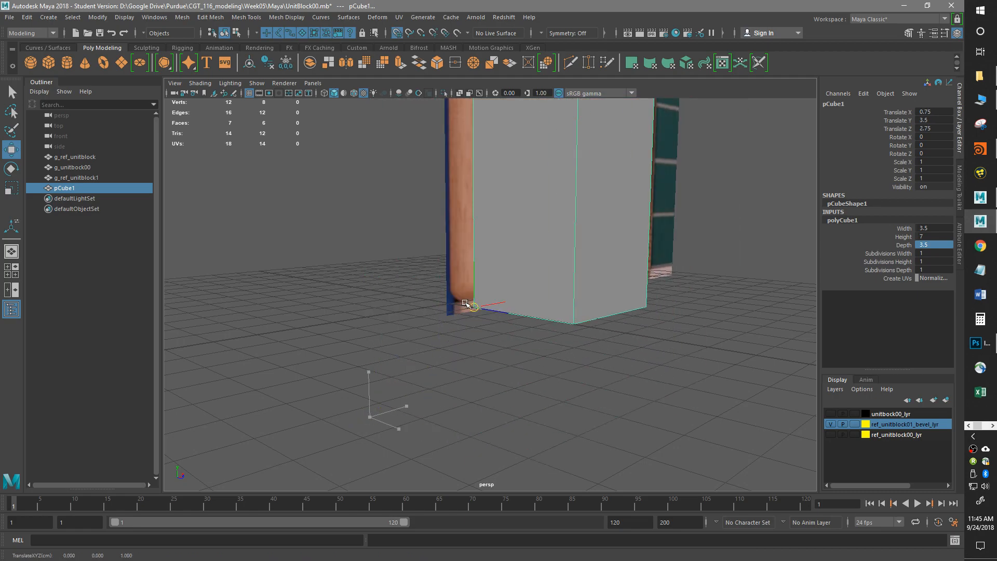
pyautogui.keyDown('alt'); pyautogui.moveTo(438, 370); pyautogui.dragTo(382, 379); pyautogui.keyUp('alt')
pyautogui.keyDown('alt'); pyautogui.moveTo(542, 339); pyautogui.dragTo(524, 498, button='middle'); pyautogui.keyUp('alt')
pyautogui.keyDown('alt'); pyautogui.moveTo(708, 310); pyautogui.dragTo(555, 340, button='right'); pyautogui.keyUp('alt')
# Step: Scale the bevel block's reference plane evenly in X and Y to about 0.553, toward the cube's size
pyautogui.click(566, 197)
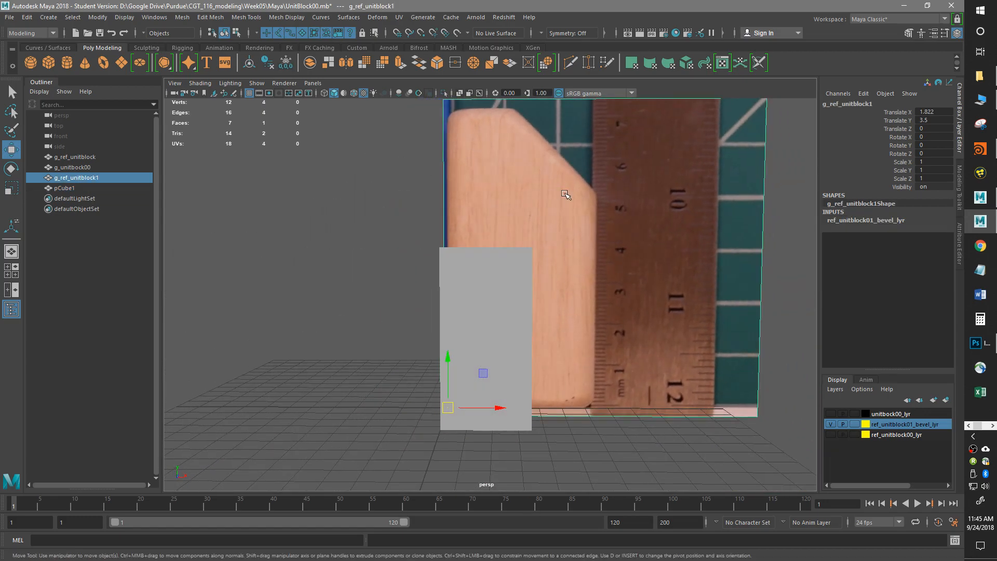
pyautogui.keyDown('alt'); pyautogui.moveTo(549, 285); pyautogui.dragTo(551, 359, button='right'); pyautogui.keyUp('alt')
pyautogui.keyDown('alt'); pyautogui.moveTo(552, 358); pyautogui.dragTo(531, 370, button='middle'); pyautogui.keyUp('alt')
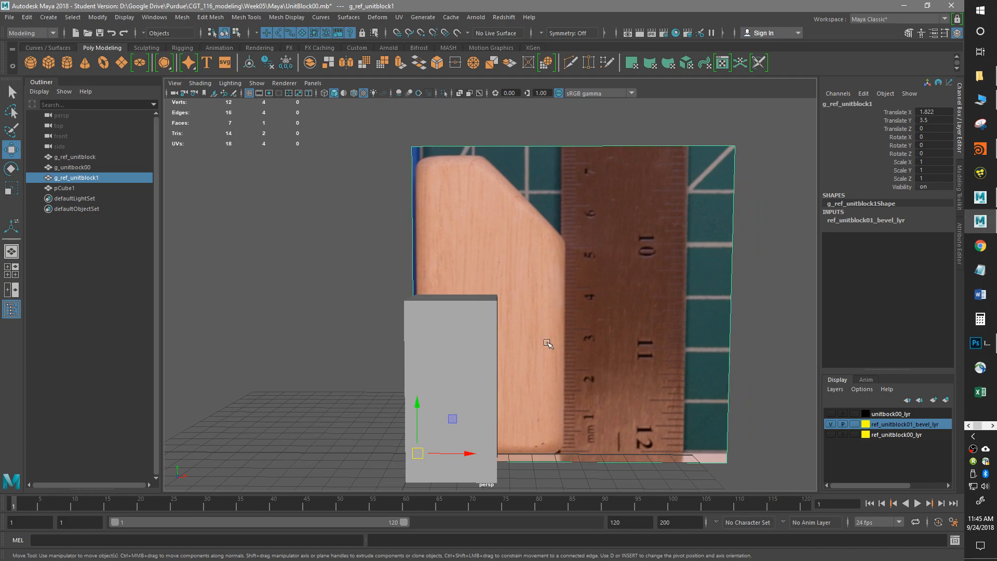
pyautogui.keyDown('alt'); pyautogui.moveTo(499, 335); pyautogui.dragTo(514, 323); pyautogui.keyUp('alt')
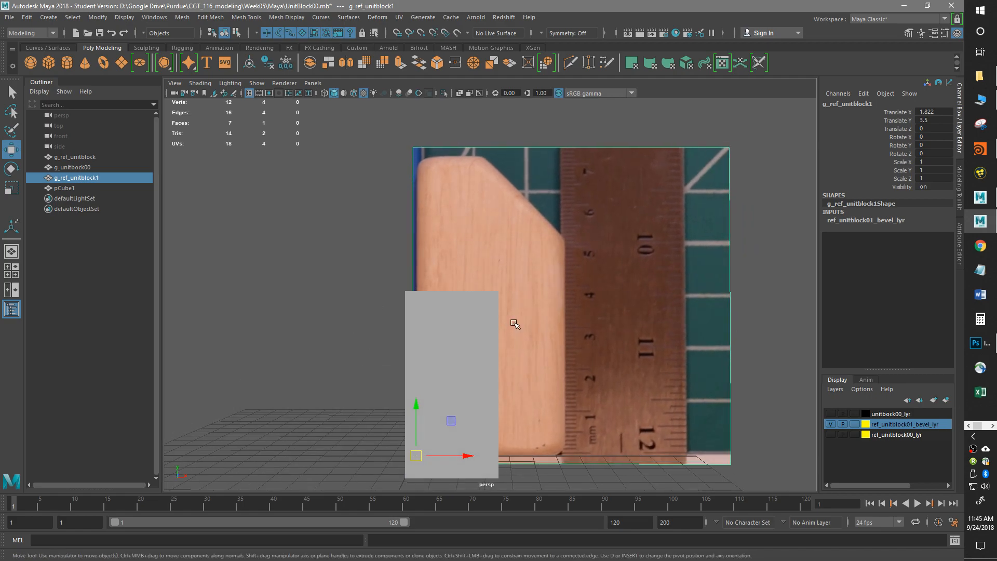
pyautogui.press('r')
pyautogui.moveTo(449, 423)
pyautogui.mouseDown()
pyautogui.moveTo(441, 433)
pyautogui.moveTo(450, 433)
pyautogui.mouseUp()
pyautogui.moveTo(531, 338)
pyautogui.keyDown('alt'); pyautogui.mouseDown()
pyautogui.moveTo(503, 341)
pyautogui.moveTo(514, 347)
pyautogui.mouseUp(); pyautogui.keyUp('alt')
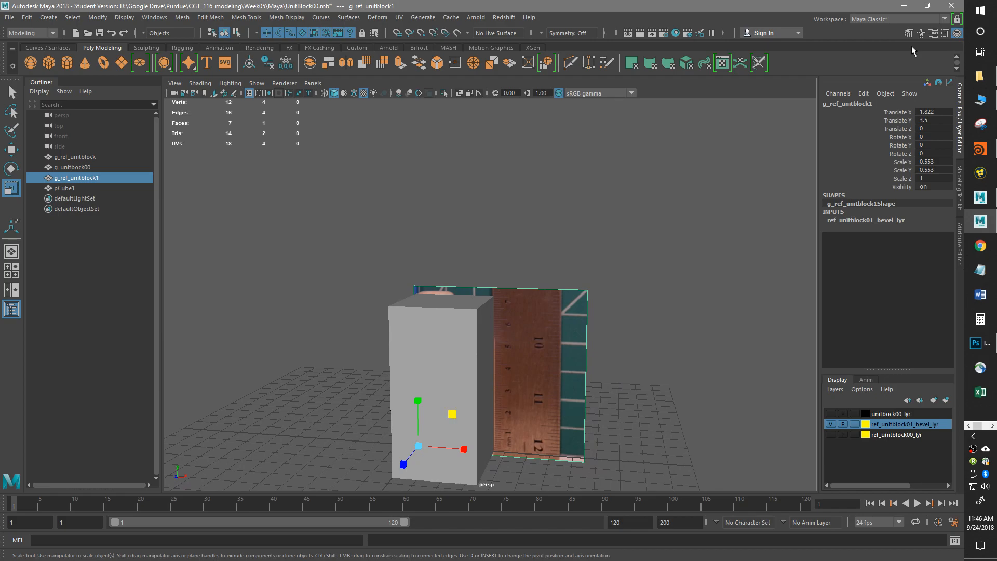
# Step: Refine the reference plane's X and Y scale to 0.545 and check its fit against the cube from several angles
pyautogui.click(937, 162)
pyautogui.doubleClick(935, 161)
pyautogui.keyDown('alt'); pyautogui.moveTo(432, 385); pyautogui.dragTo(486, 320, button='middle'); pyautogui.keyUp('alt')
pyautogui.moveTo(469, 367); pyautogui.dragTo(470, 369)
pyautogui.moveTo(591, 292)
pyautogui.keyDown('alt'); pyautogui.mouseDown()
pyautogui.moveTo(563, 271)
pyautogui.moveTo(612, 305)
pyautogui.moveTo(604, 305)
pyautogui.mouseUp(); pyautogui.keyUp('alt')
pyautogui.scroll(5, 425, 260)
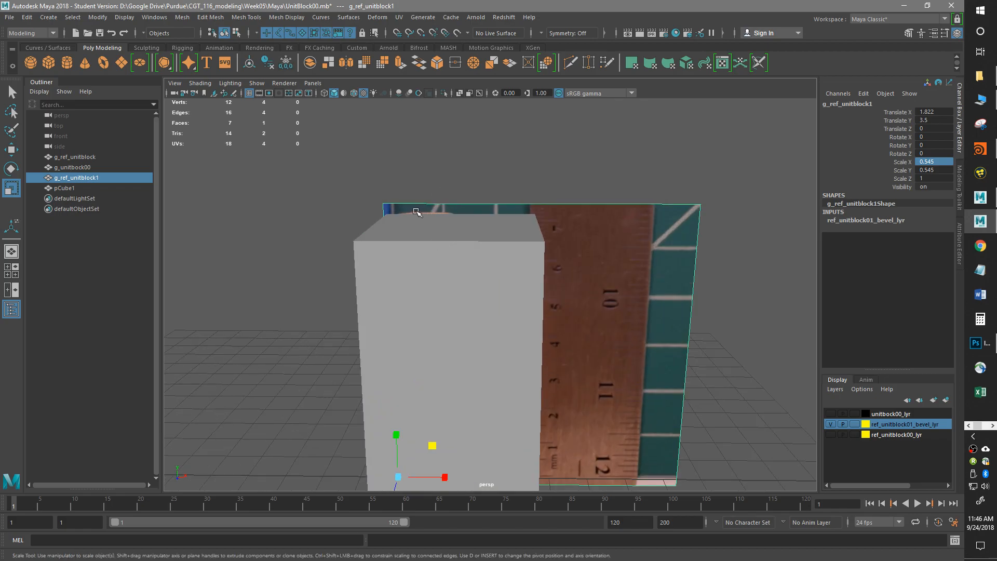
pyautogui.keyDown('alt'); pyautogui.moveTo(536, 298); pyautogui.dragTo(558, 223); pyautogui.keyUp('alt')
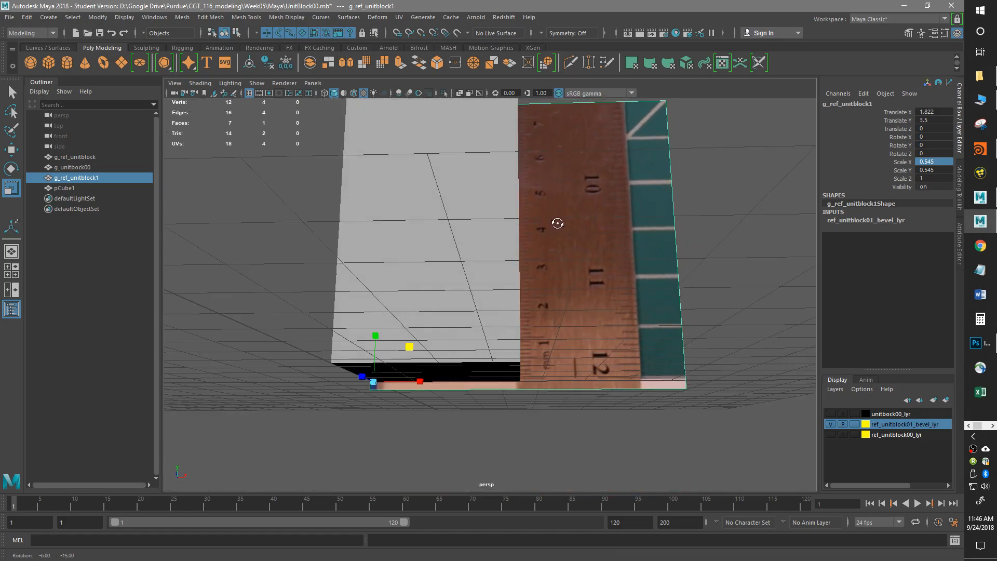
pyautogui.keyDown('alt'); pyautogui.moveTo(543, 368); pyautogui.dragTo(530, 419); pyautogui.keyUp('alt')
# Step: Create a display layer from the cube, name it unitblock01_bevel_lyr and colour it black
pyautogui.click(437, 283)
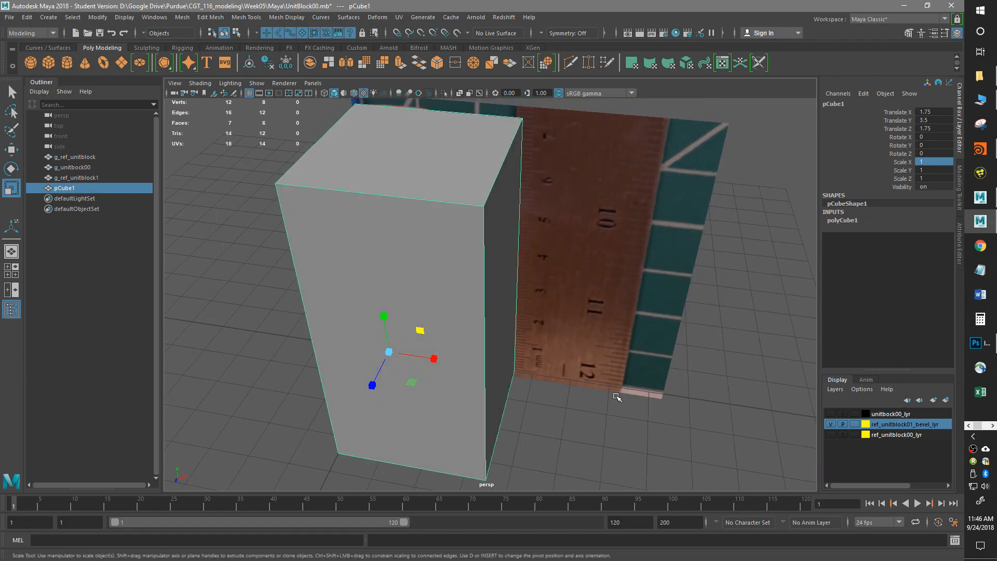
pyautogui.click(945, 400)
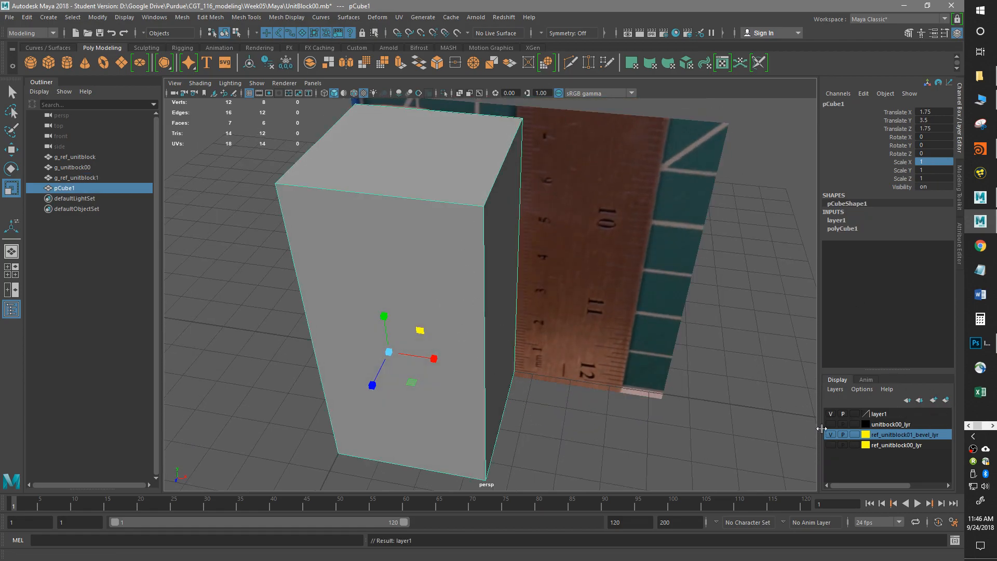
pyautogui.doubleClick(883, 415)
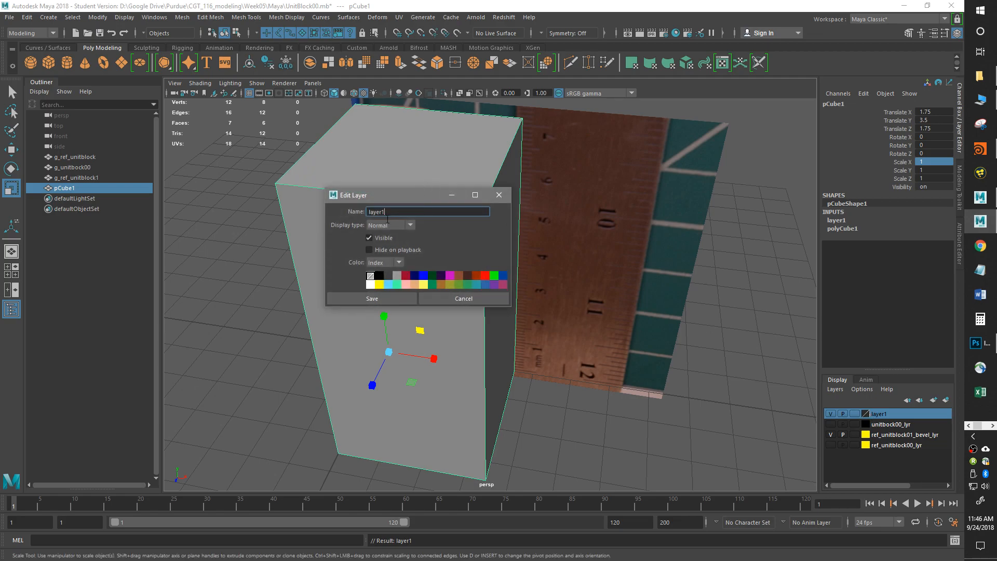
pyautogui.write('ref_unitblock01_bevel_lyr')
pyautogui.press('BackSpace')
pyautogui.click(380, 276)
pyautogui.click(383, 299)
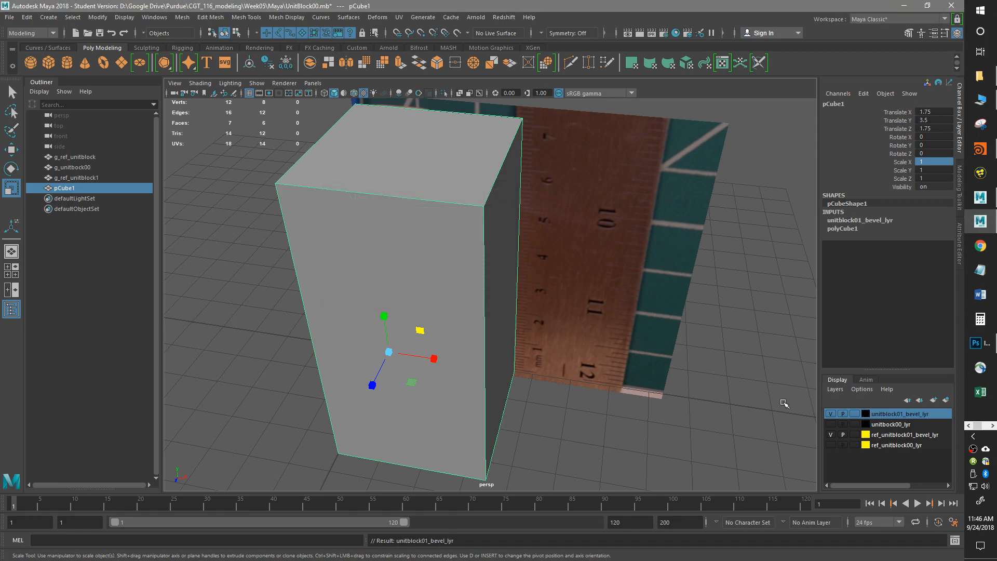
# Step: Toggle the visibility of the bevel block's reference layer and model layer to check what each contains
pyautogui.click(830, 435)
pyautogui.click(830, 434)
pyautogui.click(831, 414)
pyautogui.click(830, 414)
# Step: Bevel the cube's top right edge with a fraction of 0.5 and one segment
pyautogui.keyDown('alt'); pyautogui.moveTo(572, 318); pyautogui.dragTo(574, 307); pyautogui.keyUp('alt')
pyautogui.moveTo(481, 251); pyautogui.dragTo(482, 259, button='right')
pyautogui.moveTo(489, 224); pyautogui.dragTo(489, 223, button='right')
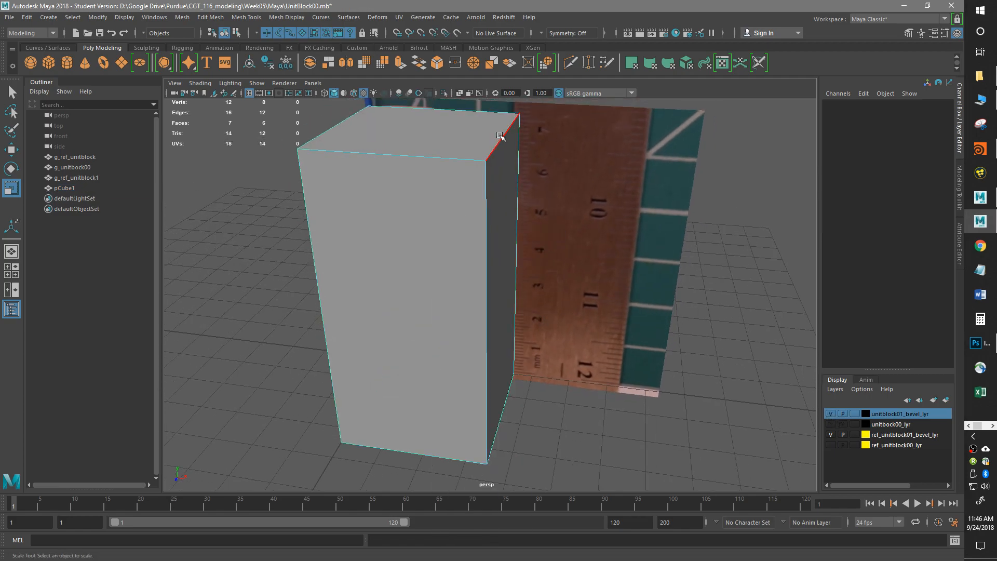
pyautogui.click(498, 155)
pyautogui.keyDown('alt'); pyautogui.moveTo(601, 255); pyautogui.dragTo(629, 311, button='middle'); pyautogui.keyUp('alt')
pyautogui.keyDown('alt'); pyautogui.moveTo(629, 312); pyautogui.dragTo(563, 325); pyautogui.keyUp('alt')
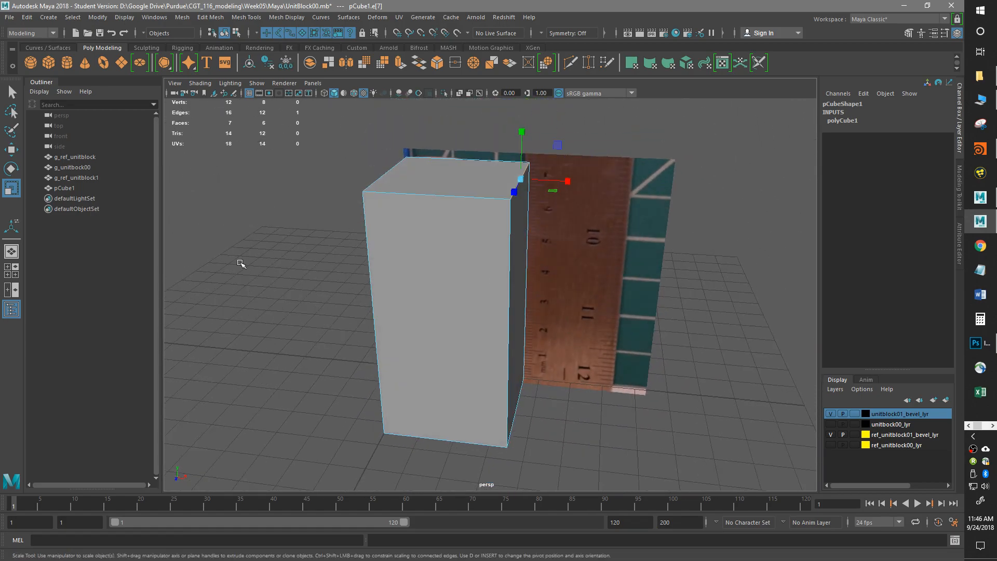
pyautogui.click(436, 63)
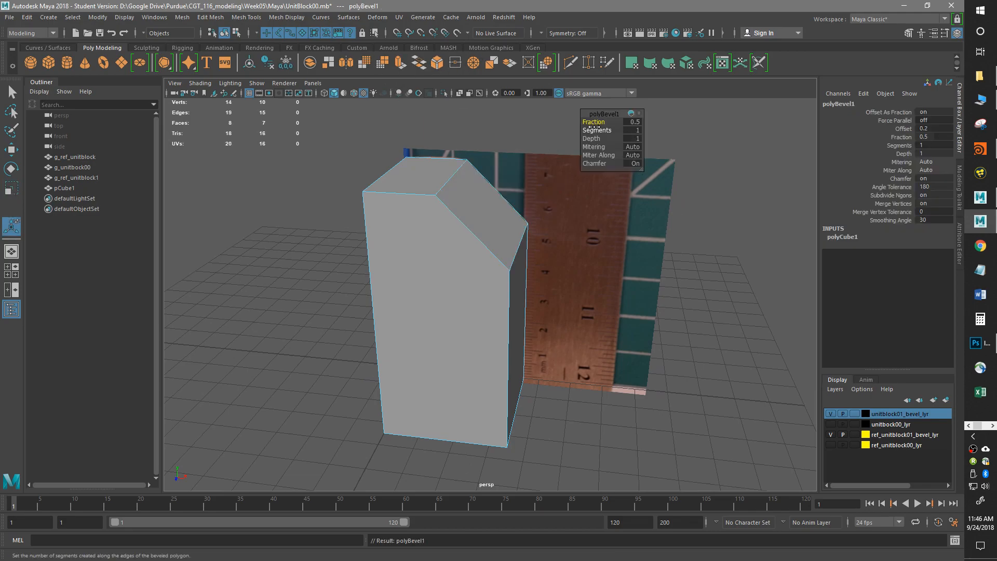
# Step: Examine the bevelled corner in perspective and toggle the block's layer to compare it with the reference photo
pyautogui.moveTo(612, 279)
pyautogui.keyDown('alt'); pyautogui.mouseDown()
pyautogui.moveTo(563, 283)
pyautogui.moveTo(605, 304)
pyautogui.moveTo(616, 298)
pyautogui.mouseUp(); pyautogui.keyUp('alt')
pyautogui.keyDown('alt'); pyautogui.moveTo(624, 224); pyautogui.dragTo(659, 291, button='middle'); pyautogui.keyUp('alt')
pyautogui.keyDown('alt'); pyautogui.moveTo(660, 291); pyautogui.dragTo(578, 242); pyautogui.keyUp('alt')
pyautogui.keyDown('alt'); pyautogui.moveTo(502, 285); pyautogui.dragTo(541, 286, button='right'); pyautogui.keyUp('alt')
pyautogui.keyDown('alt'); pyautogui.moveTo(541, 286); pyautogui.dragTo(605, 281); pyautogui.keyUp('alt')
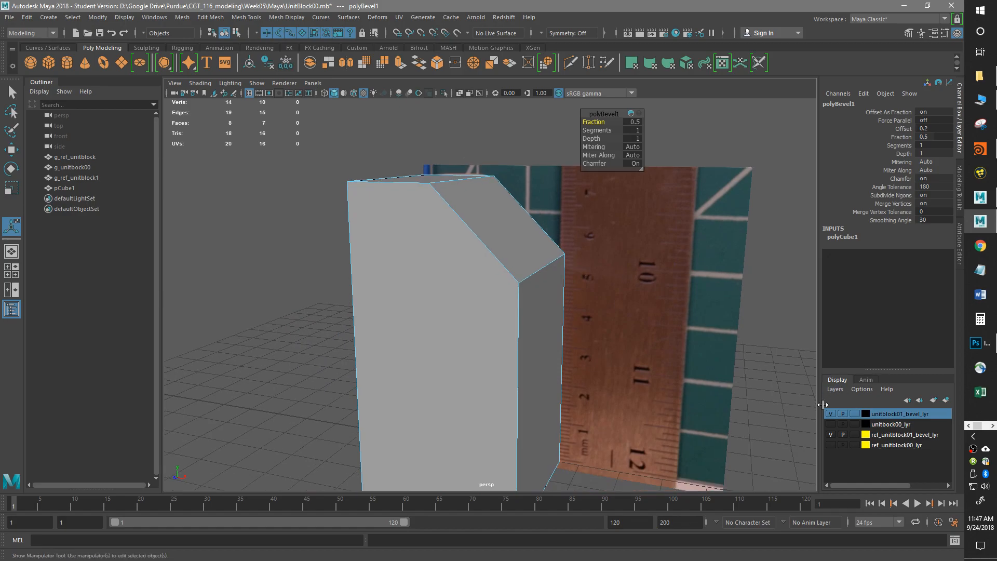
pyautogui.click(829, 414)
pyautogui.click(830, 414)
pyautogui.click(829, 415)
pyautogui.click(830, 414)
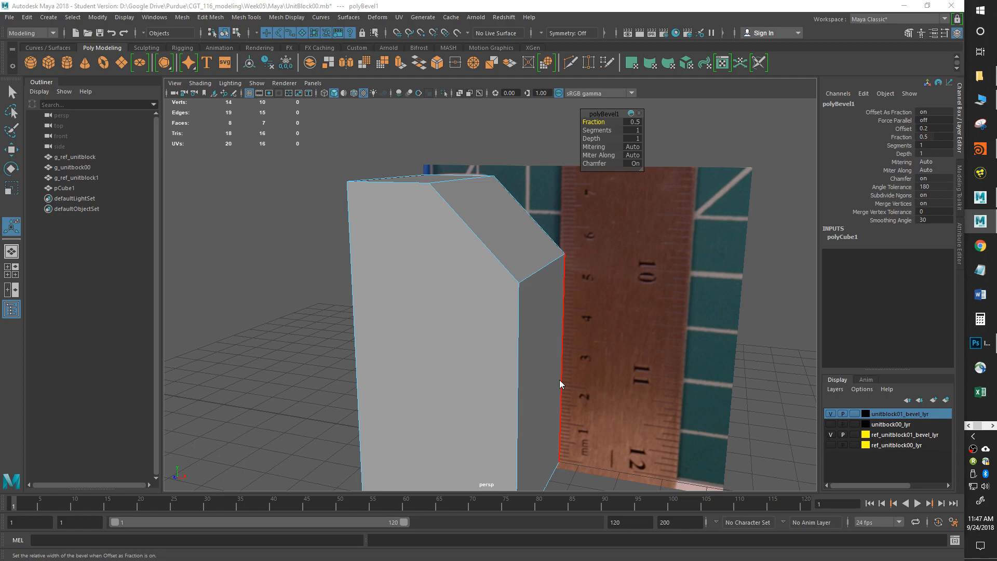
# Step: Compare the bevelled block's outline with the photographed block in the front view by toggling unitblock01_bevel_lyr on and off
pyautogui.press('space')
pyautogui.moveTo(560, 381); pyautogui.dragTo(564, 409)
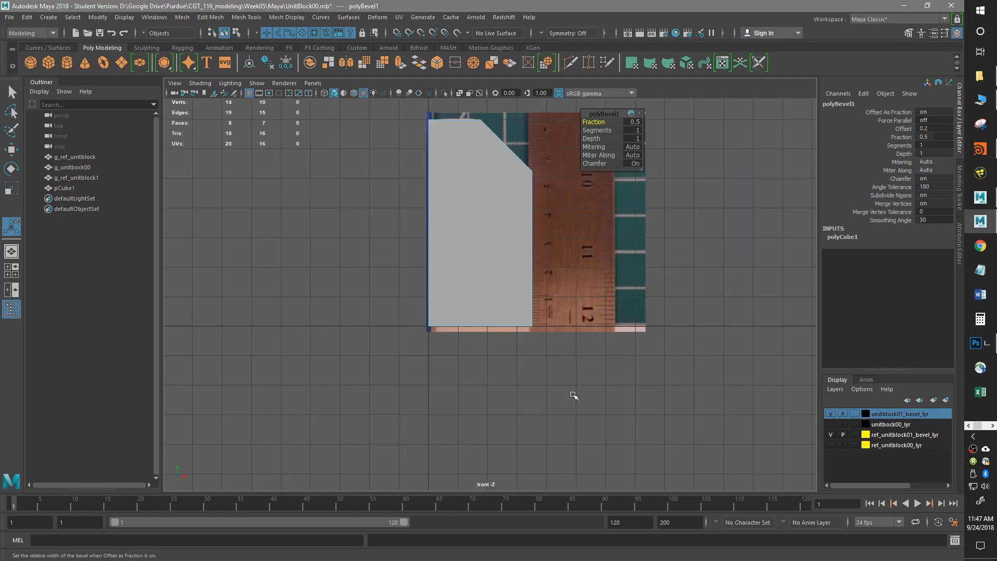
pyautogui.scroll(3, 574, 396)
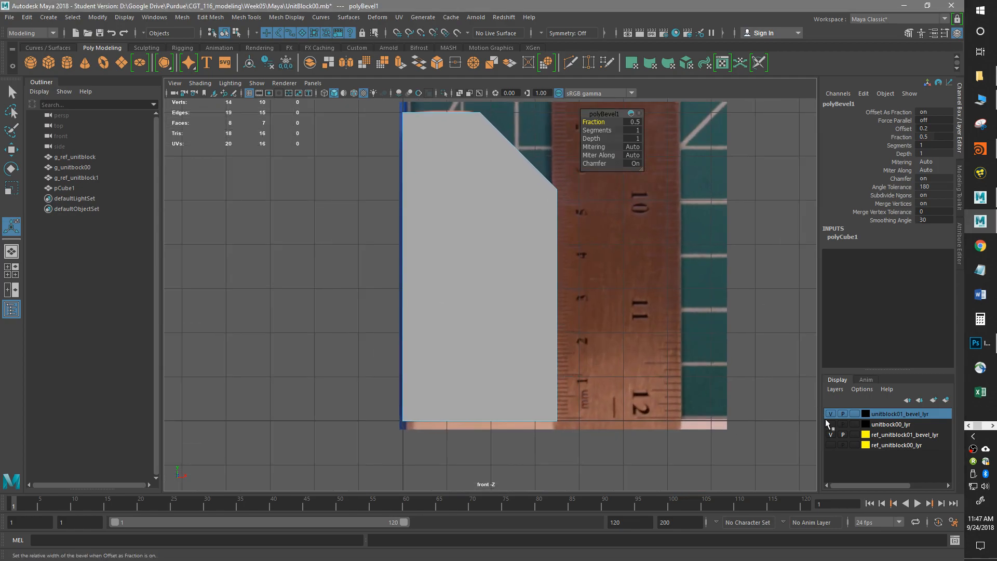
pyautogui.click(830, 414)
pyautogui.click(830, 414)
pyautogui.click(829, 413)
pyautogui.click(830, 414)
pyautogui.click(829, 413)
pyautogui.click(829, 413)
pyautogui.click(830, 413)
pyautogui.click(829, 413)
pyautogui.click(830, 413)
pyautogui.click(829, 413)
pyautogui.click(830, 413)
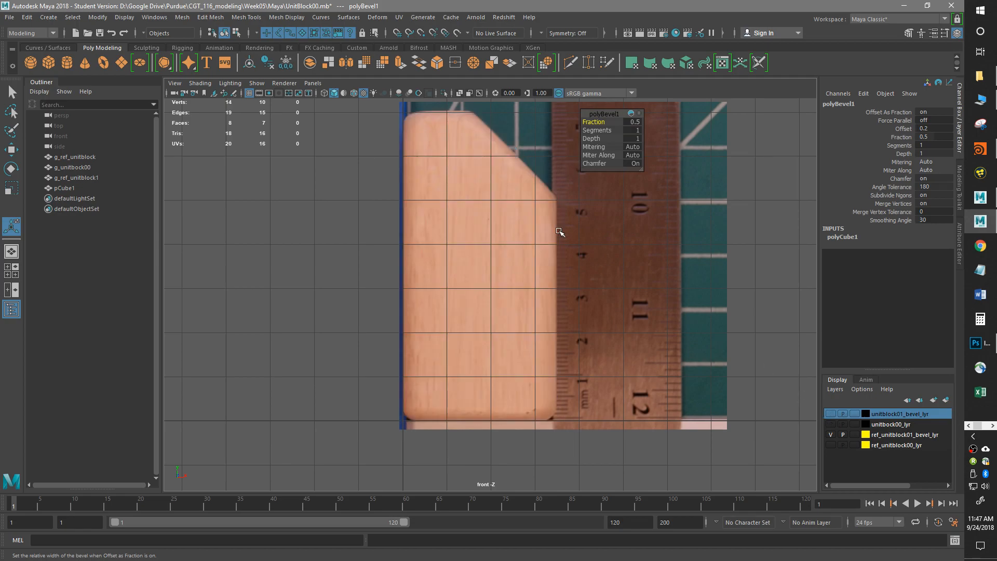
pyautogui.click(830, 414)
pyautogui.keyDown('alt'); pyautogui.moveTo(533, 352); pyautogui.dragTo(542, 399, button='middle'); pyautogui.keyUp('alt')
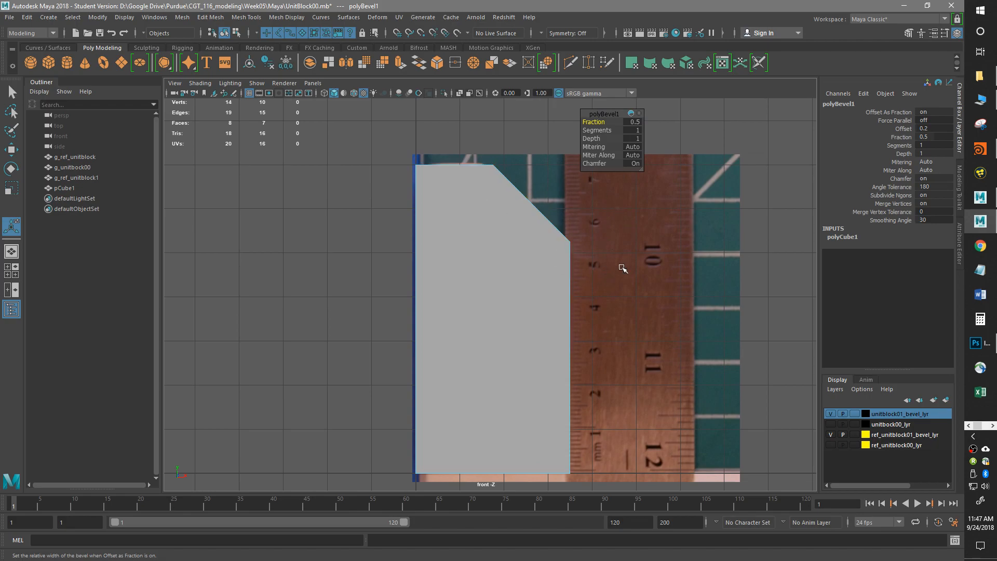
# Step: Back in the perspective view, select all edges of the block and bevel them
pyautogui.press('space')
pyautogui.moveTo(518, 265); pyautogui.dragTo(519, 234)
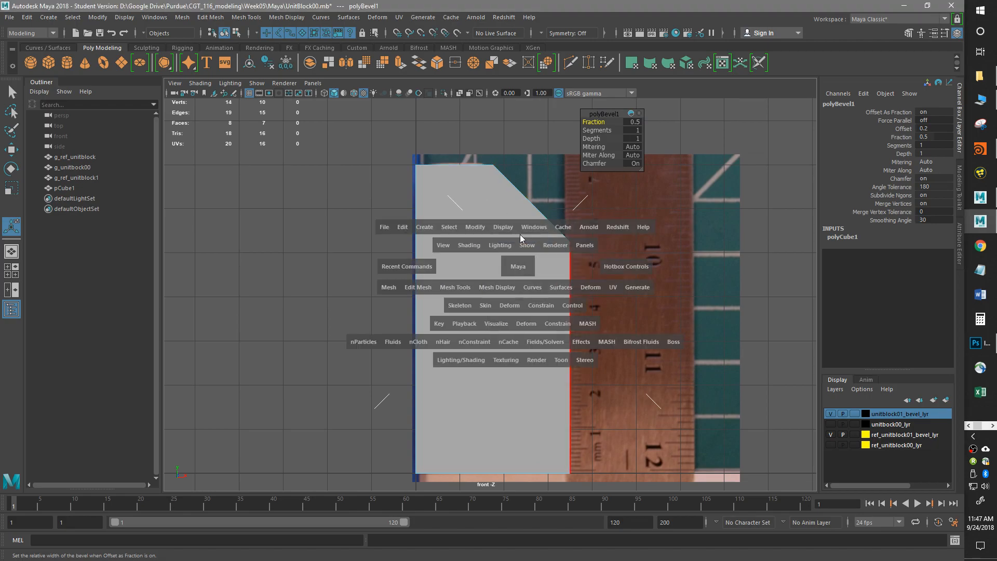
pyautogui.keyDown('alt'); pyautogui.moveTo(550, 273); pyautogui.dragTo(558, 274); pyautogui.keyUp('alt')
pyautogui.scroll(-3, 558, 276)
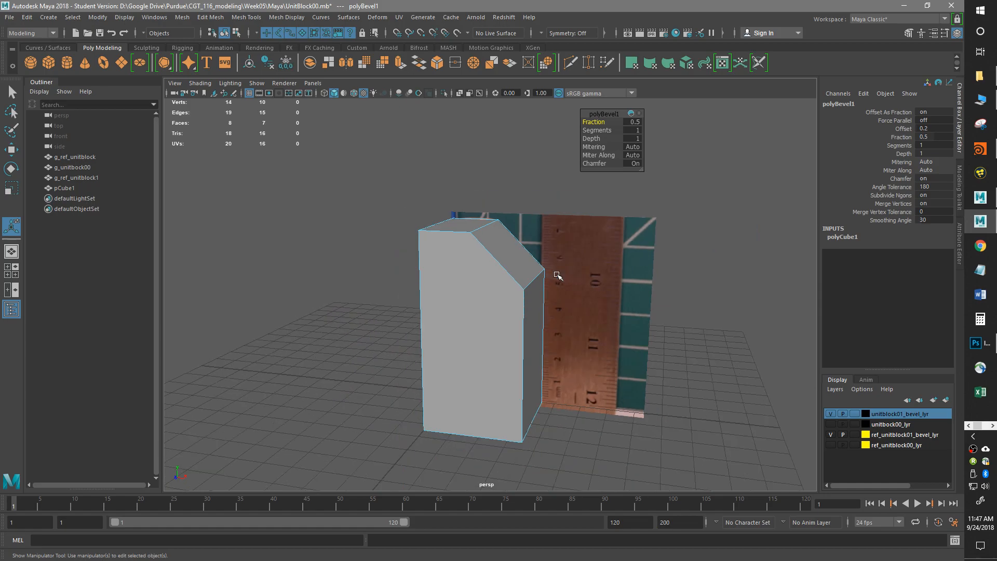
pyautogui.keyDown('alt'); pyautogui.moveTo(445, 336); pyautogui.dragTo(493, 305); pyautogui.keyUp('alt')
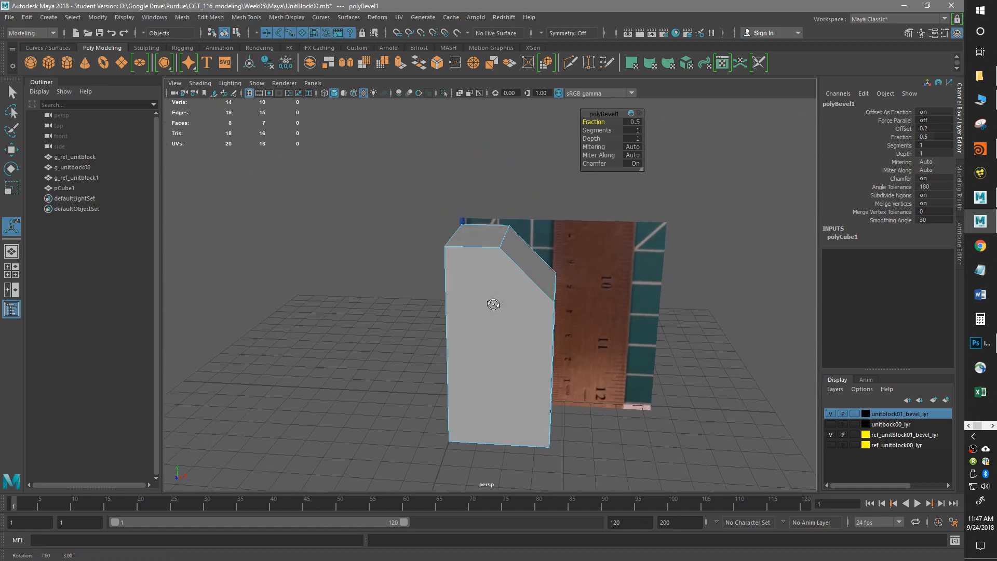
pyautogui.moveTo(395, 185); pyautogui.dragTo(657, 491)
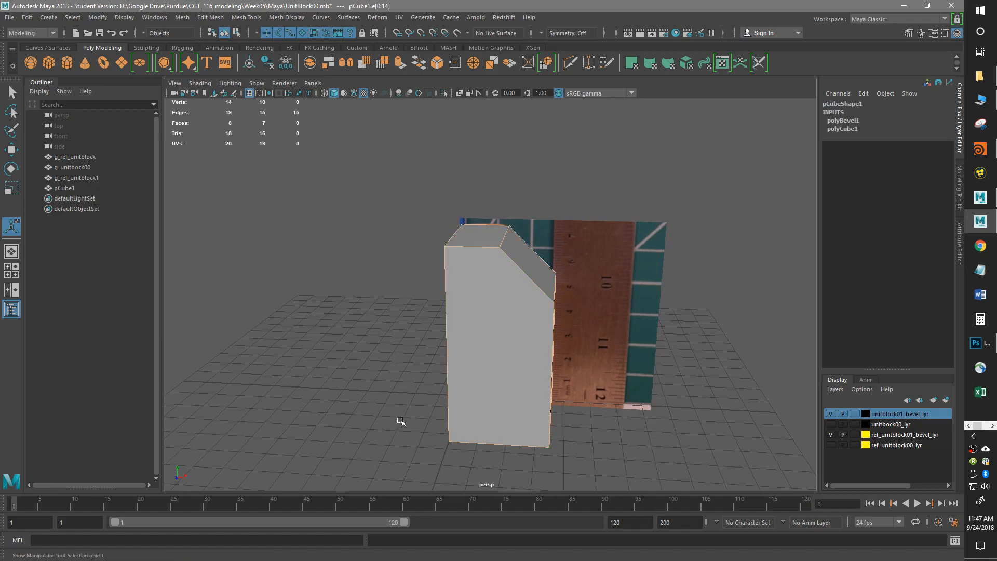
pyautogui.press('w')
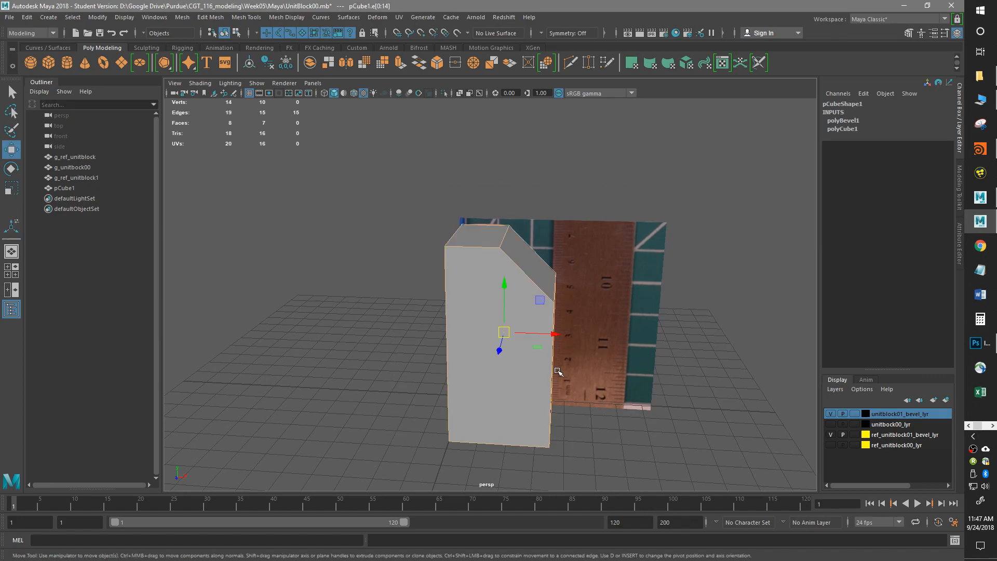
pyautogui.click(437, 63)
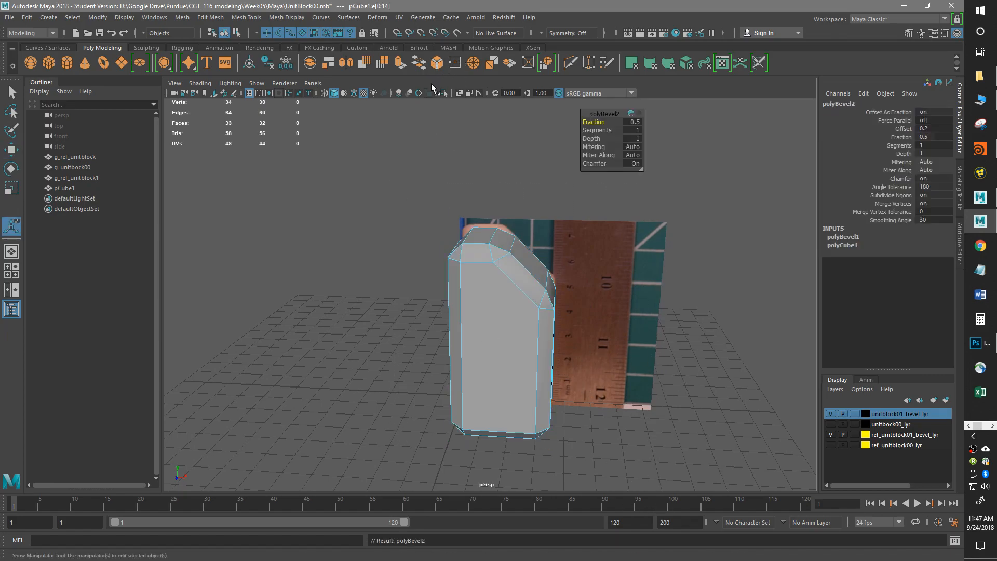
# Step: Set the all-edge bevel's fraction to 0.3 and increase its segments for rounder edges
pyautogui.scroll(4, 571, 236)
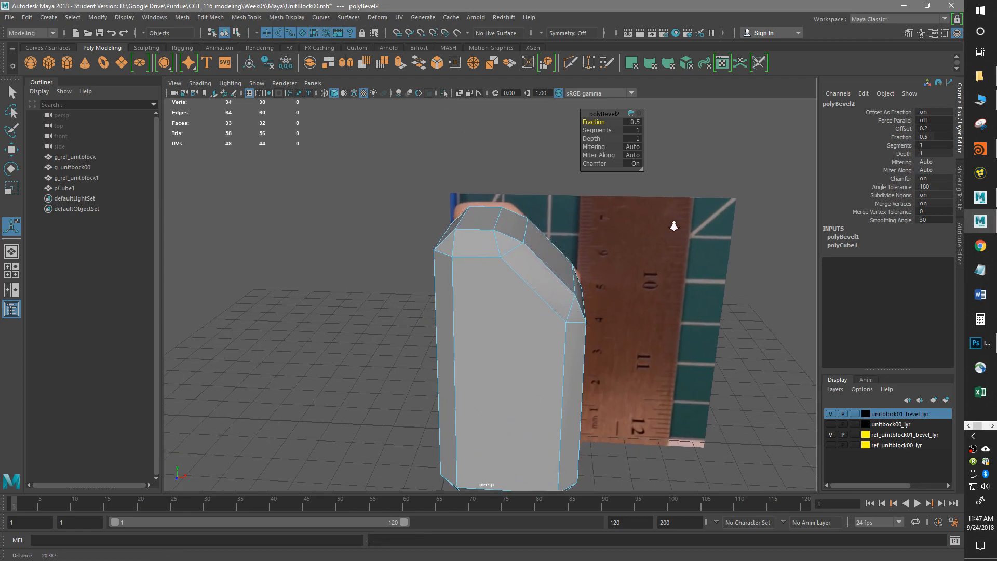
pyautogui.moveTo(604, 122); pyautogui.dragTo(592, 122)
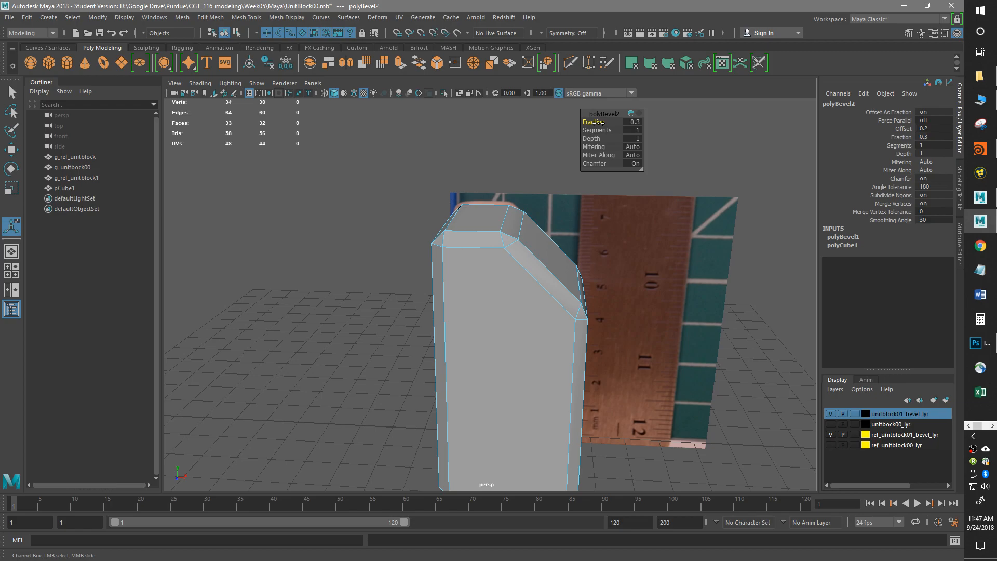
pyautogui.click(601, 130)
pyautogui.moveTo(606, 132); pyautogui.dragTo(610, 132)
pyautogui.keyDown('alt'); pyautogui.moveTo(649, 283); pyautogui.dragTo(552, 270); pyautogui.keyUp('alt')
# Step: Return the block to object mode and soften all its edges
pyautogui.moveTo(528, 285); pyautogui.dragTo(569, 237, button='right')
pyautogui.keyDown('alt'); pyautogui.moveTo(594, 289); pyautogui.dragTo(546, 289); pyautogui.keyUp('alt')
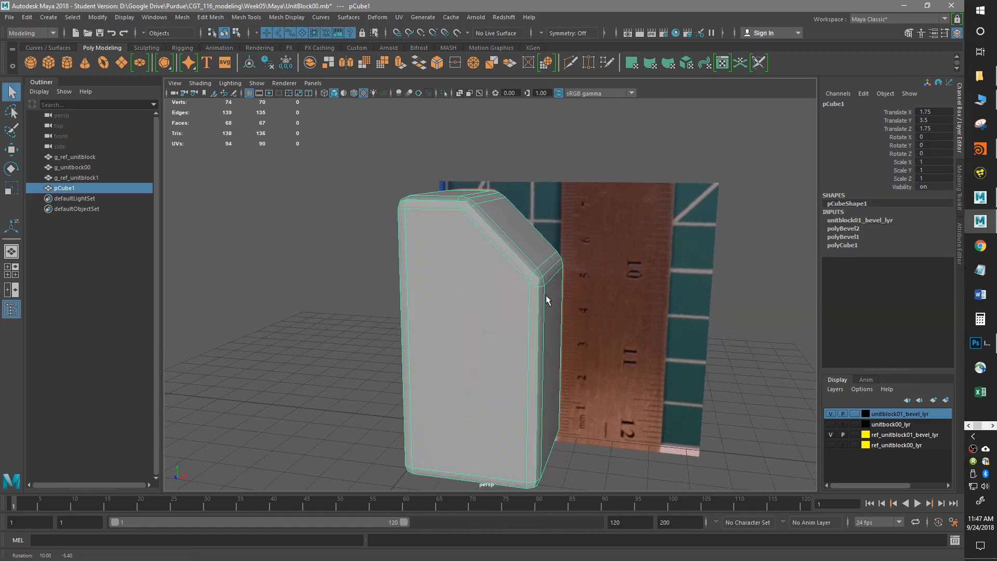
pyautogui.click(284, 19)
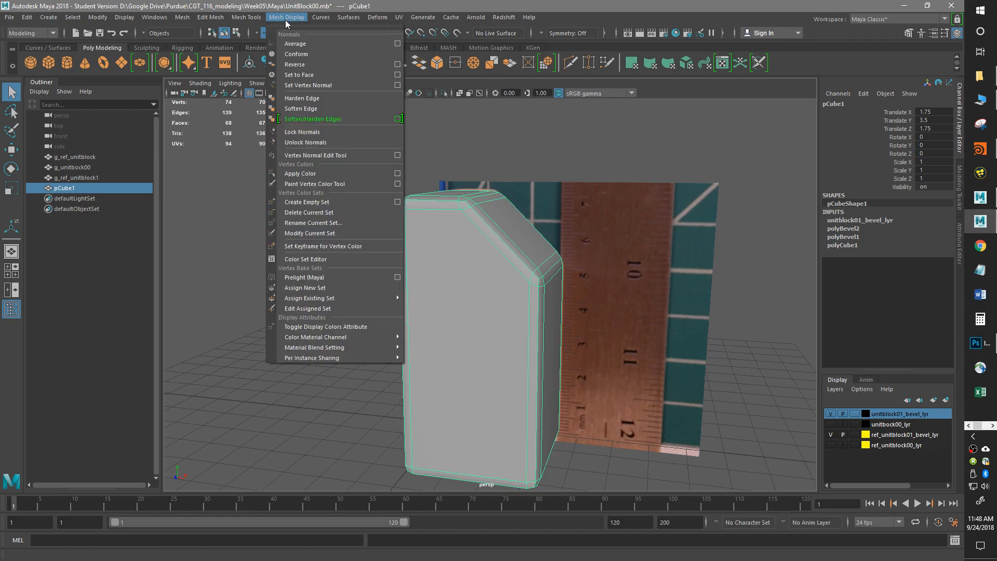
pyautogui.click(304, 110)
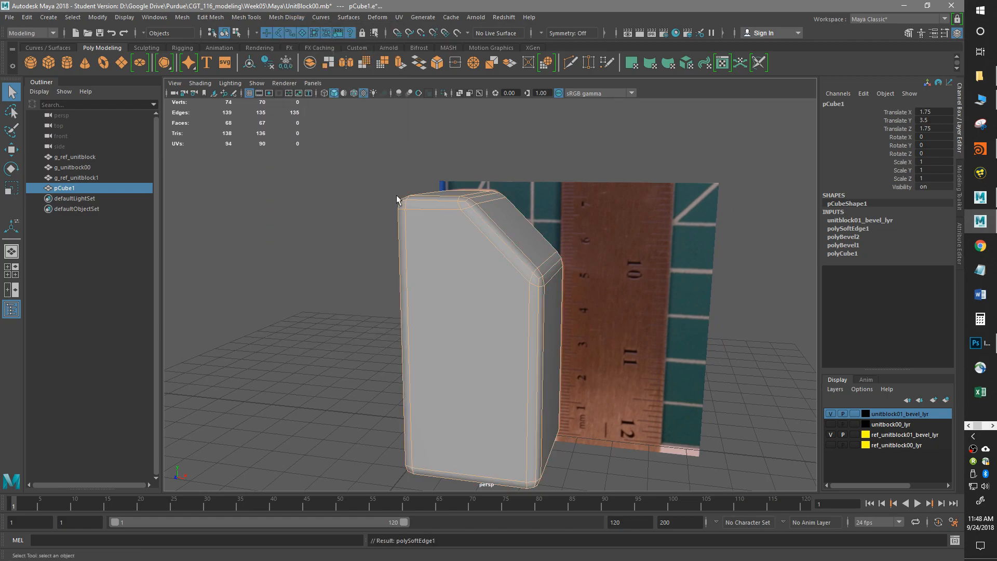
# Step: Switch the block to face mode and select its five-sided front and back faces to examine them
pyautogui.click(312, 215)
pyautogui.keyDown('alt'); pyautogui.moveTo(478, 292); pyautogui.dragTo(355, 275); pyautogui.keyUp('alt')
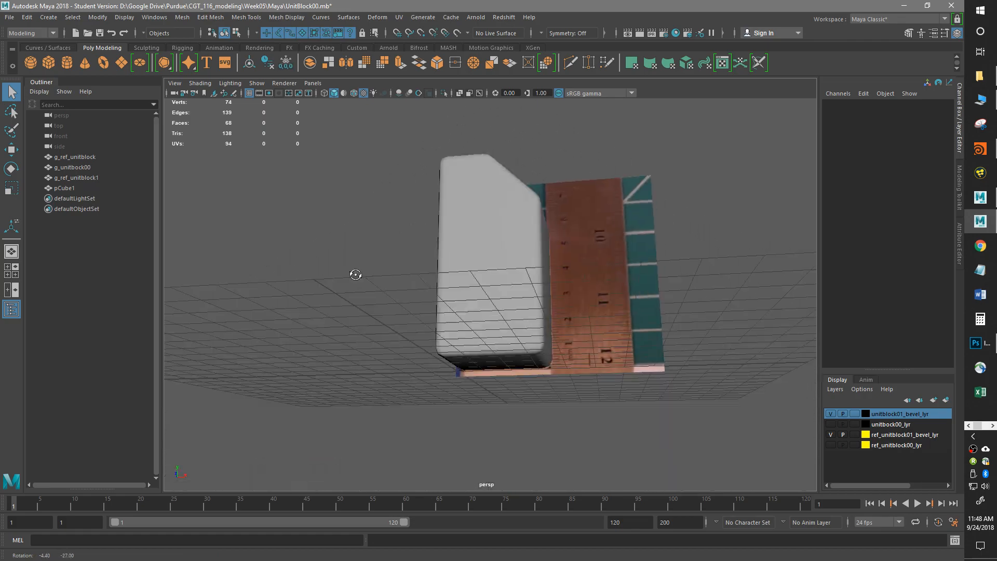
pyautogui.click(483, 218)
pyautogui.moveTo(488, 235); pyautogui.dragTo(486, 239, button='right')
pyautogui.keyDown('alt'); pyautogui.moveTo(486, 240); pyautogui.dragTo(478, 273); pyautogui.keyUp('alt')
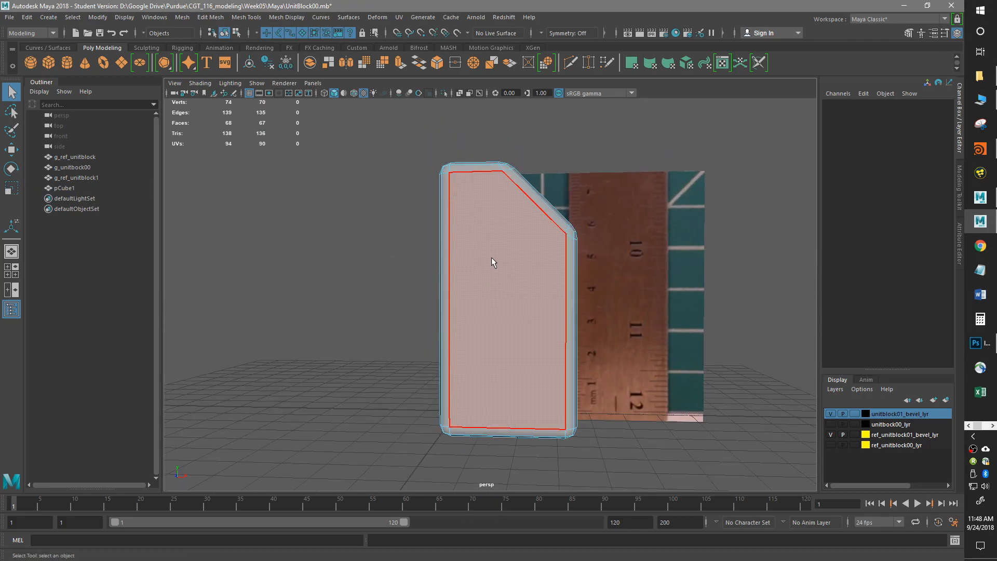
pyautogui.click(491, 259)
pyautogui.keyDown('alt'); pyautogui.moveTo(549, 271); pyautogui.dragTo(519, 296); pyautogui.keyUp('alt')
pyautogui.keyDown('shift'); pyautogui.click(519, 296); pyautogui.keyUp('shift')
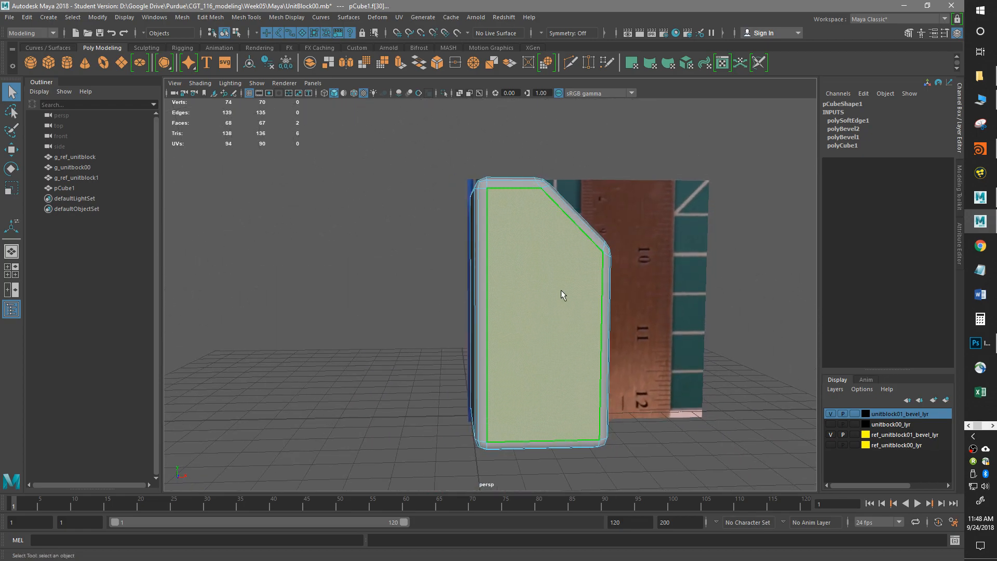
# Step: In vertex mode, select the front face's vertices at the chamfer's lower end and the diagonally opposite bottom corner
pyautogui.moveTo(592, 258); pyautogui.dragTo(545, 251, button='right')
pyautogui.click(593, 253)
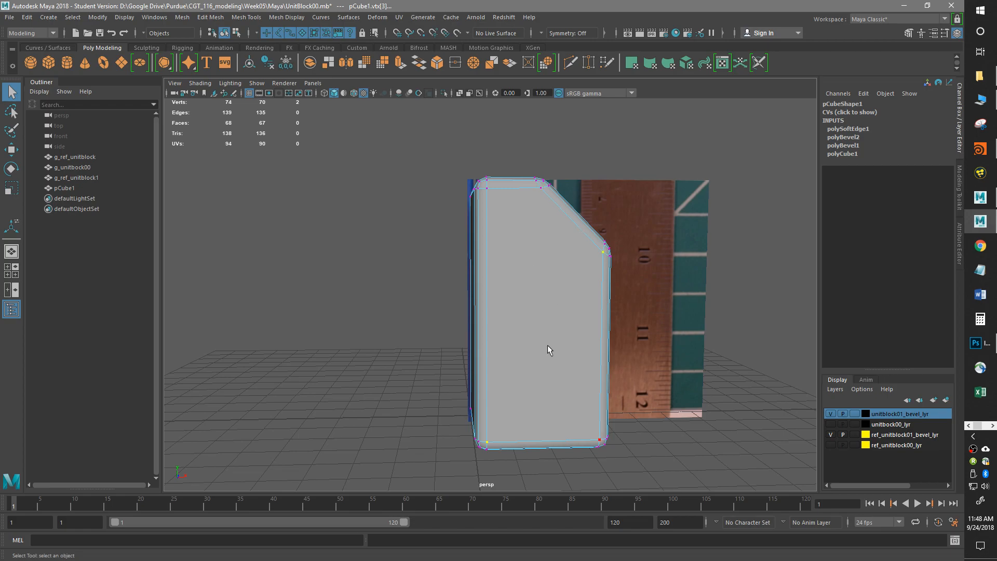
pyautogui.moveTo(500, 338)
pyautogui.keyDown('alt'); pyautogui.mouseDown()
pyautogui.moveTo(579, 338)
pyautogui.moveTo(491, 349)
pyautogui.moveTo(519, 340)
pyautogui.mouseUp(); pyautogui.keyUp('alt')
pyautogui.keyDown('alt'); pyautogui.moveTo(537, 353); pyautogui.dragTo(565, 347, button='right'); pyautogui.keyUp('alt')
pyautogui.keyDown('alt'); pyautogui.moveTo(565, 347); pyautogui.dragTo(544, 348); pyautogui.keyUp('alt')
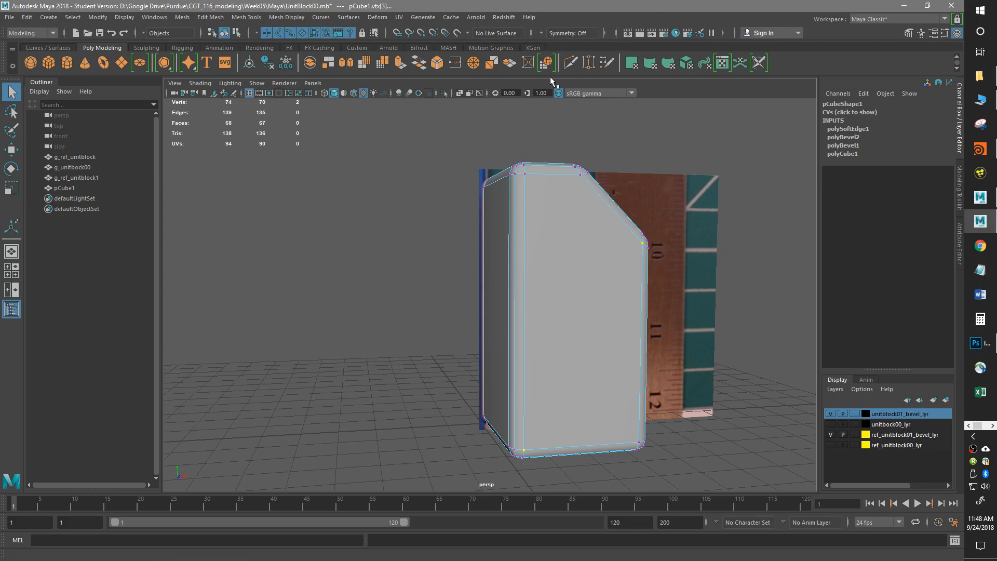
# Step: In the front view, use Multi-Cut to cut a horizontal edge across the front face from the chamfer's lower corner to the opposite side
pyautogui.click(569, 63)
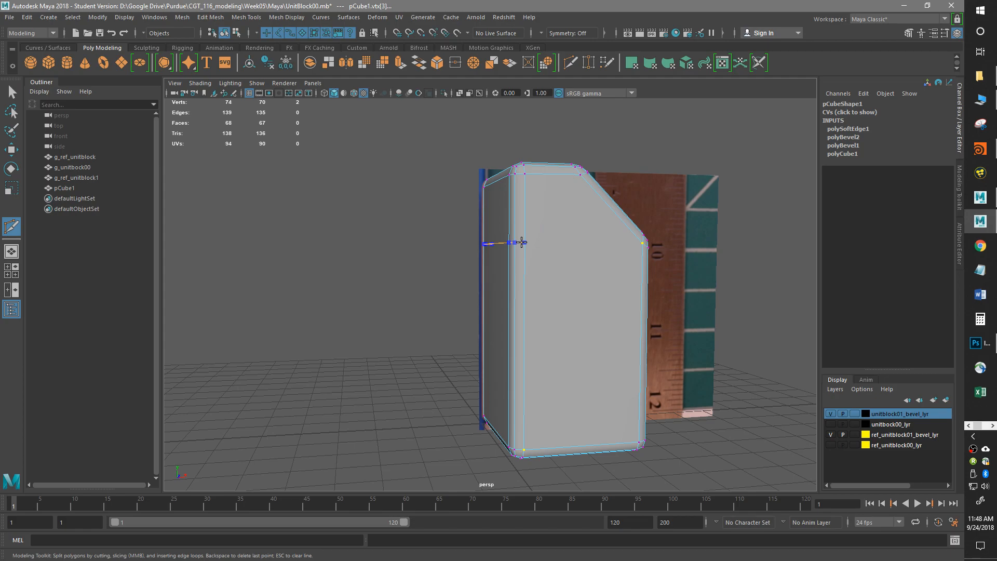
pyautogui.press('space')
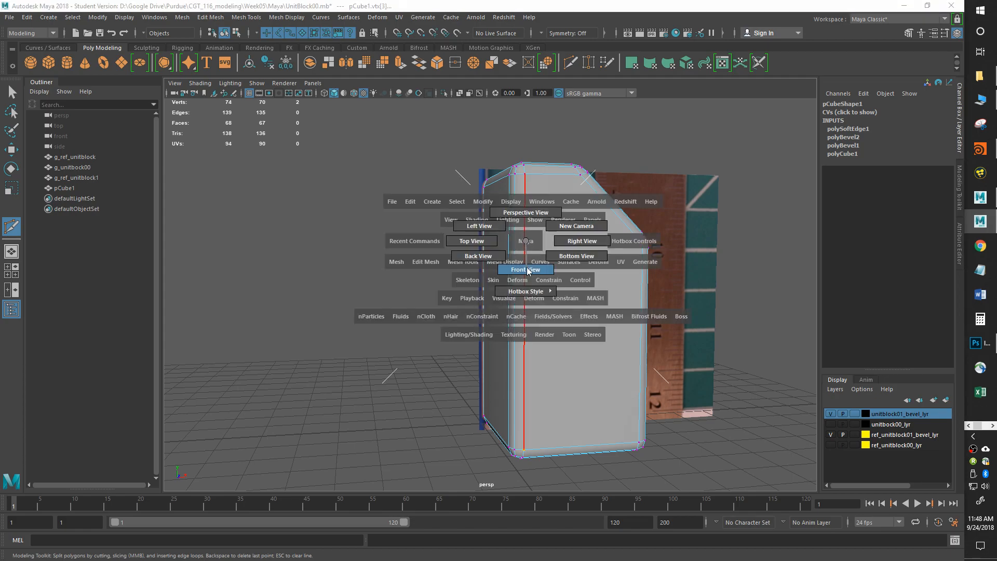
pyautogui.click(528, 271)
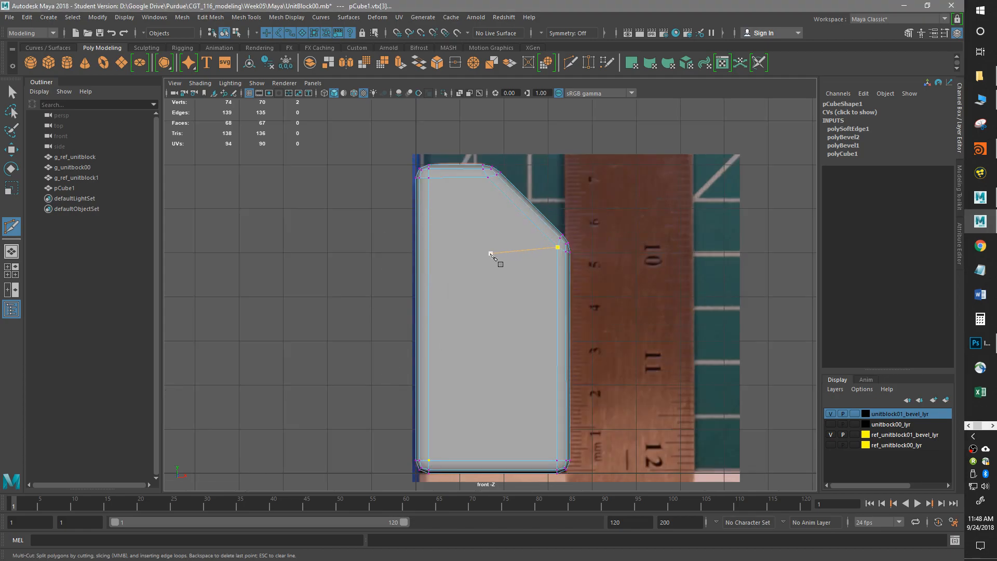
pyautogui.click(429, 246)
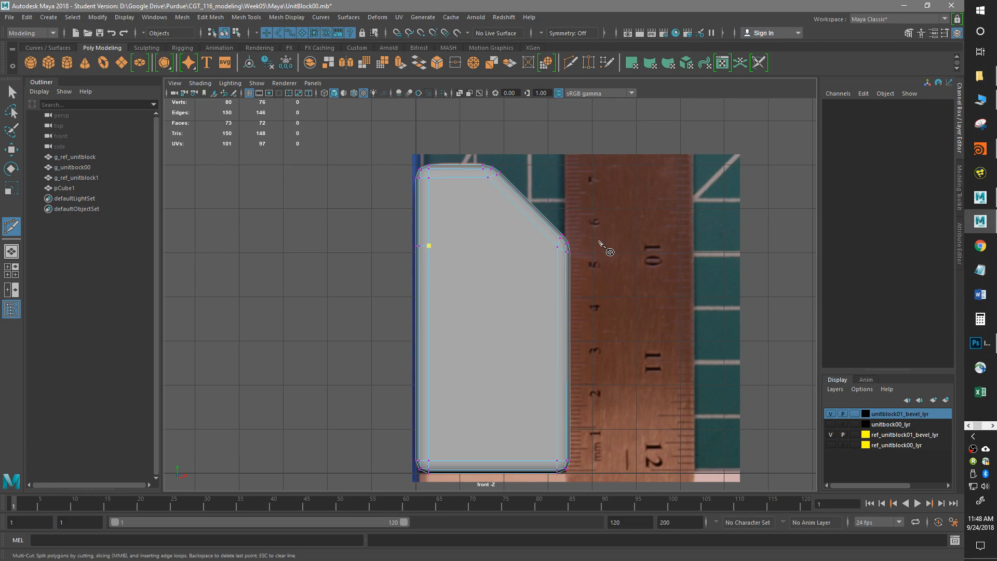
pyautogui.click(558, 247)
pyautogui.press('space')
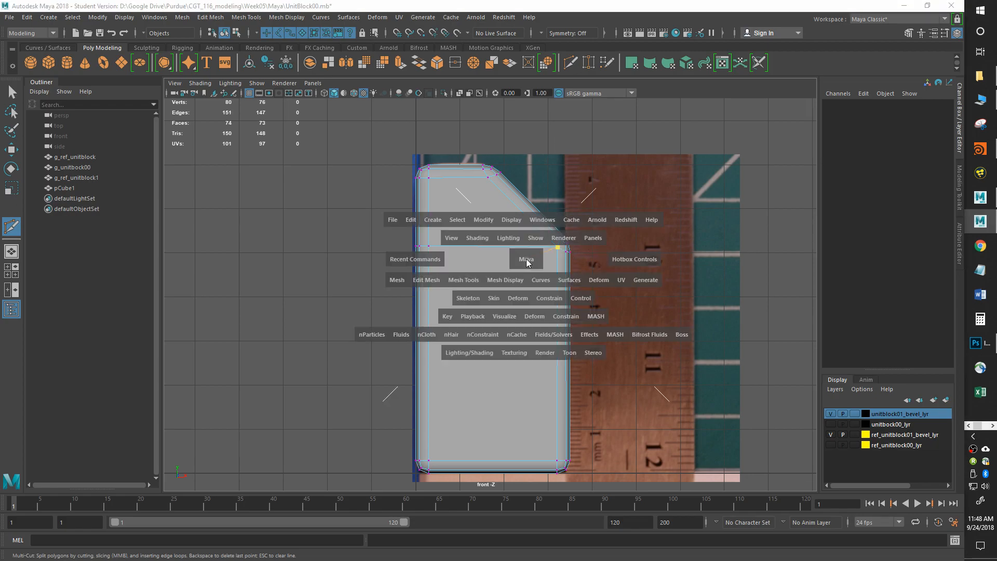
pyautogui.moveTo(523, 226); pyautogui.dragTo(523, 228)
# Step: Hide ref_unitblock01_bevel_lyr and continue the horizontal cut across the block's back face to the chamfer's lower corner
pyautogui.keyDown('alt'); pyautogui.moveTo(717, 415); pyautogui.dragTo(798, 457); pyautogui.keyUp('alt')
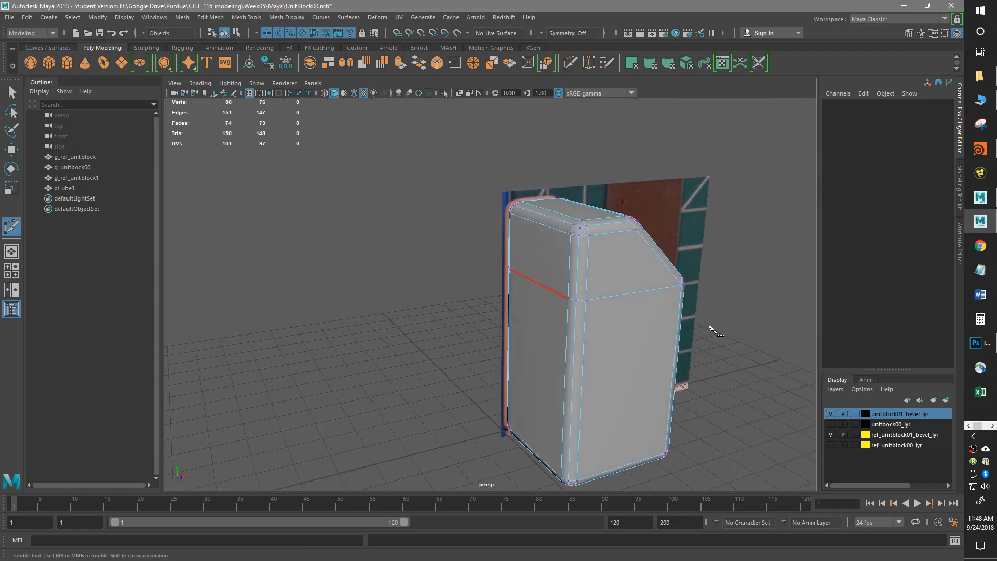
pyautogui.click(829, 434)
pyautogui.keyDown('alt'); pyautogui.moveTo(583, 389); pyautogui.dragTo(670, 355); pyautogui.keyUp('alt')
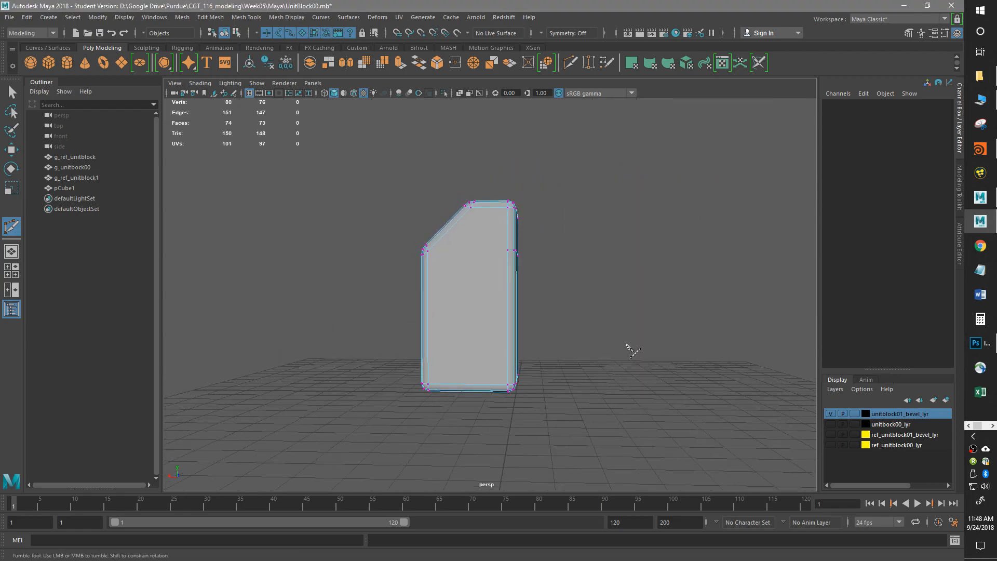
pyautogui.scroll(3, 465, 250)
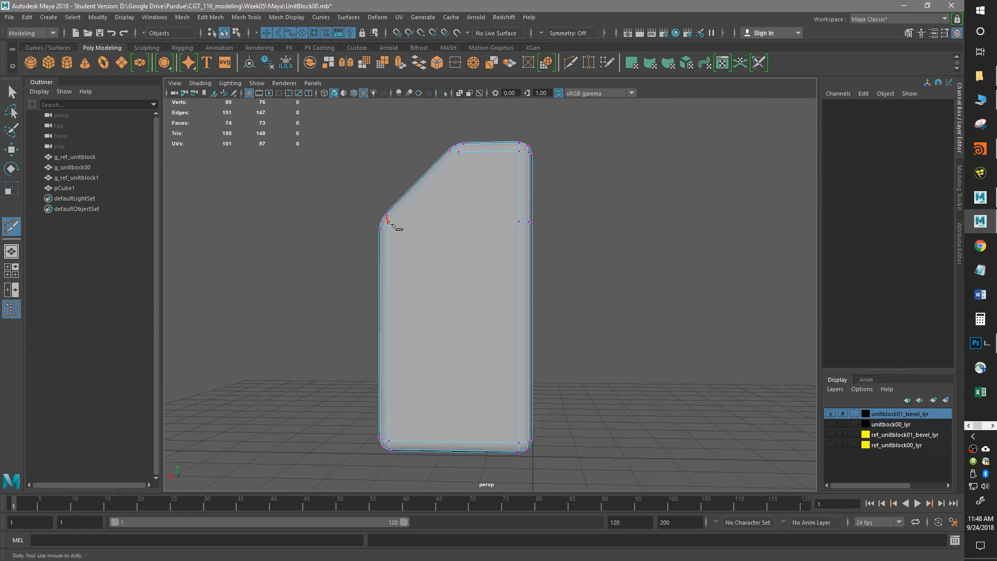
pyautogui.click(388, 224)
pyautogui.keyDown('alt'); pyautogui.moveTo(570, 224); pyautogui.dragTo(410, 286); pyautogui.keyUp('alt')
pyautogui.keyDown('alt'); pyautogui.moveTo(562, 292); pyautogui.dragTo(398, 274, button='middle'); pyautogui.keyUp('alt')
pyautogui.keyDown('alt'); pyautogui.moveTo(398, 274); pyautogui.dragTo(511, 300); pyautogui.keyUp('alt')
pyautogui.press('w')
pyautogui.keyDown('alt'); pyautogui.moveTo(518, 340); pyautogui.dragTo(492, 285); pyautogui.keyUp('alt')
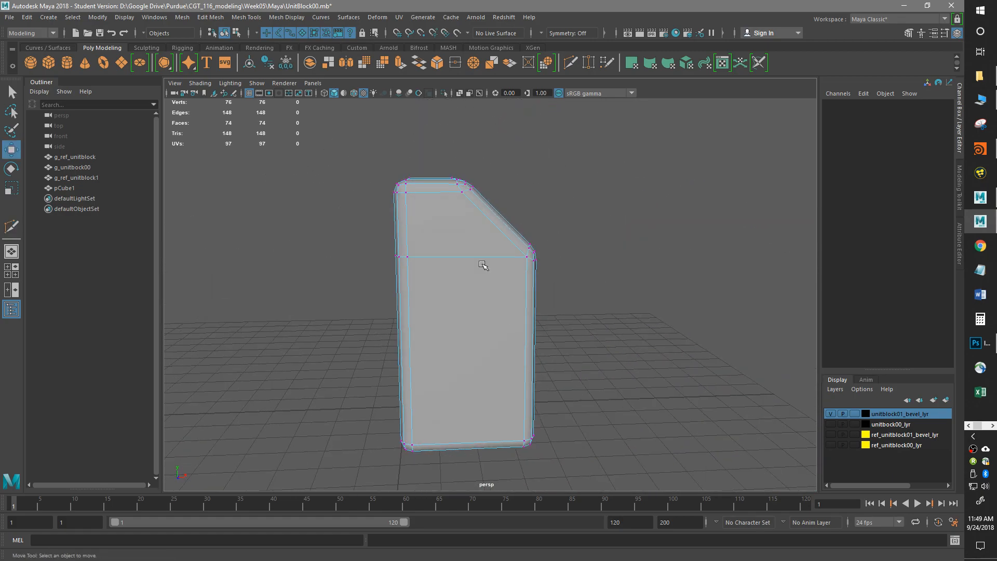
pyautogui.keyDown('alt'); pyautogui.moveTo(483, 401); pyautogui.dragTo(536, 320); pyautogui.keyUp('alt')
# Step: Return the block to object mode, switch to the UV Editing workspace and widen the UV Editor
pyautogui.moveTo(518, 285); pyautogui.dragTo(558, 238, button='right')
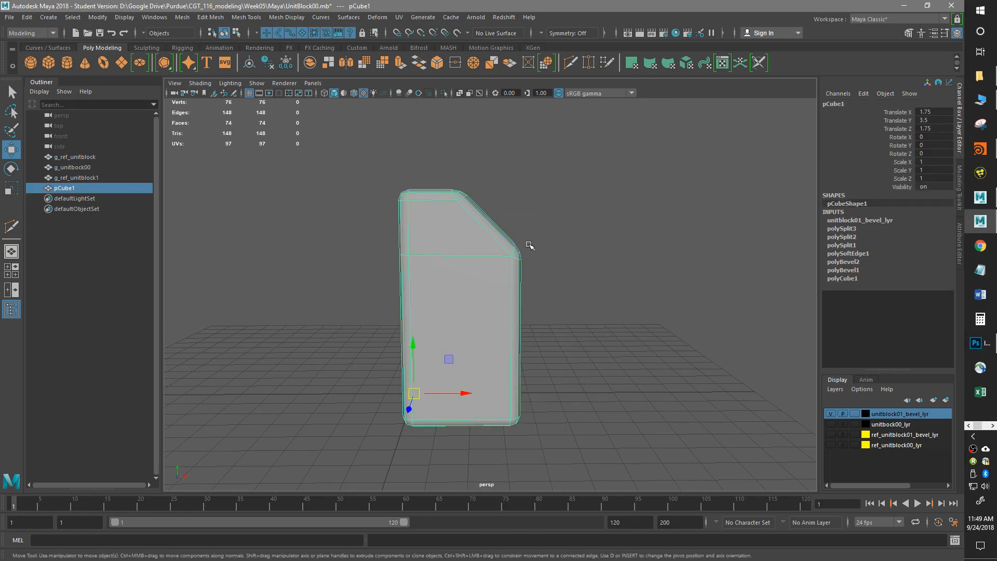
pyautogui.click(944, 18)
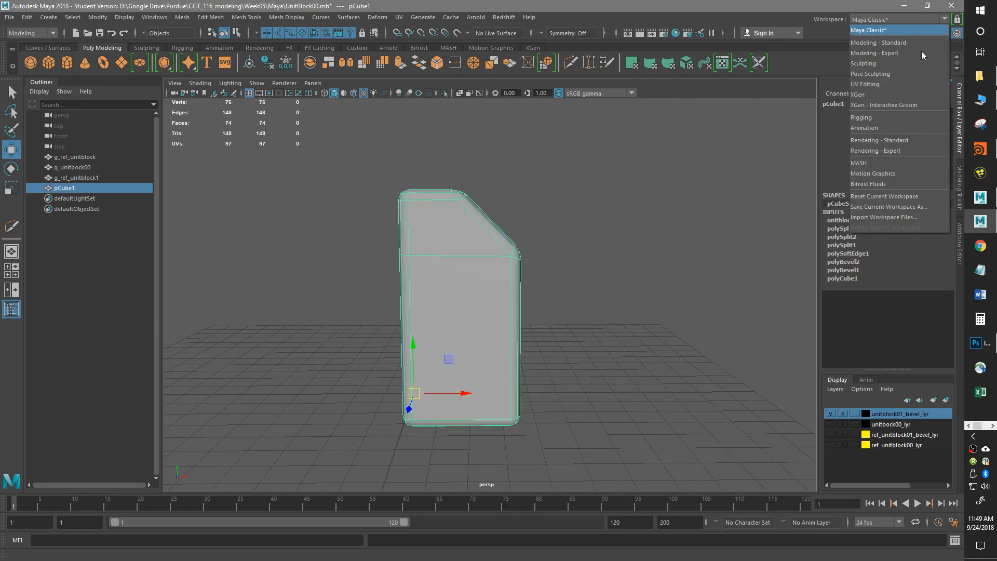
pyautogui.click(884, 196)
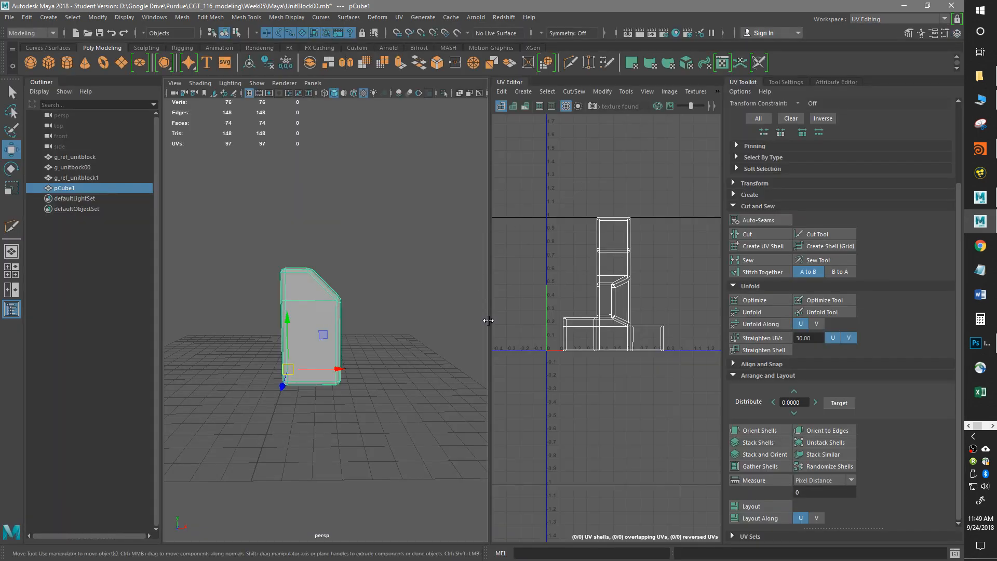
pyautogui.moveTo(488, 320); pyautogui.dragTo(433, 320)
pyautogui.scroll(4, 400, 285)
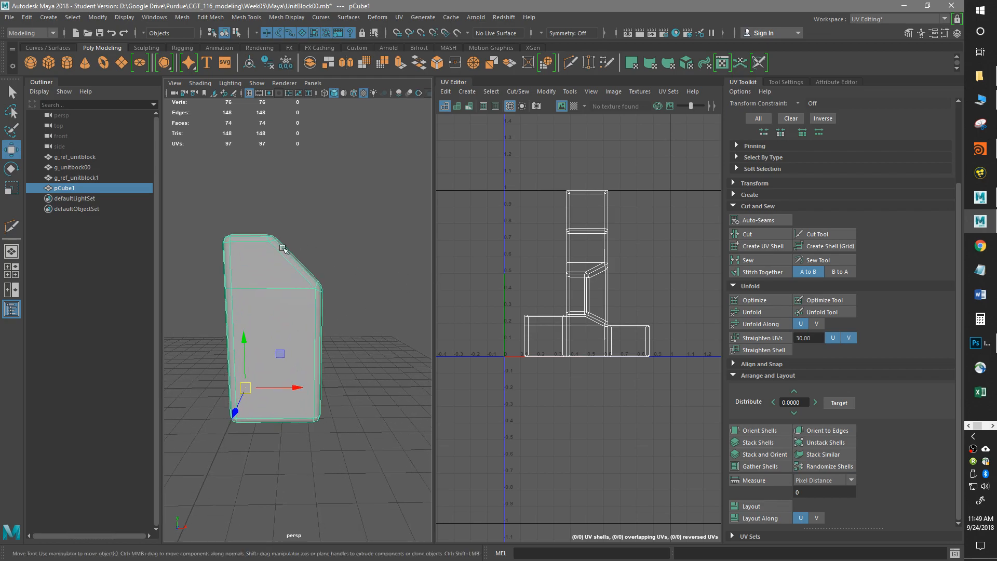
pyautogui.keyDown('alt'); pyautogui.moveTo(359, 401); pyautogui.dragTo(383, 407); pyautogui.keyUp('alt')
pyautogui.keyDown('alt'); pyautogui.moveTo(326, 441); pyautogui.dragTo(227, 436); pyautogui.keyUp('alt')
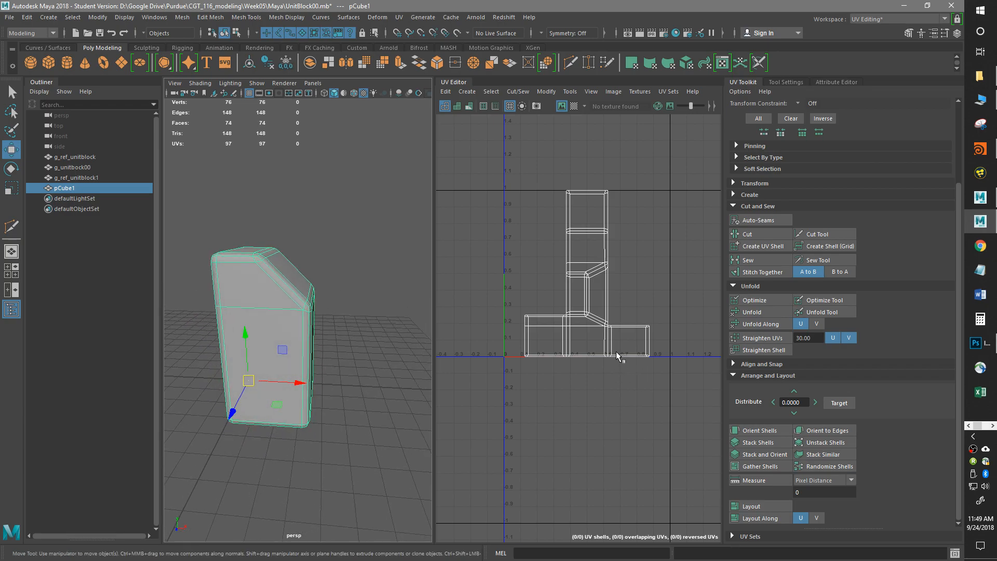
# Step: Select all faces of the block in the UV Editor and apply automatic UV mapping to them
pyautogui.keyDown('alt'); pyautogui.moveTo(616, 353); pyautogui.dragTo(626, 380, button='middle'); pyautogui.keyUp('alt')
pyautogui.moveTo(626, 380); pyautogui.dragTo(634, 410, button='right')
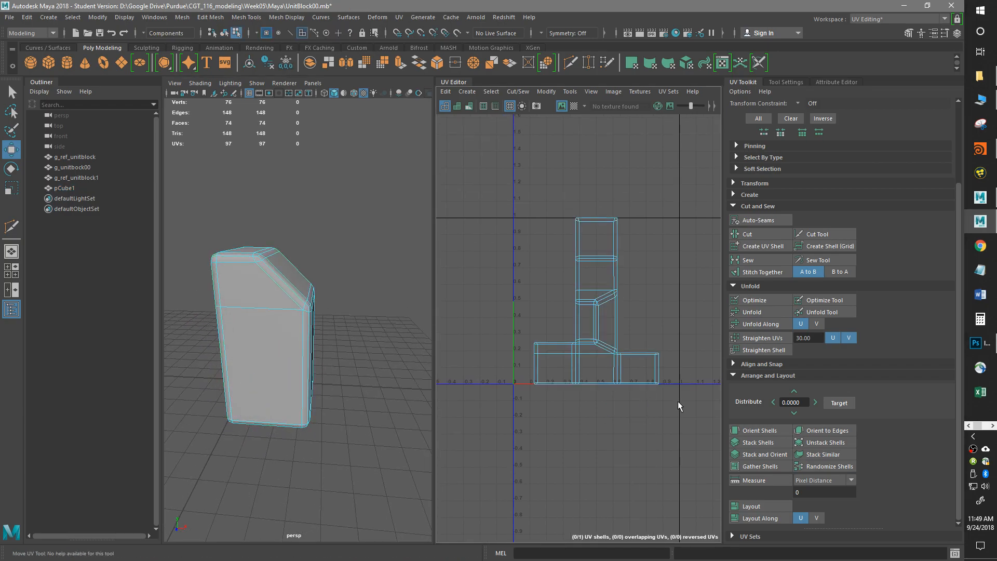
pyautogui.moveTo(678, 403); pyautogui.dragTo(482, 192)
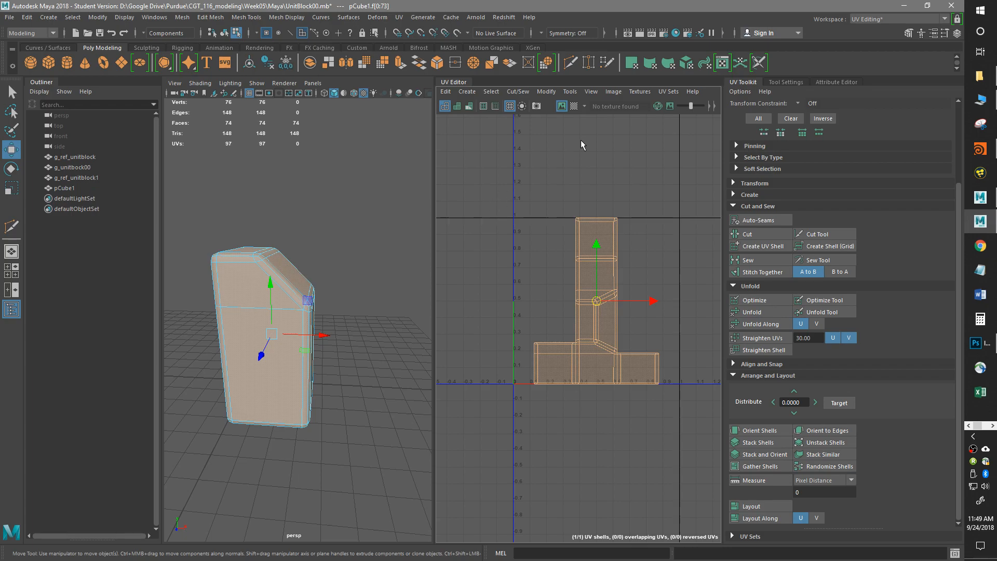
pyautogui.click(686, 62)
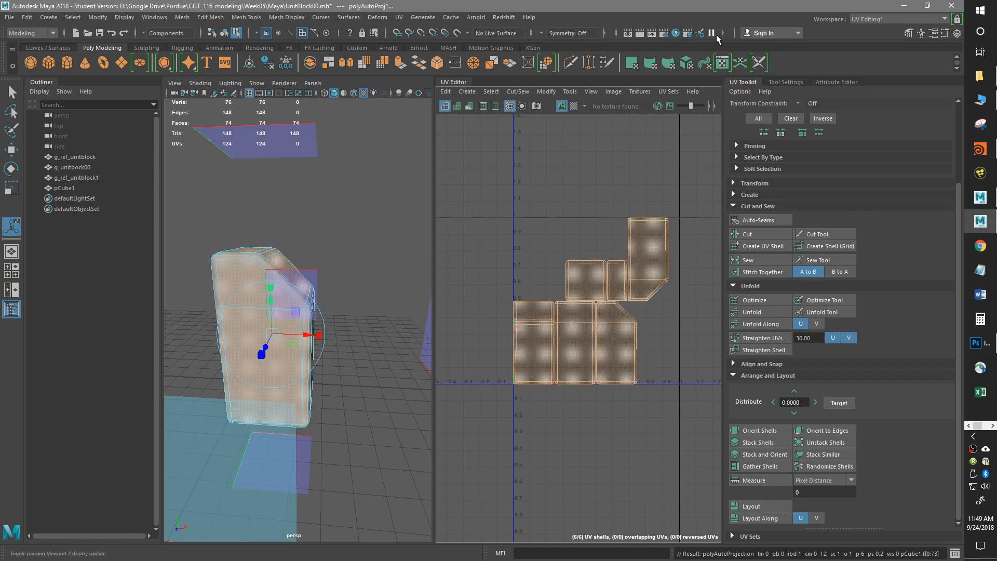
pyautogui.keyDown('alt'); pyautogui.moveTo(387, 435); pyautogui.dragTo(352, 445); pyautogui.keyUp('alt')
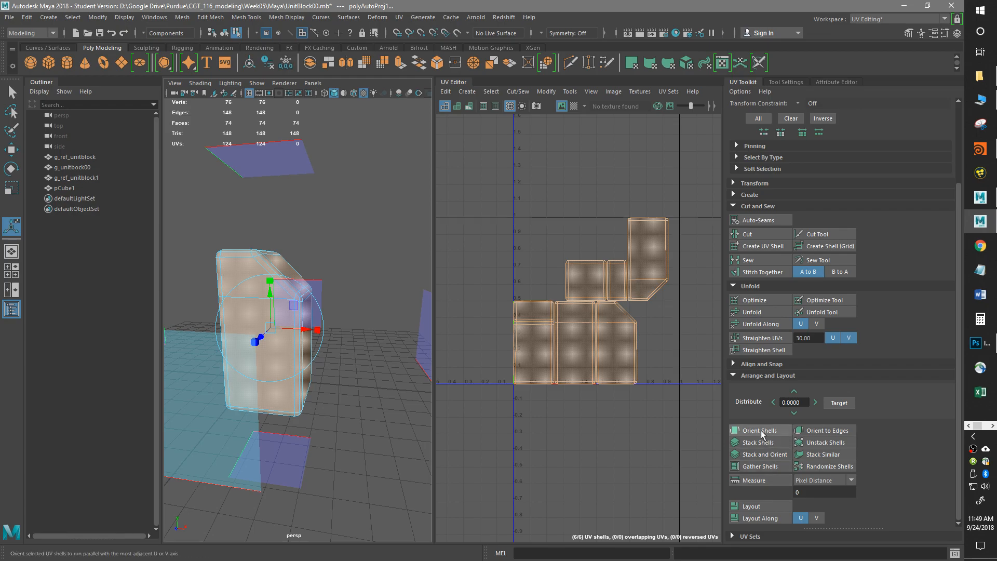
# Step: Unfold all of the block's UV shells
pyautogui.keyDown('alt'); pyautogui.moveTo(605, 439); pyautogui.dragTo(650, 530, button='middle'); pyautogui.keyUp('alt')
pyautogui.scroll(4, 609, 449)
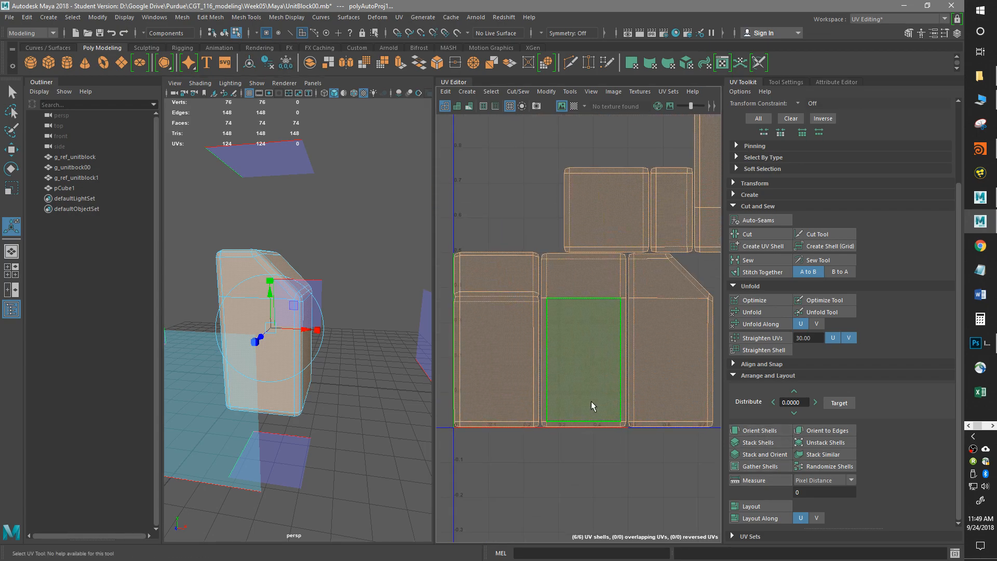
pyautogui.scroll(3, 602, 311)
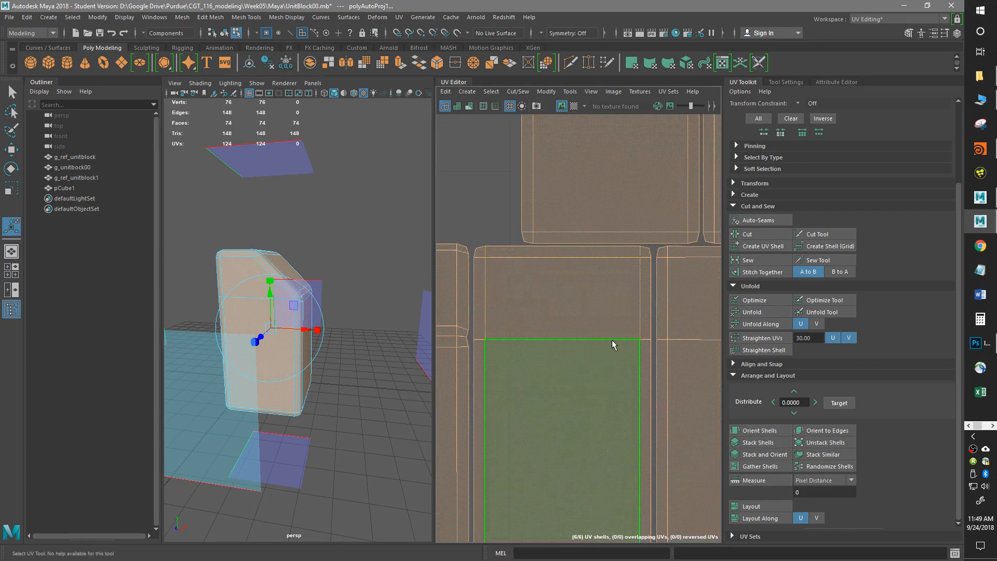
pyautogui.click(691, 296)
pyautogui.click(758, 311)
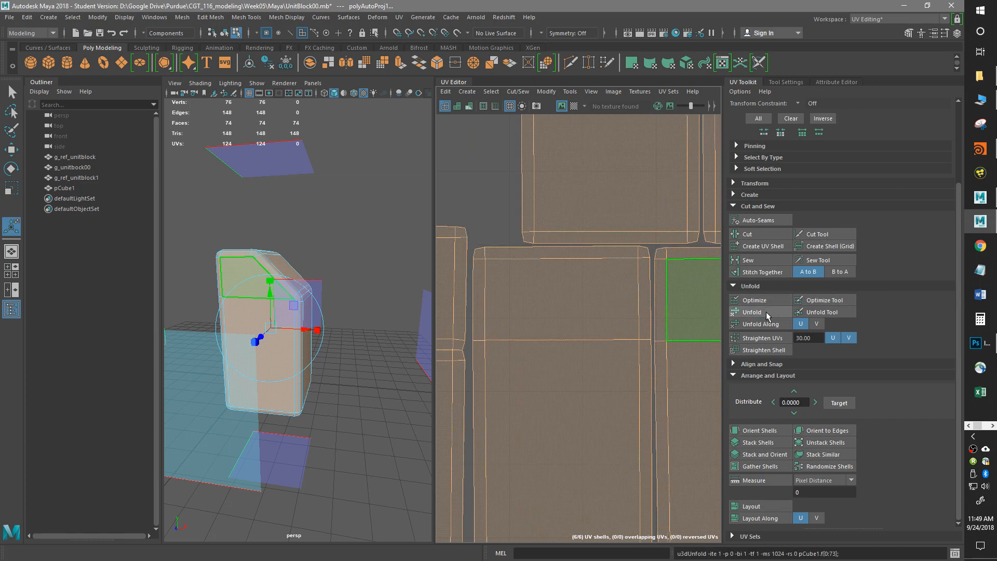
# Step: Orient the unfolded UV shells parallel to the U and V axes
pyautogui.click(483, 270)
pyautogui.click(690, 410)
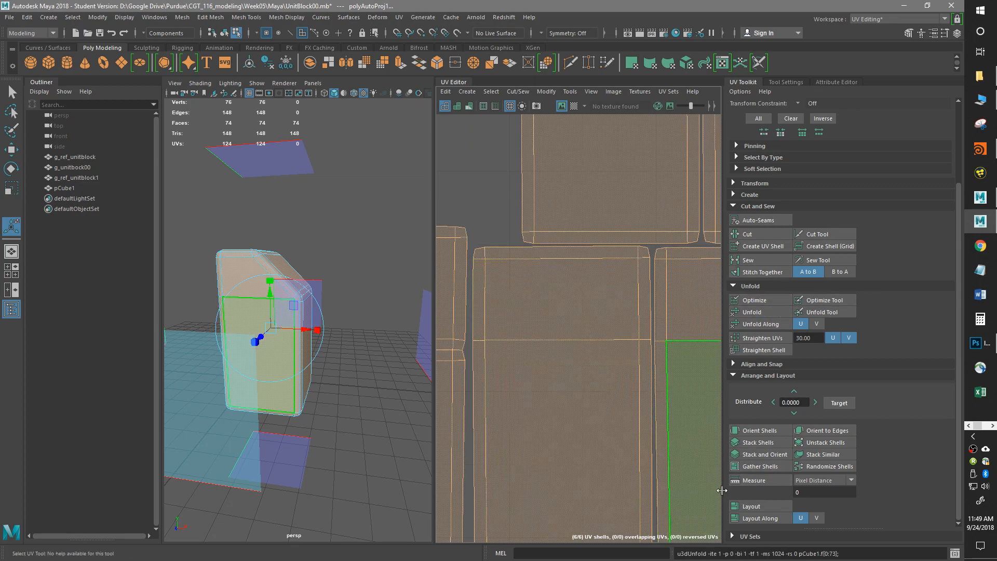
pyautogui.click(754, 431)
pyautogui.click(591, 312)
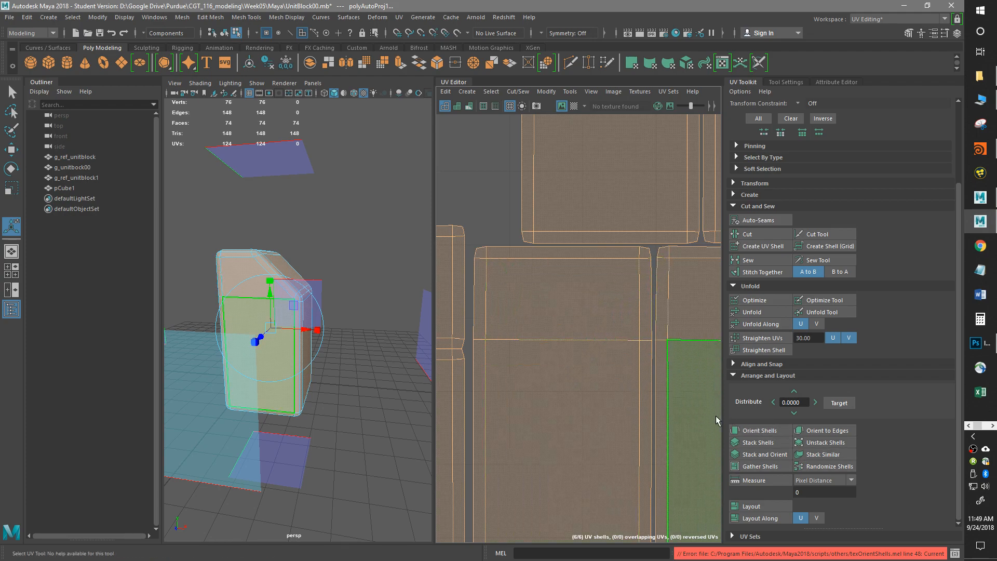
pyautogui.scroll(-2, 662, 425)
pyautogui.scroll(-3, 662, 430)
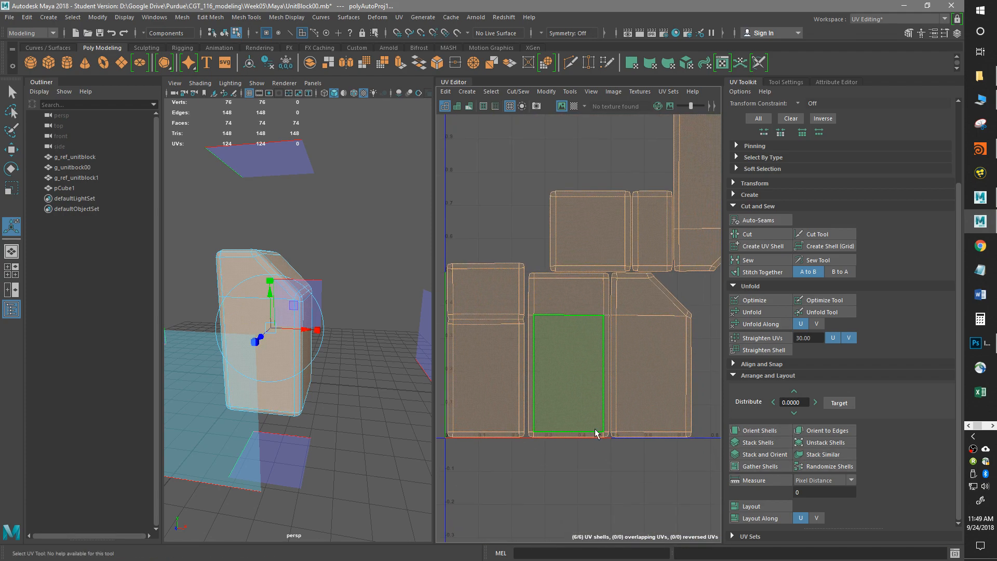
# Step: Leave the projection manipulator and select the upper and lower faces on the block's straight side opposite the chamfer
pyautogui.keyDown('alt'); pyautogui.moveTo(261, 422); pyautogui.dragTo(295, 448); pyautogui.keyUp('alt')
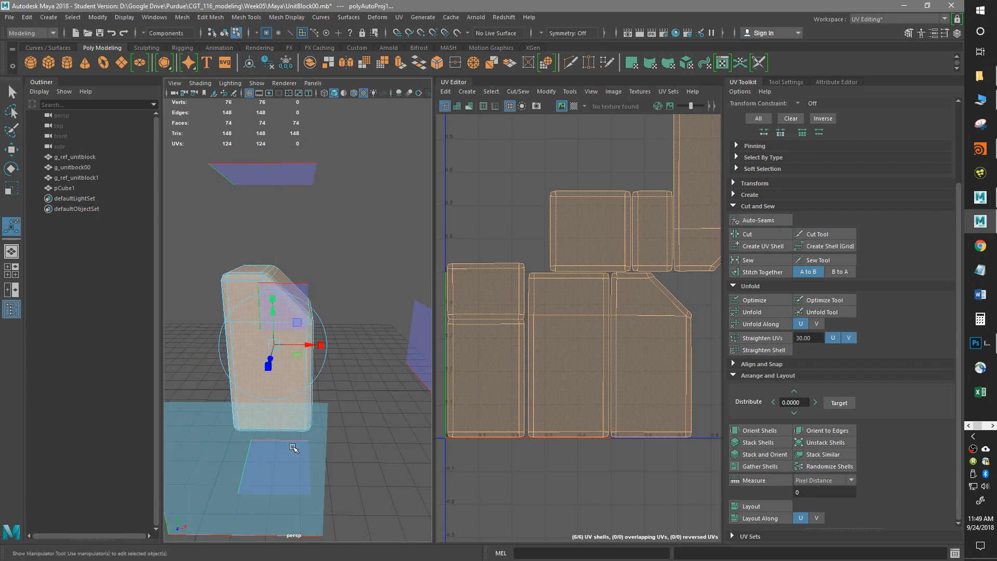
pyautogui.press('q')
pyautogui.keyDown('alt'); pyautogui.moveTo(266, 401); pyautogui.dragTo(338, 400); pyautogui.keyUp('alt')
pyautogui.keyDown('alt'); pyautogui.moveTo(340, 401); pyautogui.dragTo(407, 384, button='right'); pyautogui.keyUp('alt')
pyautogui.keyDown('alt'); pyautogui.moveTo(342, 387); pyautogui.dragTo(344, 347); pyautogui.keyUp('alt')
pyautogui.click(345, 347)
pyautogui.keyDown('shift'); pyautogui.click(348, 240); pyautogui.keyUp('shift')
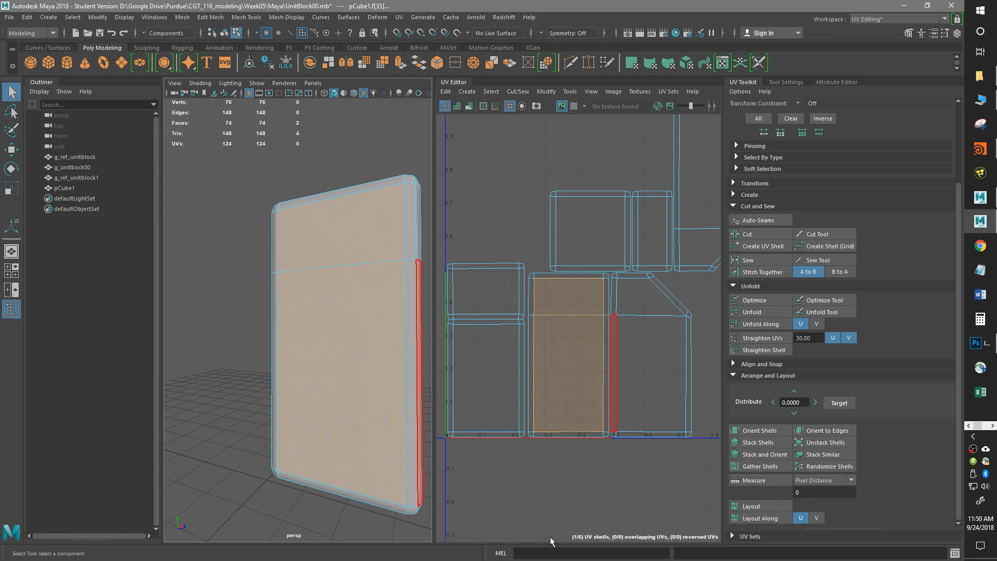
# Step: Examine how the selected side faces and their neighbouring bevels on the block correspond to the UV shells
pyautogui.keyDown('alt'); pyautogui.moveTo(347, 496); pyautogui.dragTo(296, 532); pyautogui.keyUp('alt')
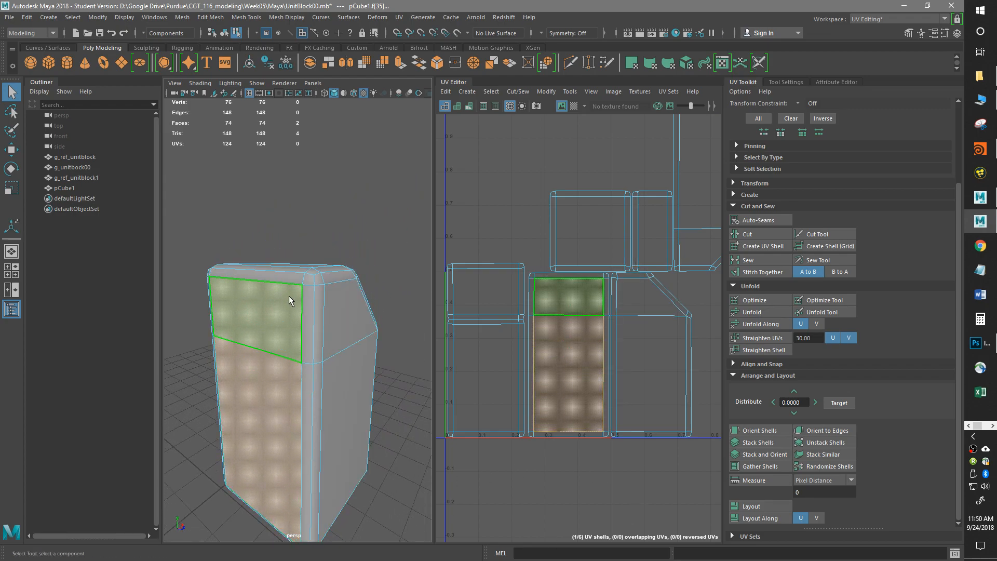
pyautogui.keyDown('alt'); pyautogui.moveTo(303, 391); pyautogui.dragTo(283, 374); pyautogui.keyUp('alt')
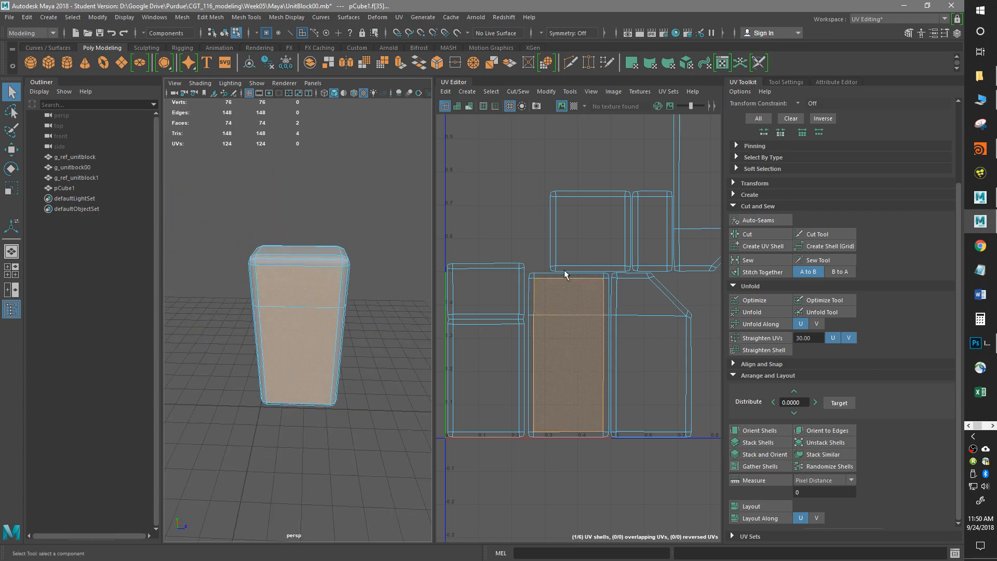
pyautogui.keyDown('alt'); pyautogui.moveTo(340, 358); pyautogui.dragTo(334, 306); pyautogui.keyUp('alt')
pyautogui.keyDown('alt'); pyautogui.moveTo(309, 343); pyautogui.dragTo(231, 332); pyautogui.keyUp('alt')
pyautogui.keyDown('alt'); pyautogui.moveTo(322, 326); pyautogui.dragTo(384, 338); pyautogui.keyUp('alt')
pyautogui.press('f')
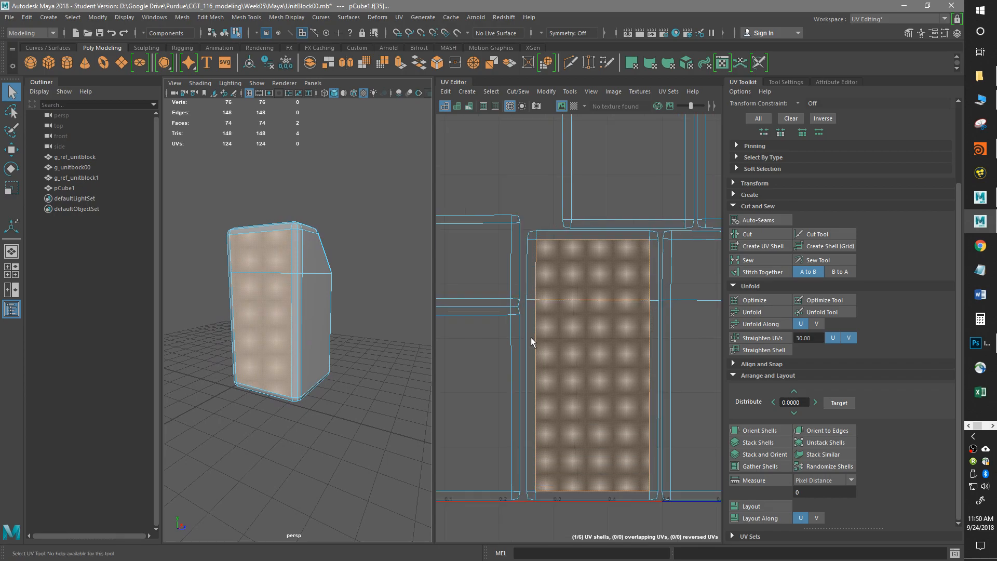
pyautogui.moveTo(329, 352)
pyautogui.keyDown('alt'); pyautogui.mouseDown()
pyautogui.moveTo(340, 379)
pyautogui.moveTo(321, 356)
pyautogui.mouseUp(); pyautogui.keyUp('alt')
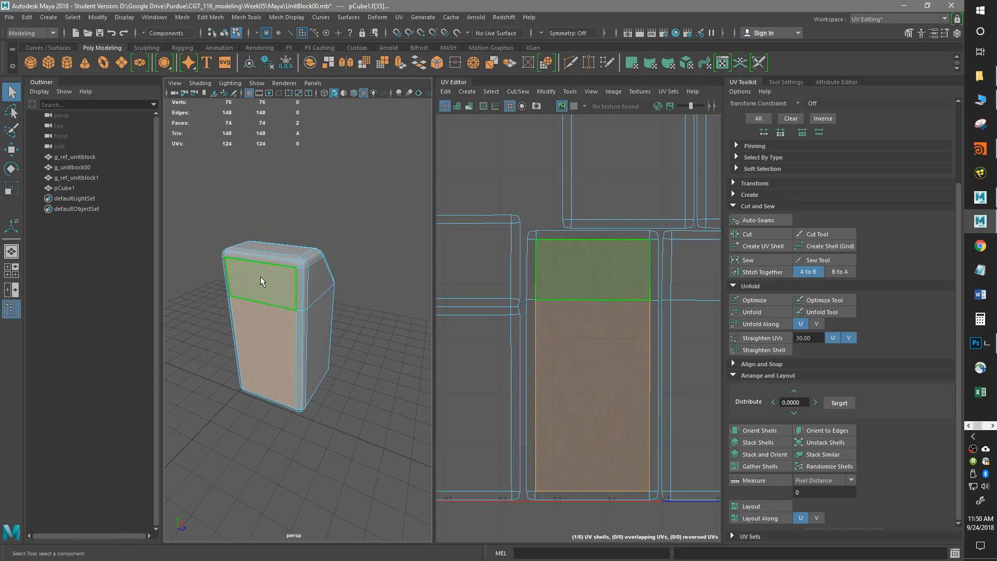
# Step: Select the vertical corner seam edges between the straight side and the neighbouring profile side, and stitch their two UV shells together
pyautogui.keyDown('alt'); pyautogui.moveTo(342, 377); pyautogui.dragTo(359, 366); pyautogui.keyUp('alt')
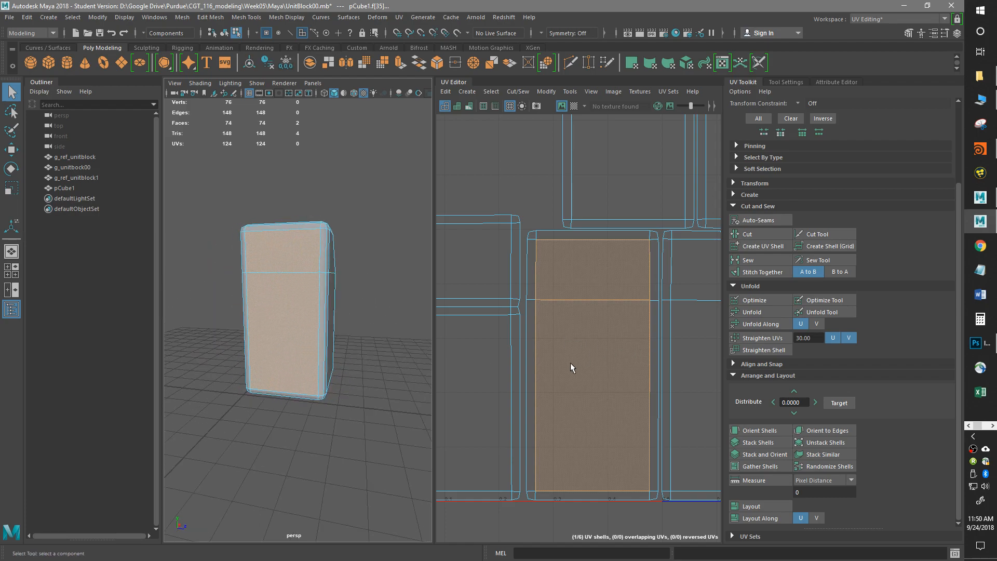
pyautogui.moveTo(549, 280); pyautogui.dragTo(547, 252, button='right')
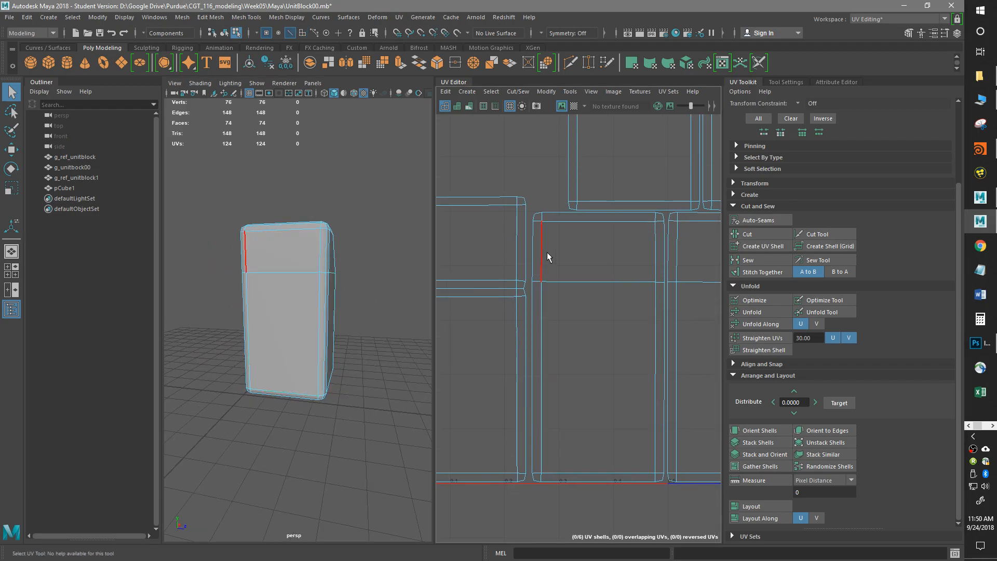
pyautogui.doubleClick(531, 235)
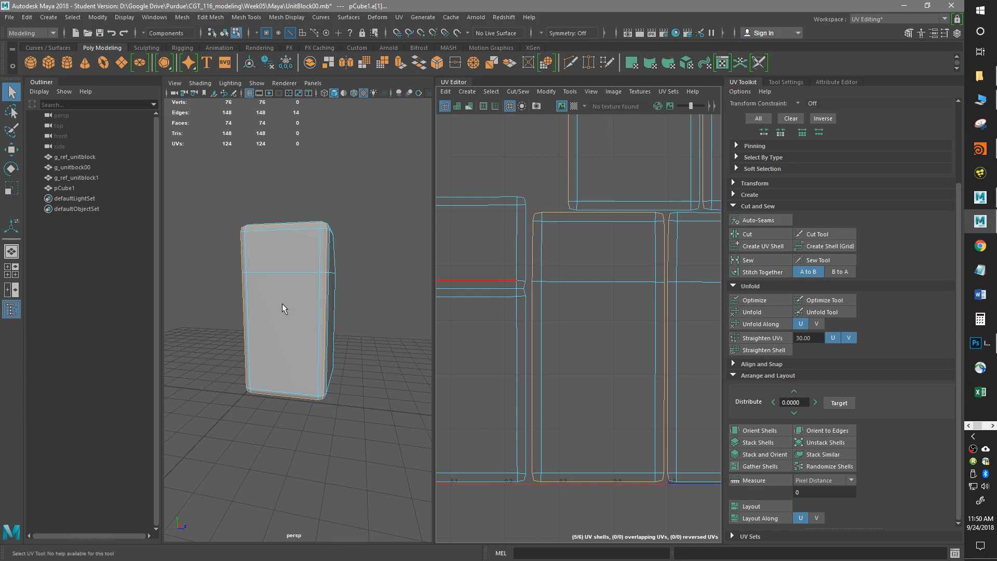
pyautogui.scroll(5, 301, 233)
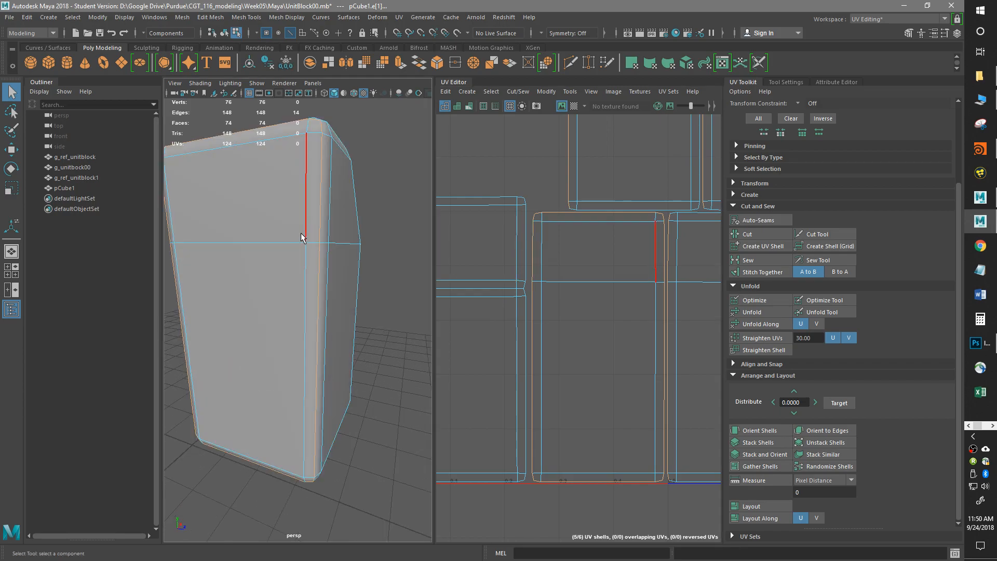
pyautogui.click(320, 129)
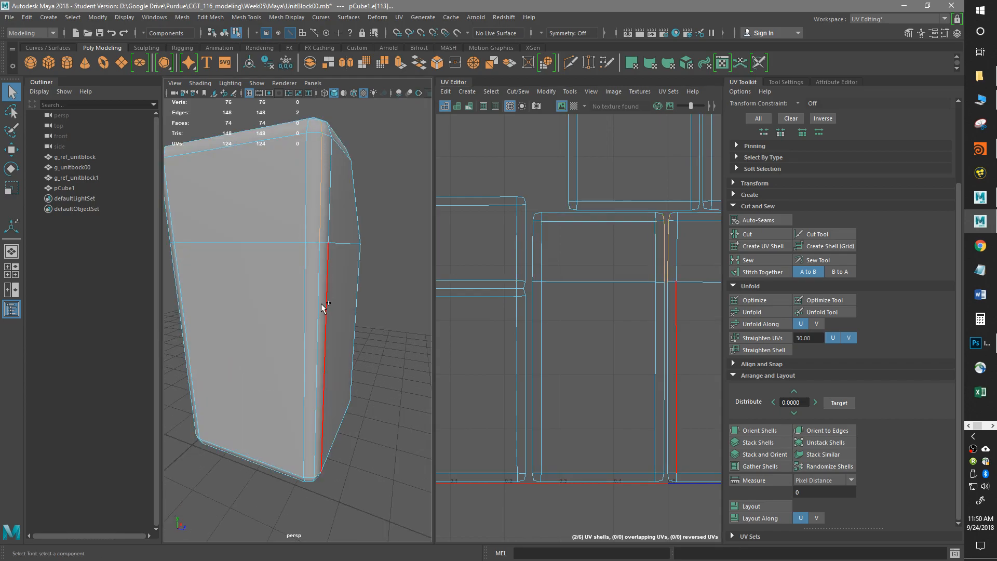
pyautogui.keyDown('shift'); pyautogui.click(317, 338); pyautogui.keyUp('shift')
pyautogui.keyDown('alt'); pyautogui.moveTo(316, 419); pyautogui.dragTo(306, 394); pyautogui.keyUp('alt')
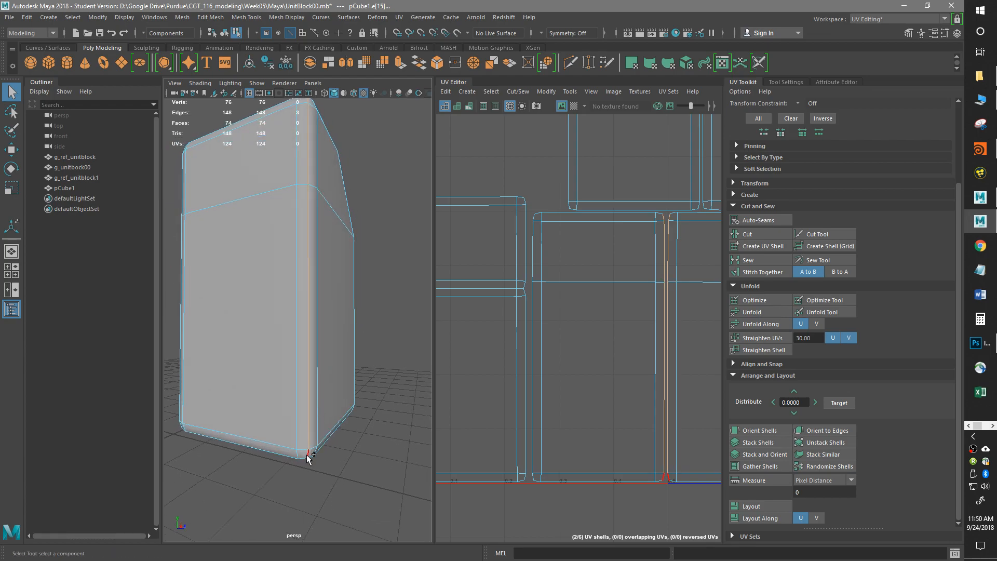
pyautogui.scroll(-4, 363, 389)
pyautogui.keyDown('alt'); pyautogui.moveTo(678, 205); pyautogui.dragTo(569, 203, button='middle'); pyautogui.keyUp('alt')
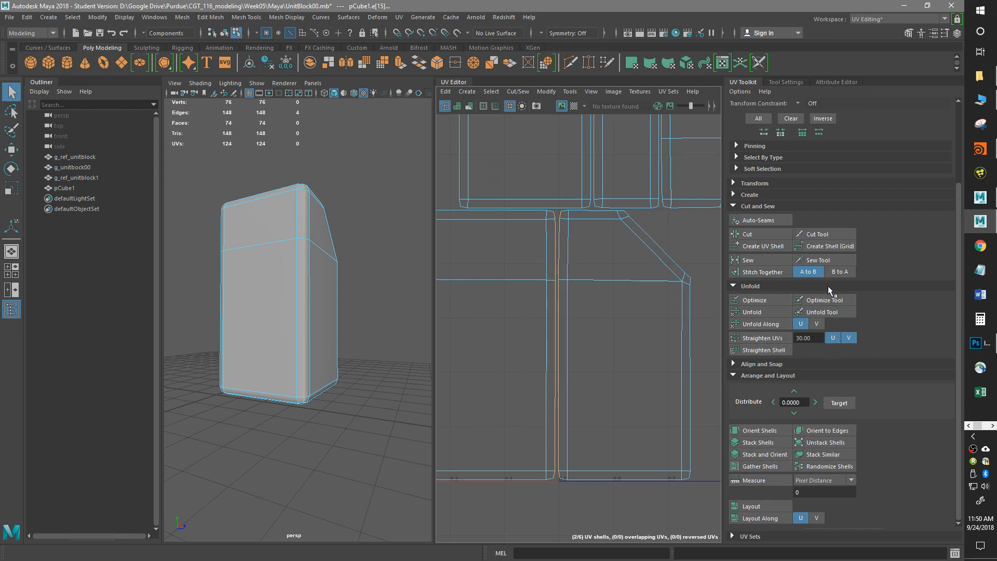
pyautogui.click(757, 271)
pyautogui.keyDown('alt'); pyautogui.moveTo(479, 398); pyautogui.dragTo(573, 404, button='middle'); pyautogui.keyUp('alt')
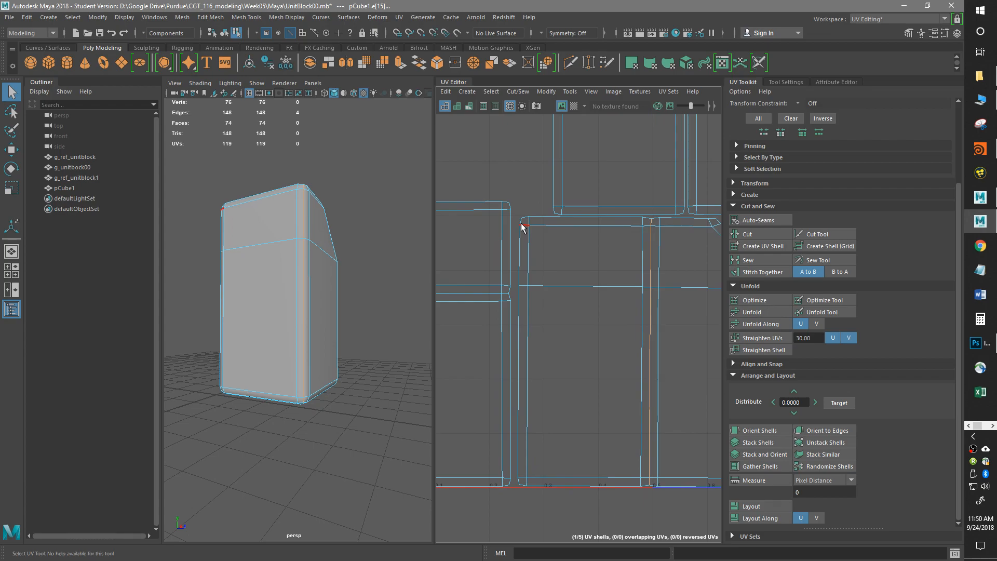
# Step: Undo the stitch, try Sew on the same seam edges, and stitch the shells together again
pyautogui.hotkey('ctrl', 'z')
pyautogui.click(757, 261)
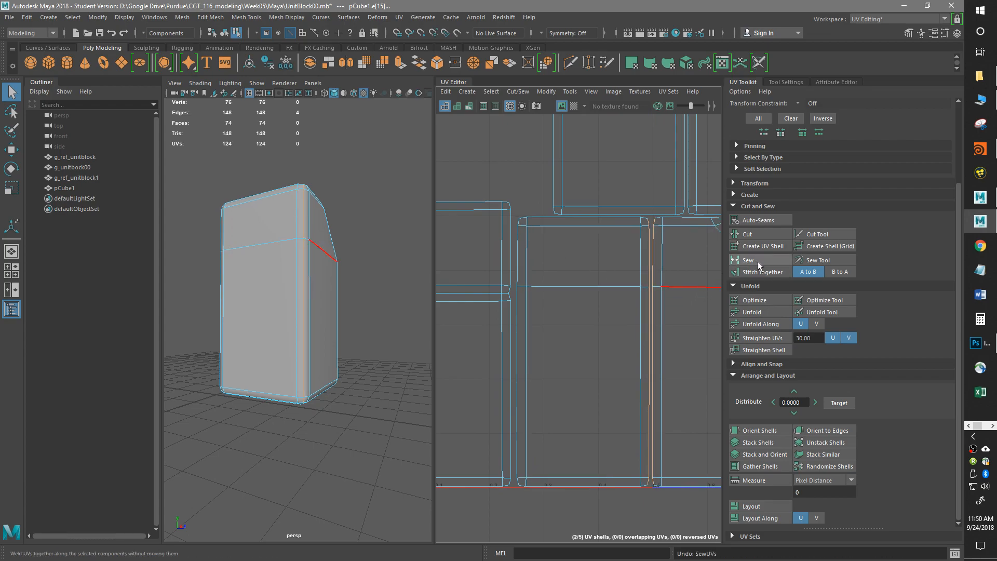
pyautogui.click(758, 272)
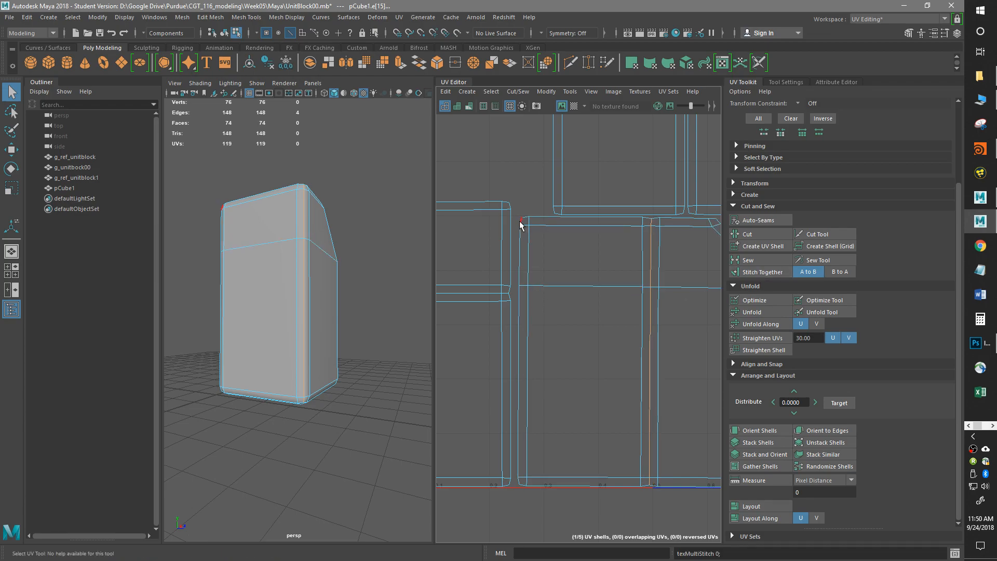
# Step: Select the four seam edges along the straight side shell's opposite border, try Sew, and undo it to stitch the other profile shell there instead
pyautogui.keyDown('shift'); pyautogui.click(521, 247); pyautogui.keyUp('shift')
pyautogui.keyDown('shift'); pyautogui.click(518, 321); pyautogui.keyUp('shift')
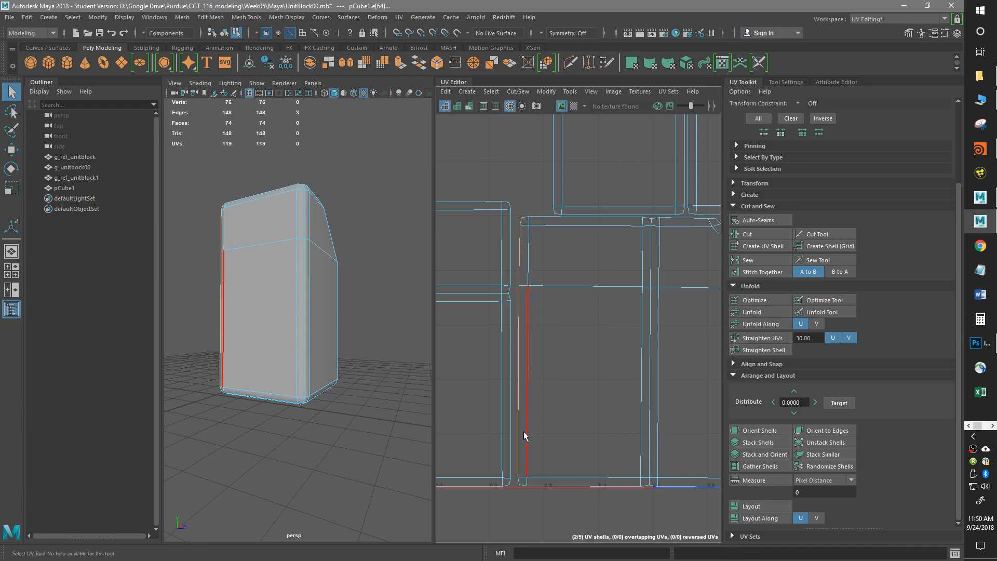
pyautogui.keyDown('shift'); pyautogui.click(518, 479); pyautogui.keyUp('shift')
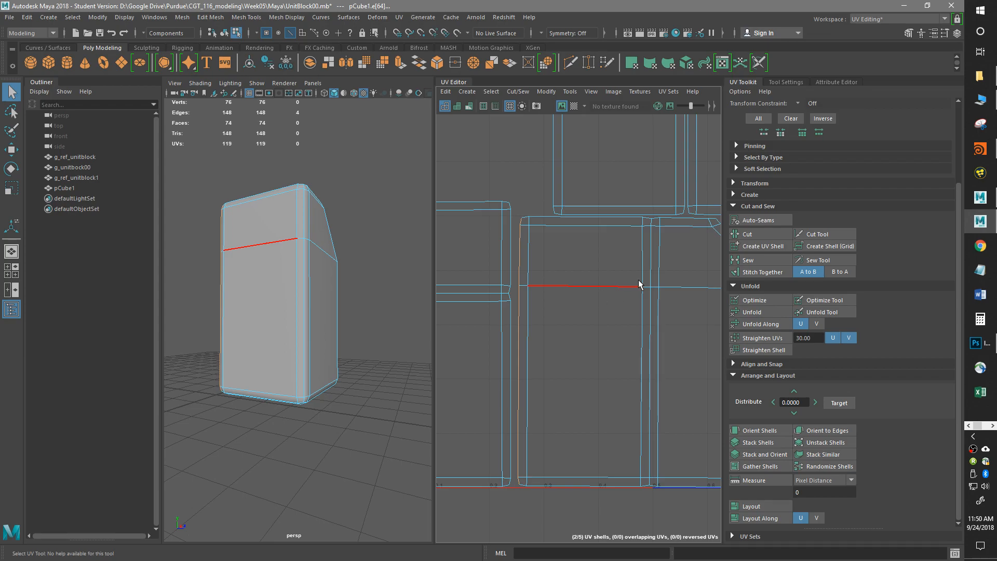
pyautogui.click(756, 260)
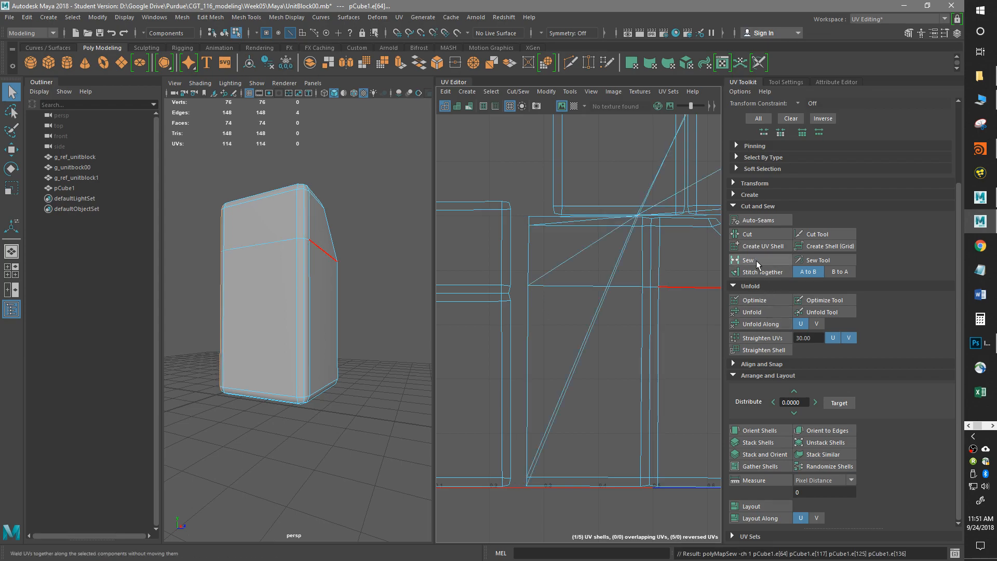
pyautogui.hotkey('ctrl', 'z')
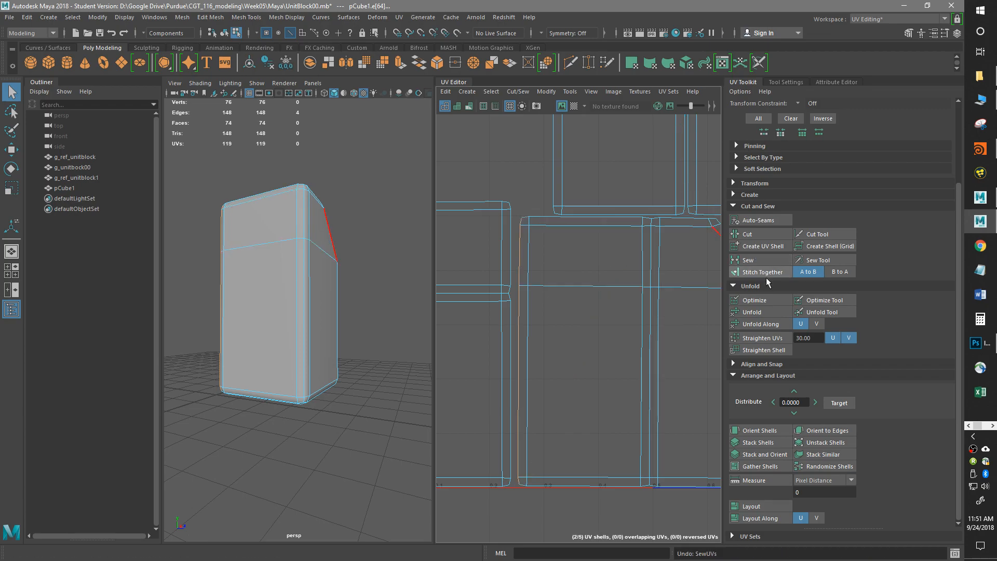
pyautogui.click(763, 272)
pyautogui.scroll(-2, 575, 297)
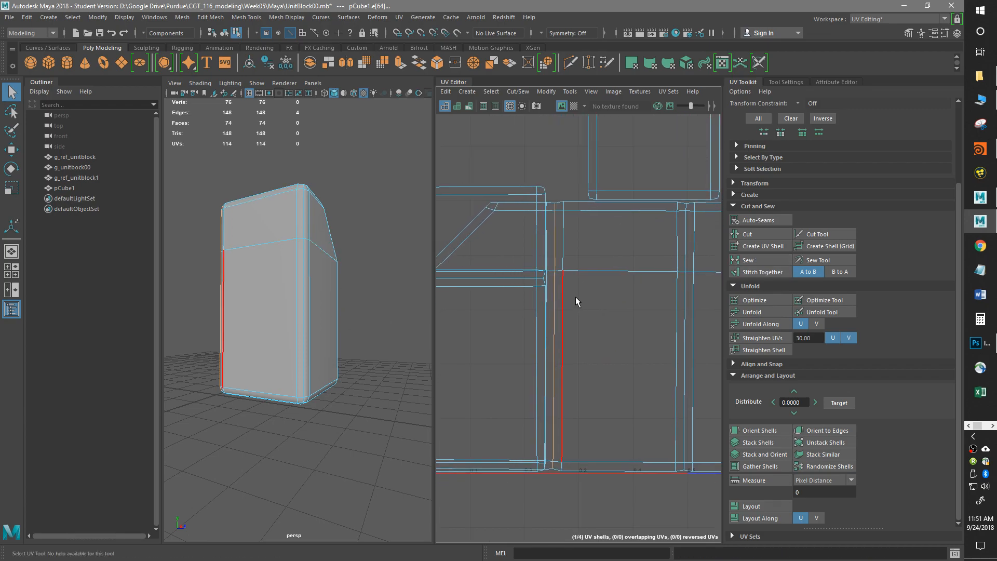
pyautogui.scroll(-1, 599, 289)
pyautogui.scroll(-1, 575, 318)
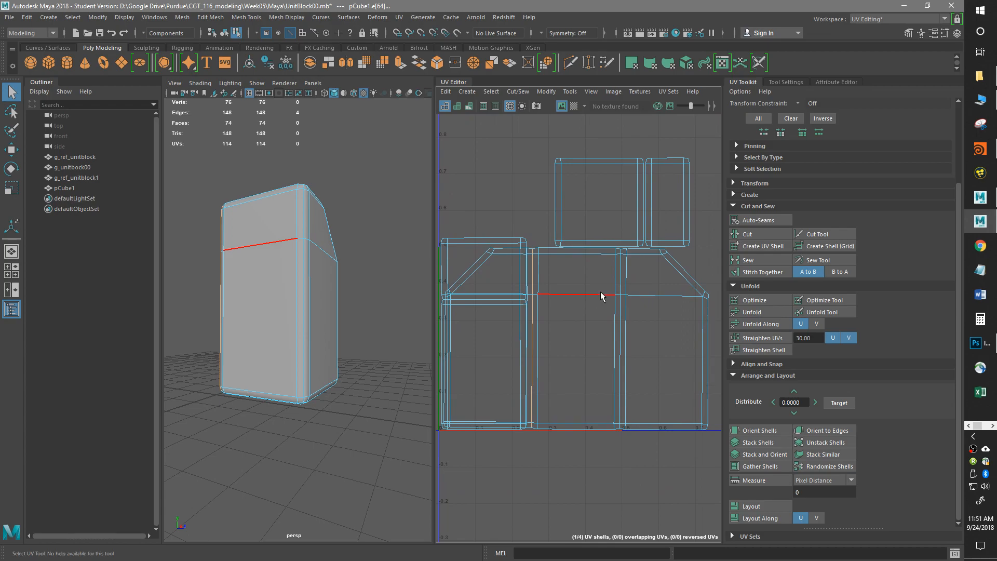
# Step: Select the seam edges along the outer vertical border of a profile shell and stitch the chamfered side's shell to it
pyautogui.scroll(4, 600, 291)
pyautogui.click(579, 315)
pyautogui.keyDown('shift'); pyautogui.click(576, 487); pyautogui.keyUp('shift')
pyautogui.keyDown('alt'); pyautogui.moveTo(255, 397); pyautogui.dragTo(391, 369); pyautogui.keyUp('alt')
pyautogui.keyDown('alt'); pyautogui.moveTo(225, 404); pyautogui.dragTo(278, 399); pyautogui.keyUp('alt')
pyautogui.keyDown('alt'); pyautogui.moveTo(591, 359); pyautogui.dragTo(630, 344, button='middle'); pyautogui.keyUp('alt')
pyautogui.scroll(-5, 623, 340)
pyautogui.scroll(4, 515, 328)
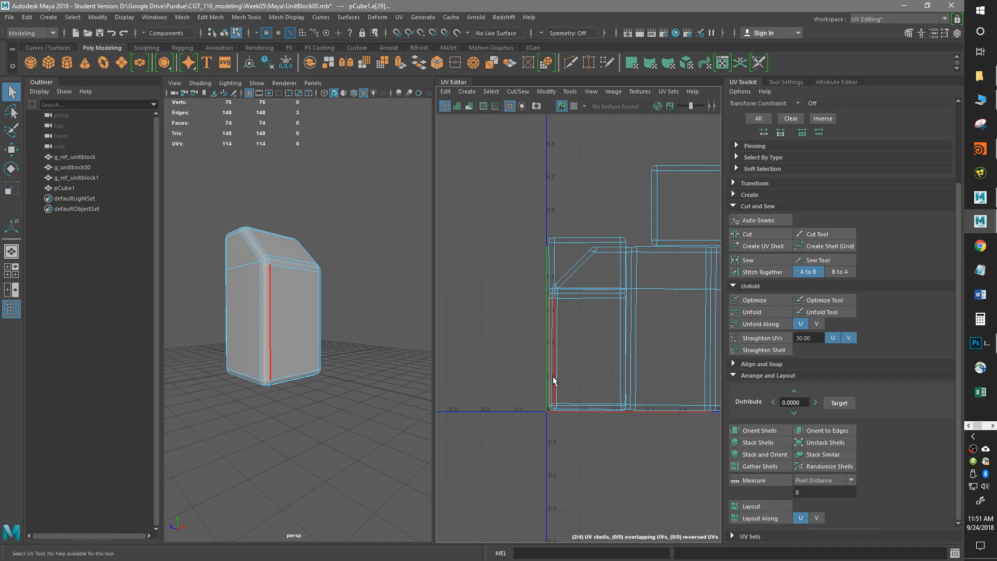
pyautogui.scroll(7, 554, 294)
pyautogui.scroll(-4, 542, 415)
pyautogui.scroll(-4, 596, 388)
pyautogui.keyDown('alt'); pyautogui.moveTo(615, 394); pyautogui.dragTo(475, 348, button='middle'); pyautogui.keyUp('alt')
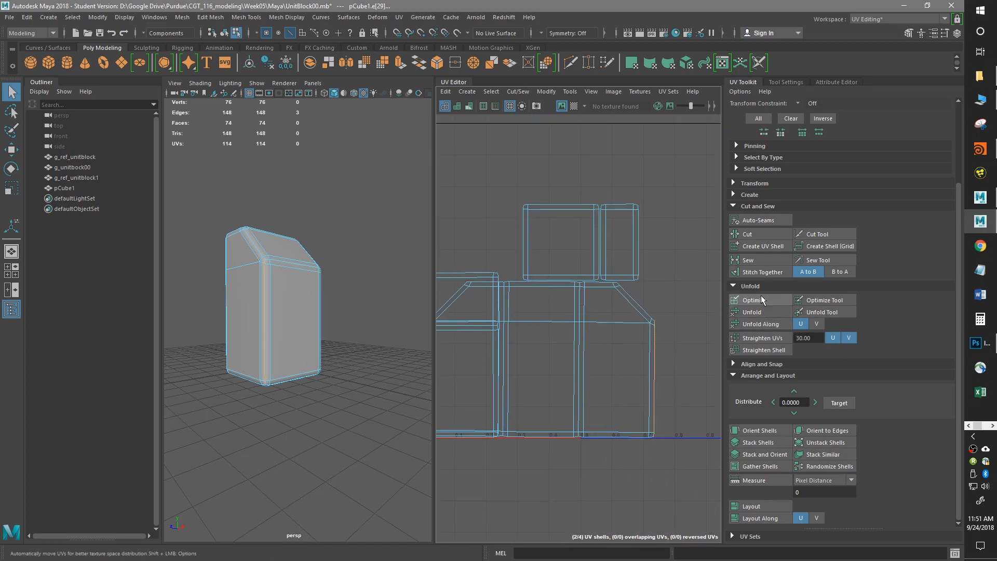
pyautogui.click(761, 270)
# Step: Try to stitch the outer vertical border edges at the open ends of the joined UV strip
pyautogui.keyDown('alt'); pyautogui.moveTo(591, 370); pyautogui.dragTo(677, 361, button='middle'); pyautogui.keyUp('alt')
pyautogui.scroll(3, 498, 385)
pyautogui.click(524, 324)
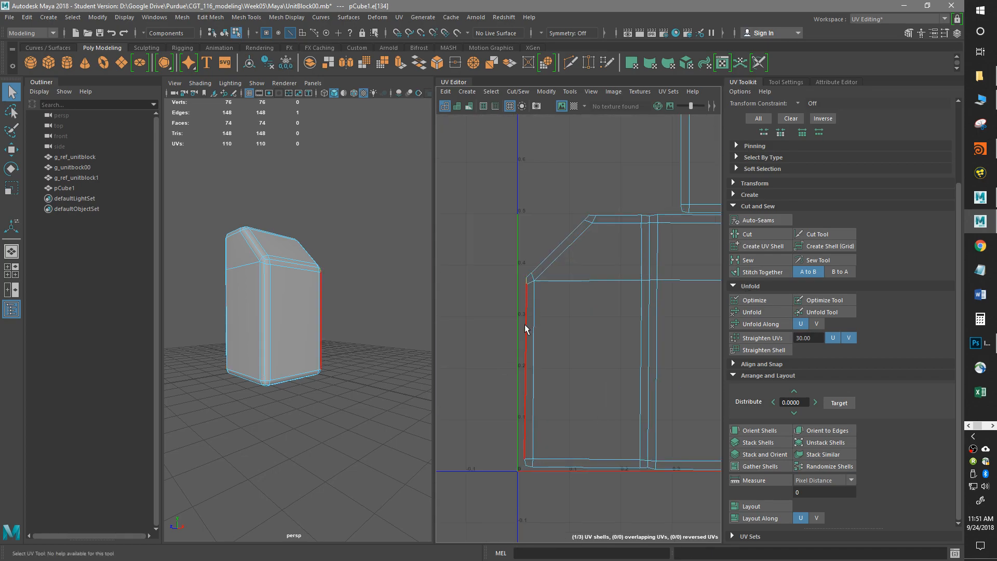
pyautogui.click(525, 460)
pyautogui.keyDown('alt'); pyautogui.moveTo(433, 435); pyautogui.dragTo(376, 413, button='middle'); pyautogui.keyUp('alt')
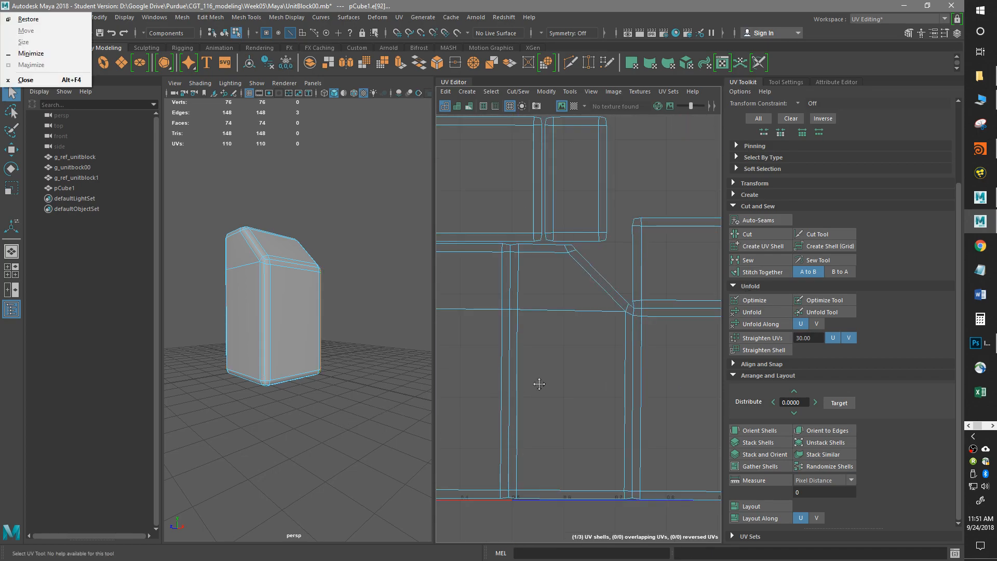
pyautogui.keyDown('alt'); pyautogui.moveTo(639, 380); pyautogui.dragTo(468, 353, button='middle'); pyautogui.keyUp('alt')
pyautogui.scroll(-3, 547, 337)
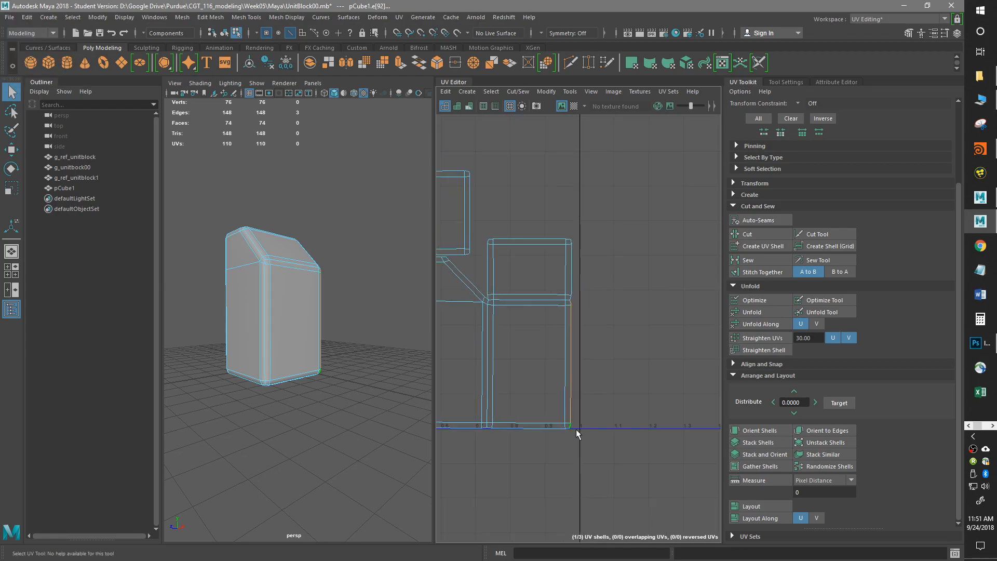
pyautogui.scroll(-3, 558, 356)
pyautogui.keyDown('alt'); pyautogui.moveTo(596, 312); pyautogui.dragTo(634, 321, button='middle'); pyautogui.keyUp('alt')
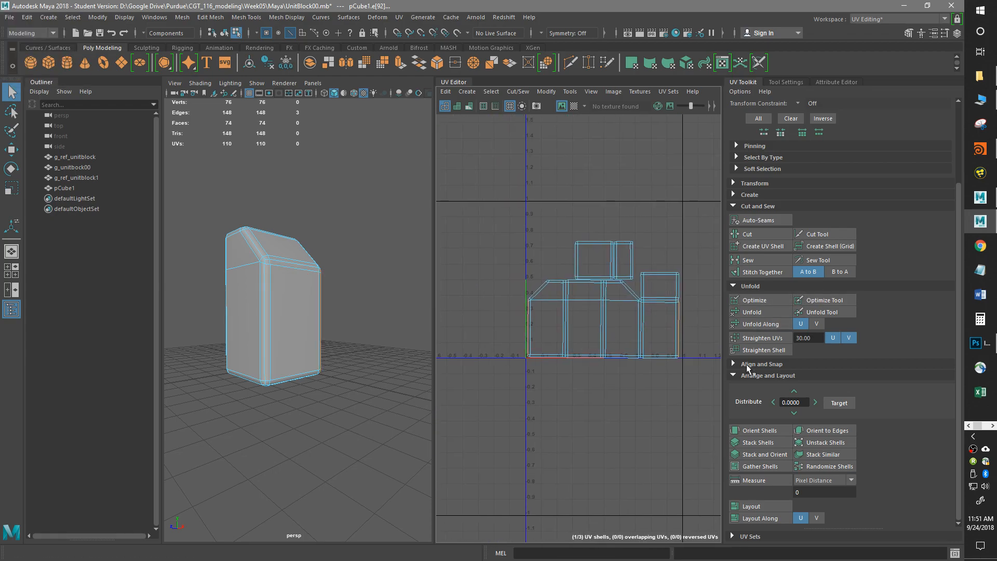
pyautogui.click(761, 272)
pyautogui.click(606, 328)
pyautogui.hotkey('ctrl', 'z')
pyautogui.hotkey('ctrl', 'z')
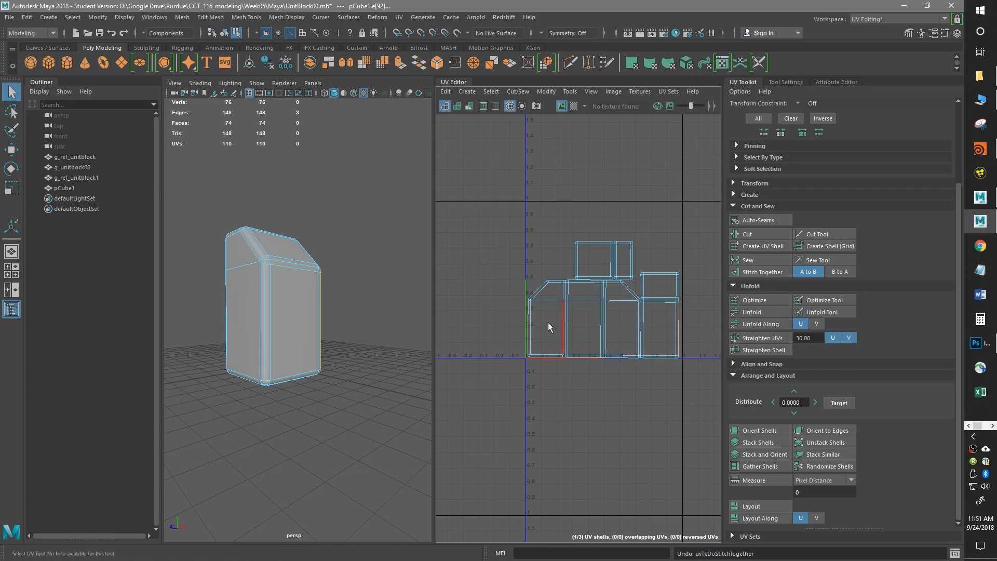
# Step: Select the upper border edges of the straight side, including its corner bevels, and stitch the block's top shell to them
pyautogui.scroll(3, 512, 358)
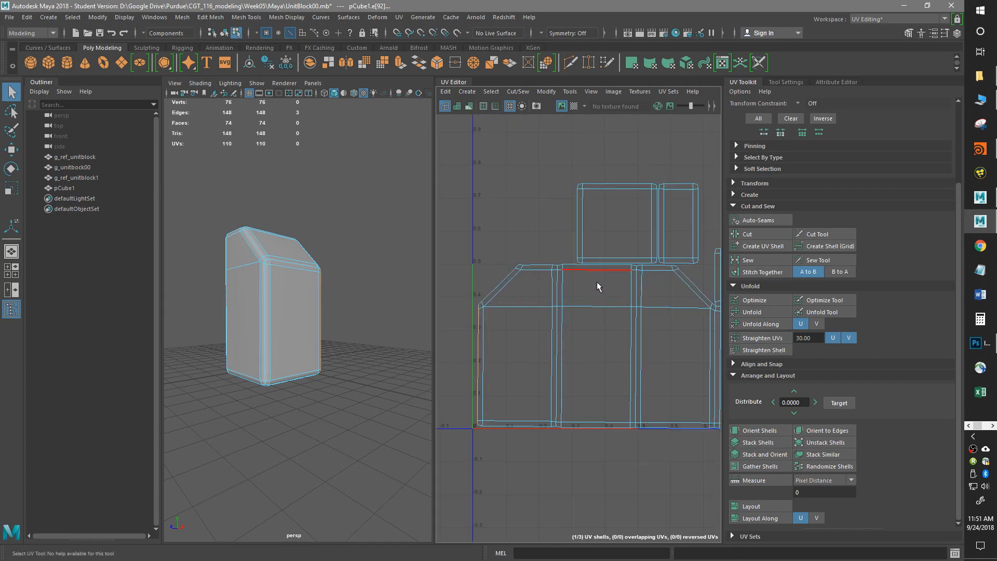
pyautogui.keyDown('alt'); pyautogui.moveTo(598, 288); pyautogui.dragTo(534, 345, button='middle'); pyautogui.keyUp('alt')
pyautogui.click(545, 344)
pyautogui.keyDown('alt'); pyautogui.moveTo(296, 216); pyautogui.dragTo(363, 251); pyautogui.keyUp('alt')
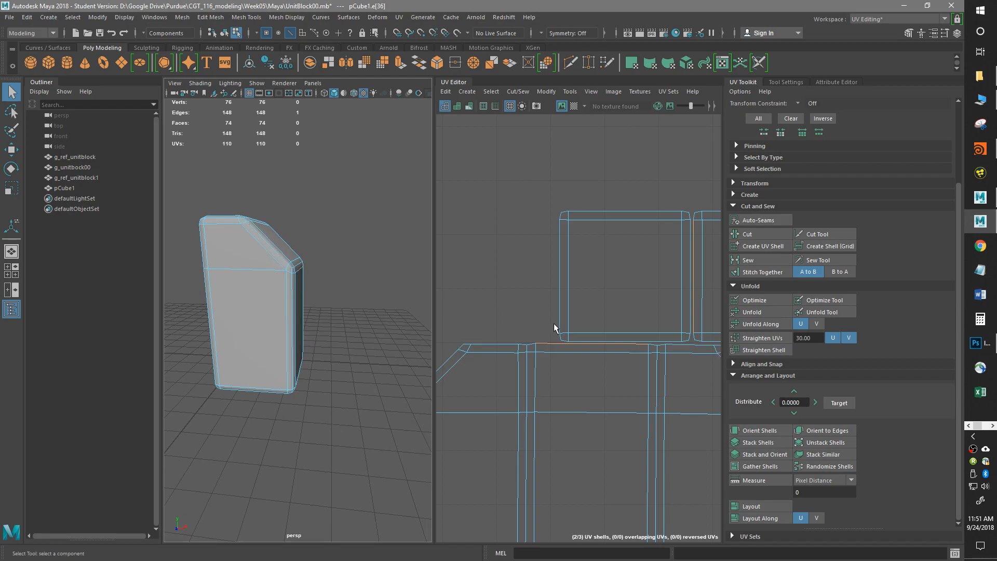
pyautogui.keyDown('alt'); pyautogui.moveTo(568, 394); pyautogui.dragTo(563, 260, button='middle'); pyautogui.keyUp('alt')
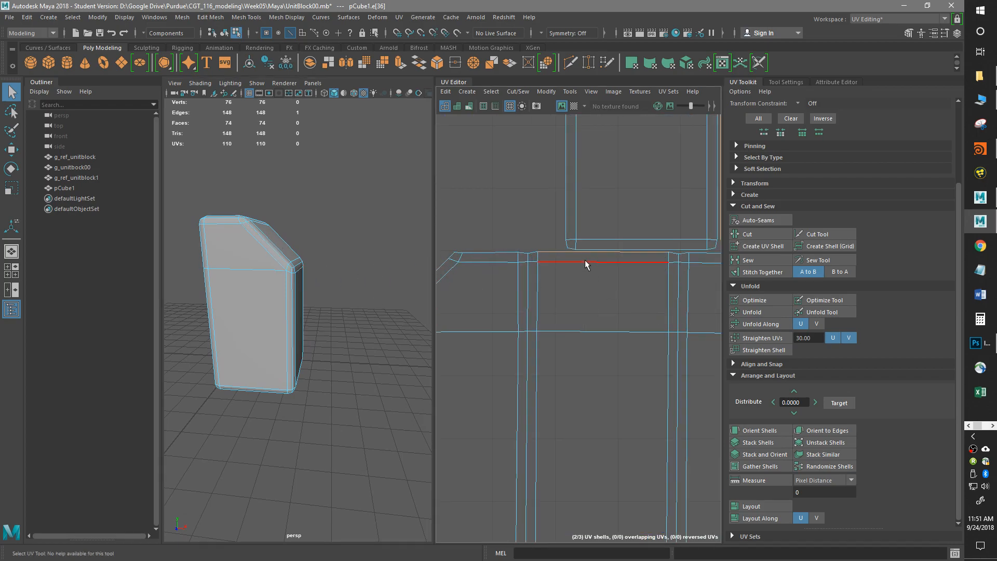
pyautogui.doubleClick(533, 254)
pyautogui.keyDown('alt'); pyautogui.moveTo(379, 310); pyautogui.dragTo(349, 352); pyautogui.keyUp('alt')
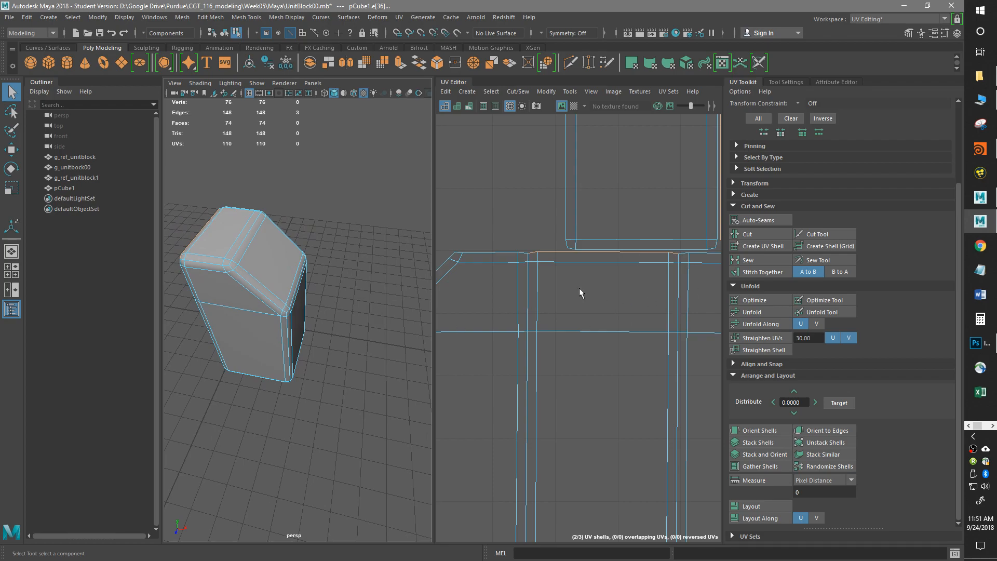
pyautogui.scroll(-2, 584, 366)
pyautogui.scroll(2, 583, 366)
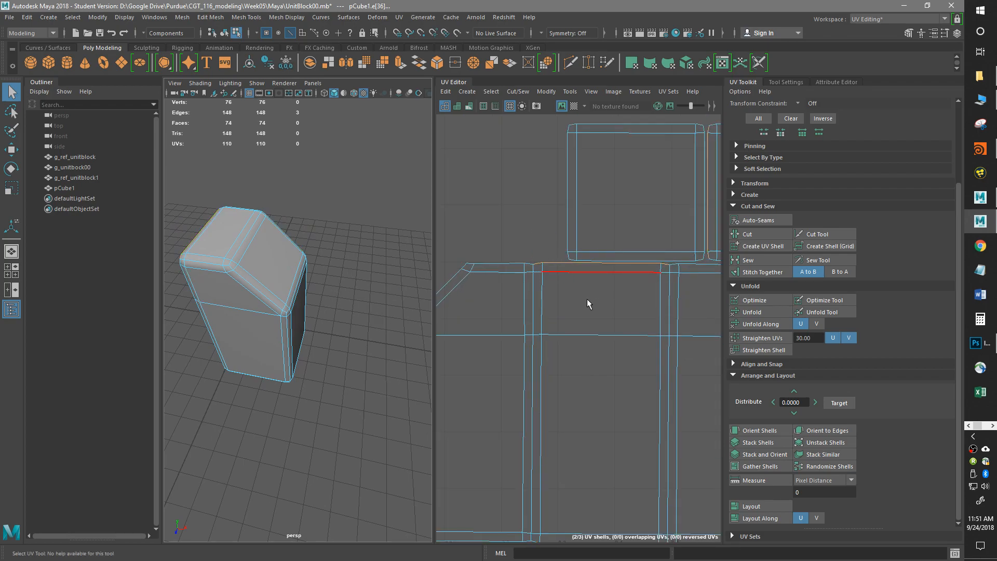
pyautogui.keyDown('alt'); pyautogui.moveTo(340, 313); pyautogui.dragTo(197, 299); pyautogui.keyUp('alt')
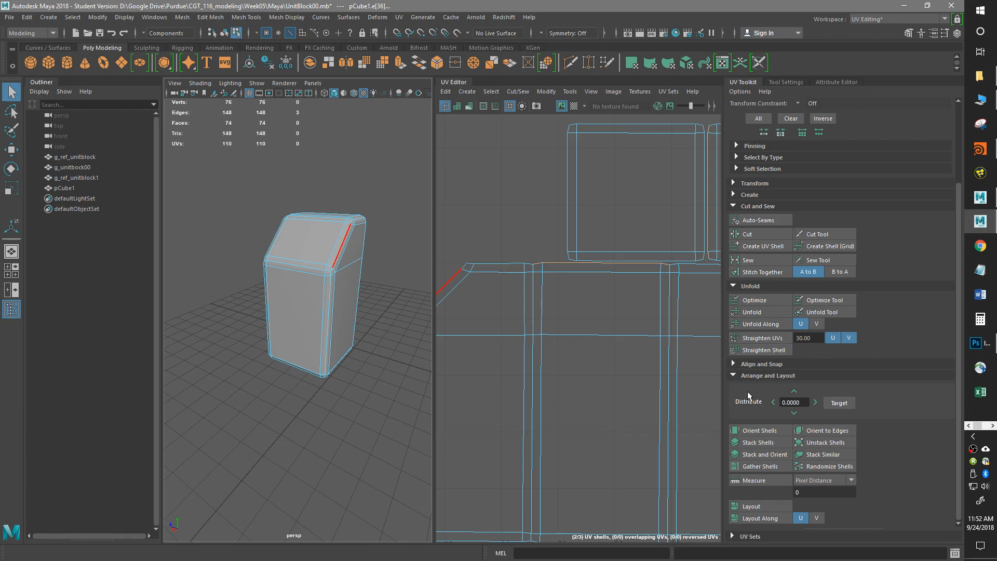
pyautogui.click(758, 271)
# Step: Select the lower border edges of the straight side, including its corner bevels, and stitch the block's bottom shell to them
pyautogui.keyDown('alt'); pyautogui.moveTo(643, 398); pyautogui.dragTo(631, 216, button='middle'); pyautogui.keyUp('alt')
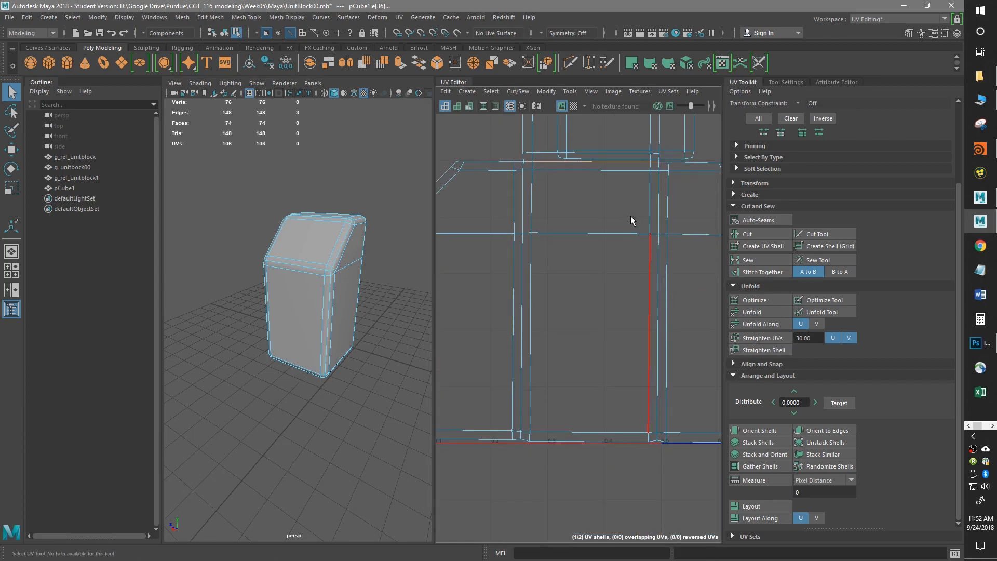
pyautogui.keyDown('alt'); pyautogui.moveTo(363, 386); pyautogui.dragTo(347, 329); pyautogui.keyUp('alt')
pyautogui.keyDown('alt'); pyautogui.moveTo(628, 135); pyautogui.dragTo(647, 258, button='middle'); pyautogui.keyUp('alt')
pyautogui.keyDown('alt'); pyautogui.moveTo(333, 395); pyautogui.dragTo(283, 451); pyautogui.keyUp('alt')
pyautogui.keyDown('alt'); pyautogui.moveTo(556, 463); pyautogui.dragTo(595, 439, button='middle'); pyautogui.keyUp('alt')
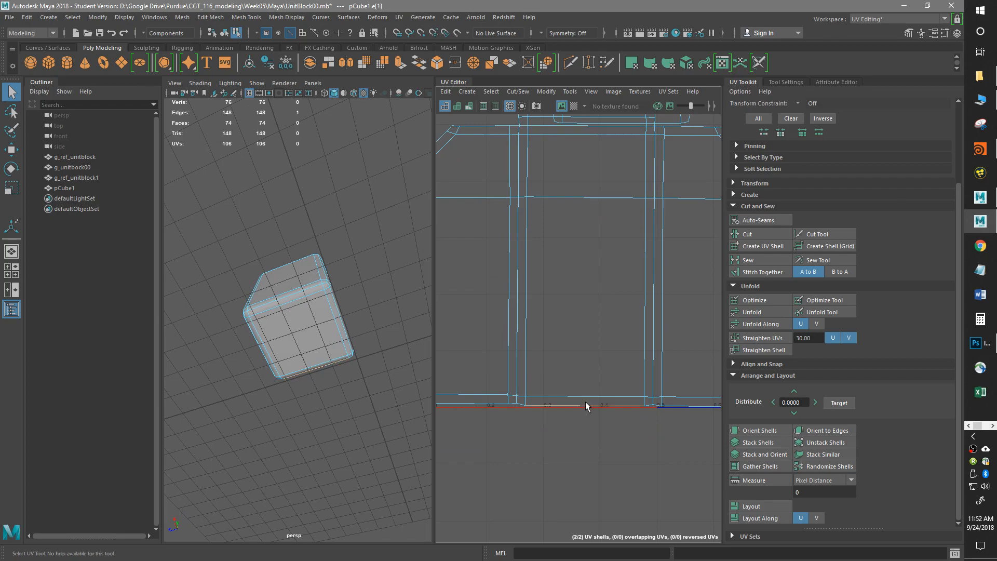
pyautogui.keyDown('shift'); pyautogui.click(650, 403); pyautogui.keyUp('shift')
pyautogui.click(762, 273)
# Step: Select the entire joined UV shell as faces and orient it parallel to the U and V axes
pyautogui.scroll(-3, 668, 334)
pyautogui.keyDown('alt'); pyautogui.moveTo(668, 334); pyautogui.dragTo(665, 338, button='middle'); pyautogui.keyUp('alt')
pyautogui.scroll(-2, 650, 352)
pyautogui.rightClick(660, 367)
pyautogui.click(659, 391)
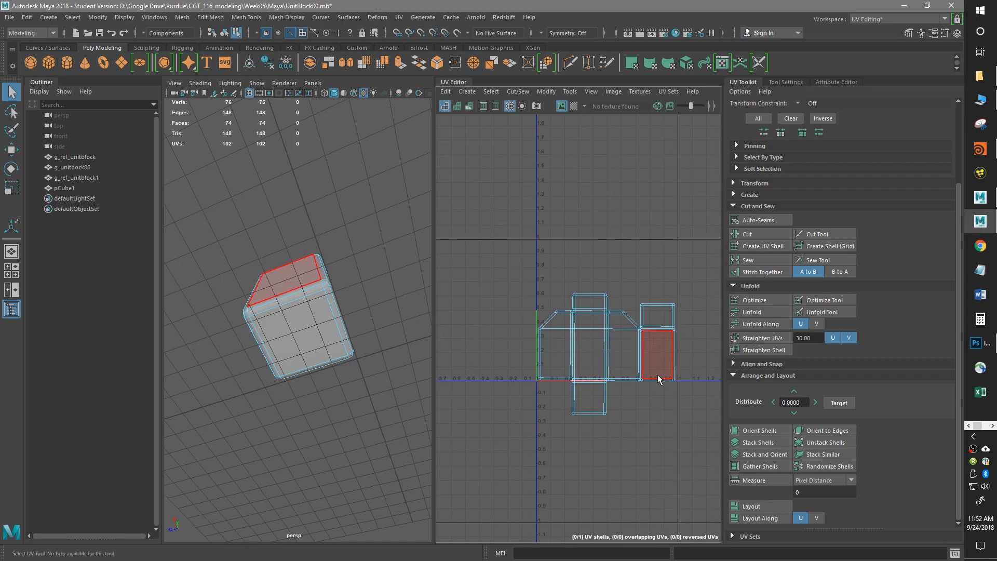
pyautogui.doubleClick(659, 371)
pyautogui.click(757, 430)
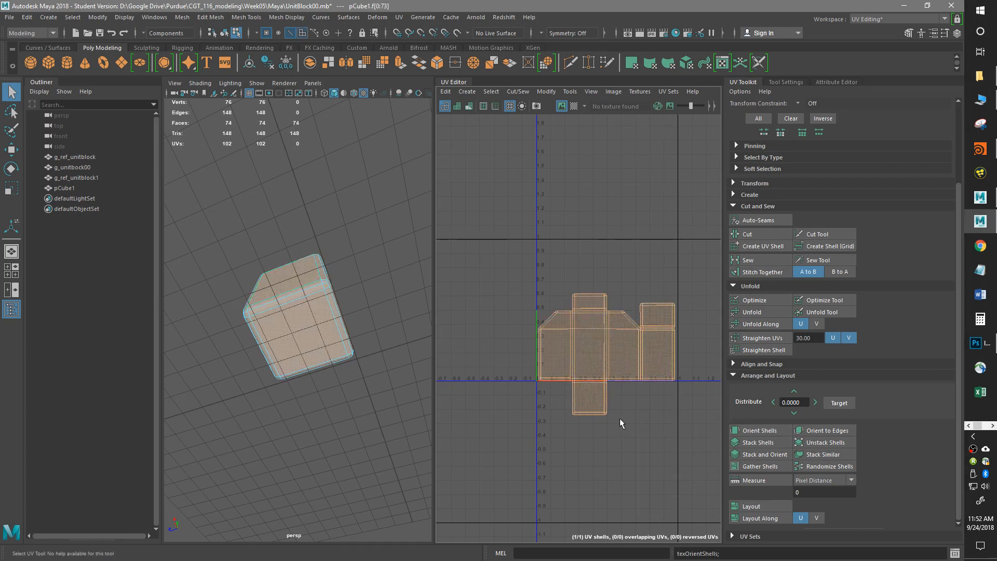
# Step: Lay out the joined UV shell so that it fits within the 0 to 1 UV space
pyautogui.click(760, 505)
pyautogui.keyDown('alt'); pyautogui.moveTo(644, 413); pyautogui.dragTo(640, 447, button='middle'); pyautogui.keyUp('alt')
pyautogui.keyDown('alt'); pyautogui.moveTo(641, 446); pyautogui.dragTo(659, 425, button='right'); pyautogui.keyUp('alt')
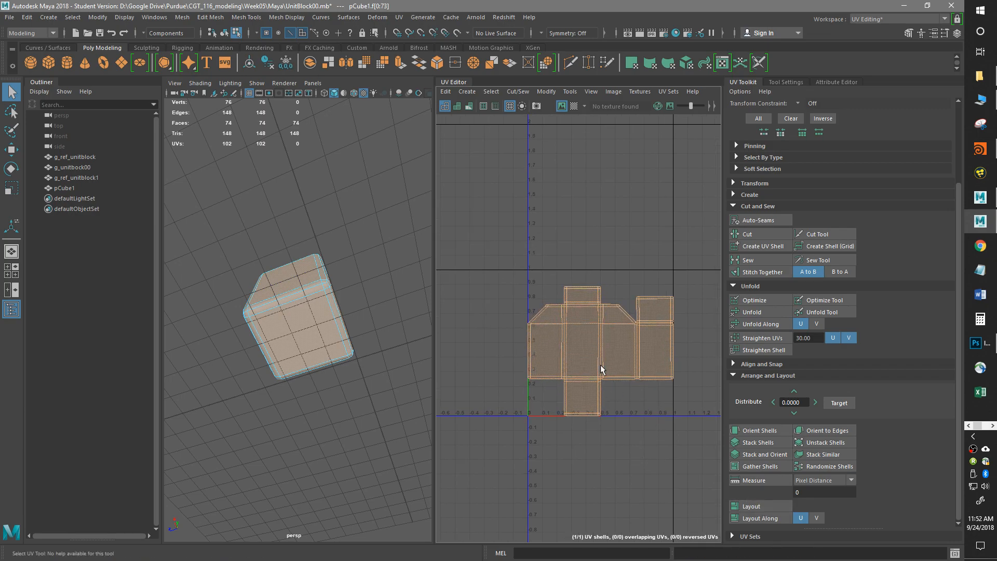
pyautogui.click(633, 360)
pyautogui.scroll(5, 631, 358)
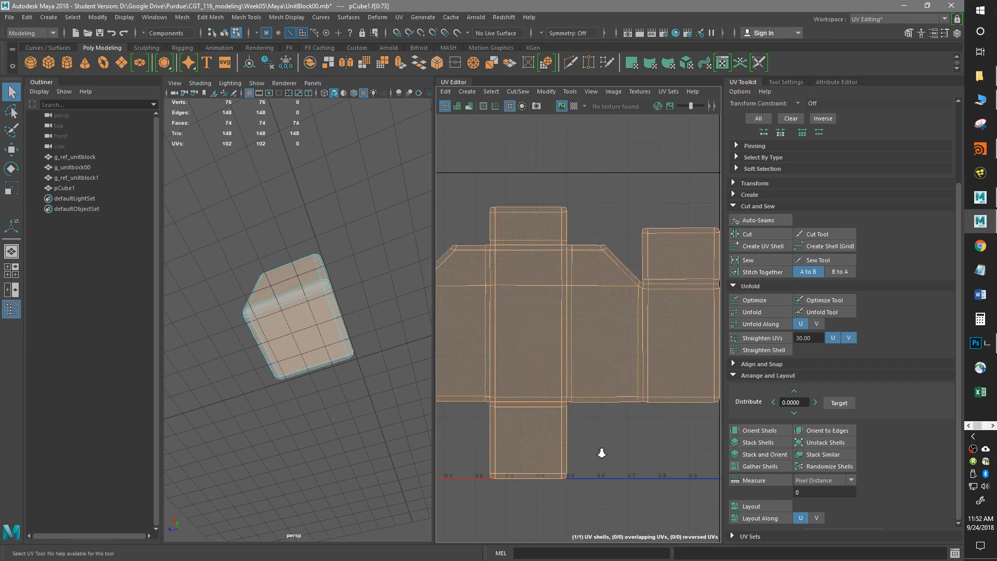
# Step: Assign the existing wood-textured lambert5 material to pCube1 as a whole object
pyautogui.scroll(-3, 601, 451)
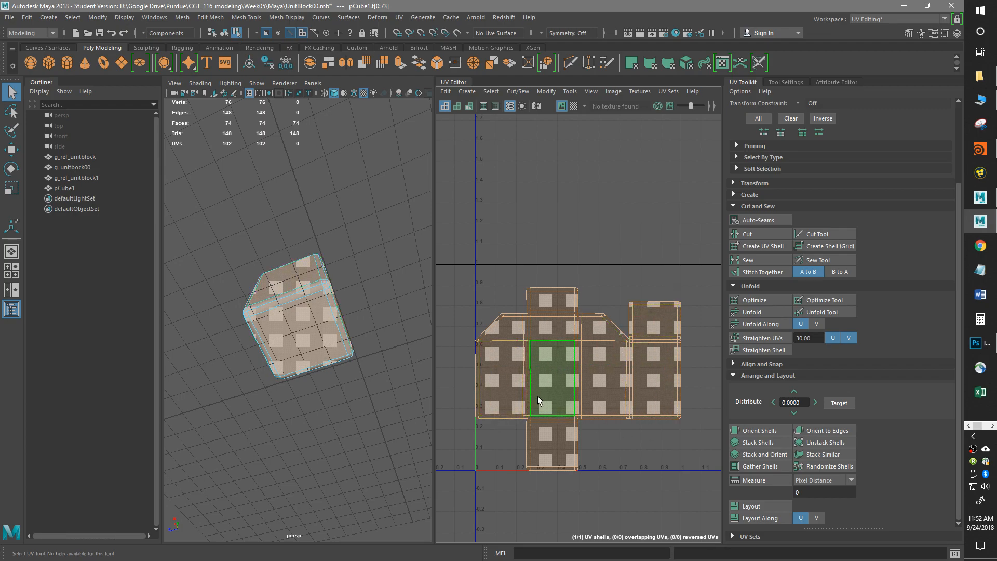
pyautogui.scroll(2, 605, 352)
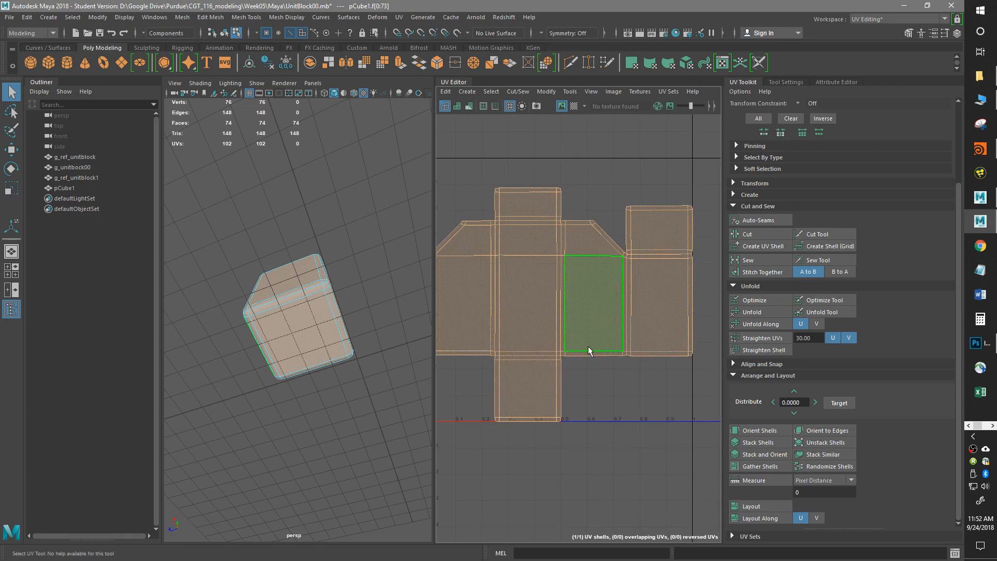
pyautogui.keyDown('alt'); pyautogui.moveTo(564, 380); pyautogui.dragTo(586, 403, button='middle'); pyautogui.keyUp('alt')
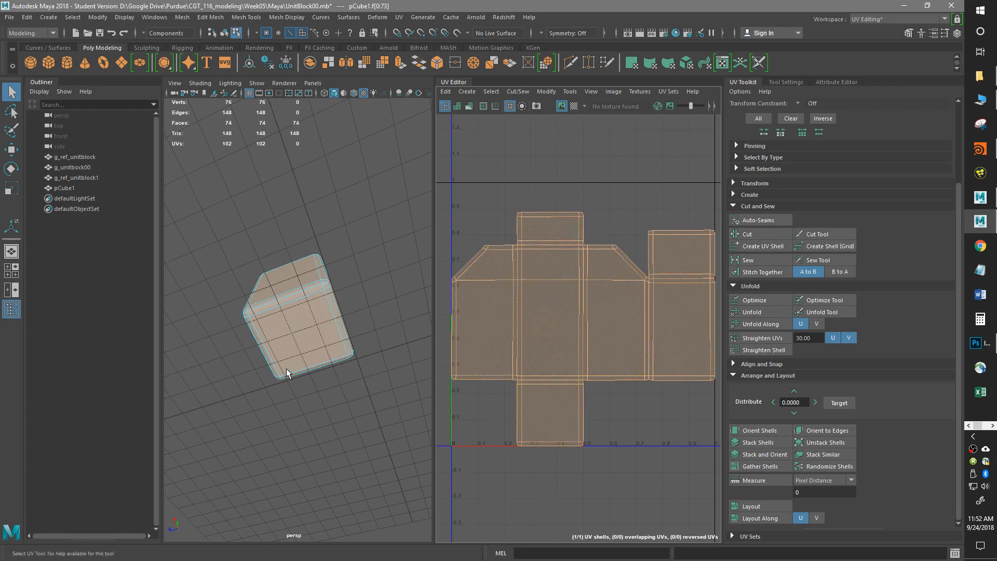
pyautogui.keyDown('alt'); pyautogui.moveTo(285, 373); pyautogui.dragTo(296, 418); pyautogui.keyUp('alt')
pyautogui.moveTo(288, 251); pyautogui.dragTo(389, 528, button='right')
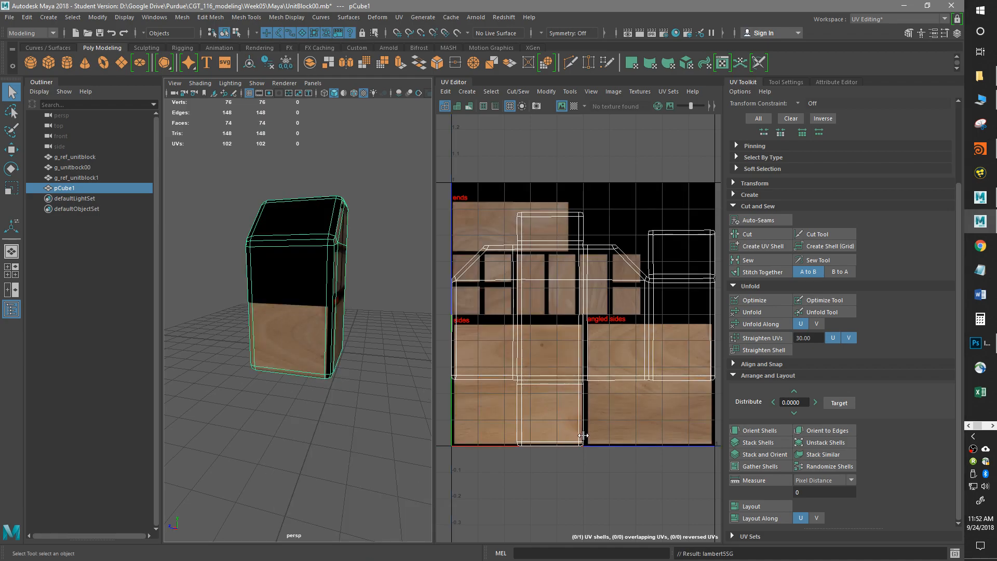
# Step: Select the horizontal edge runs joining the two narrow end flaps to the main UV shell and cut the UVs along them
pyautogui.scroll(-2, 583, 436)
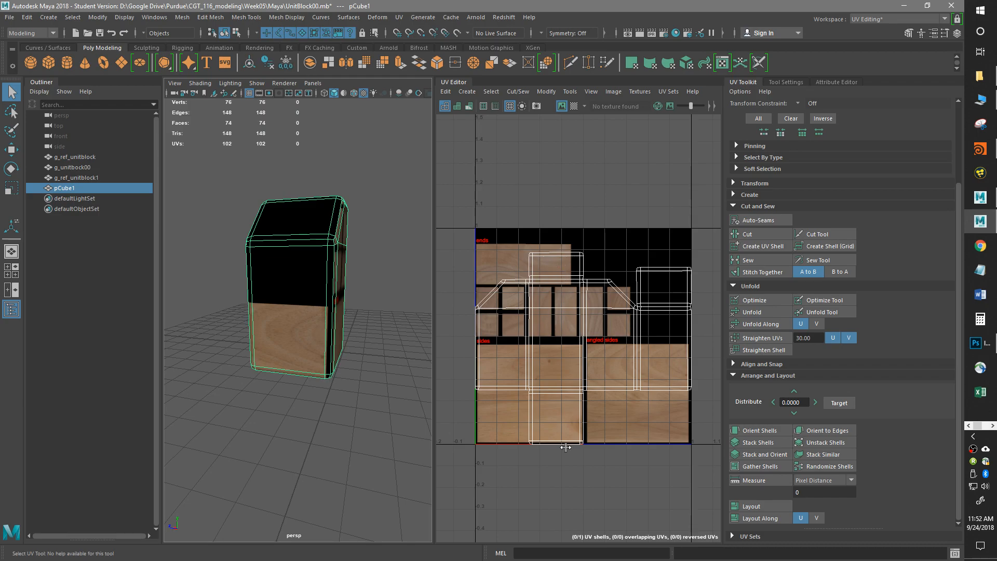
pyautogui.scroll(4, 485, 296)
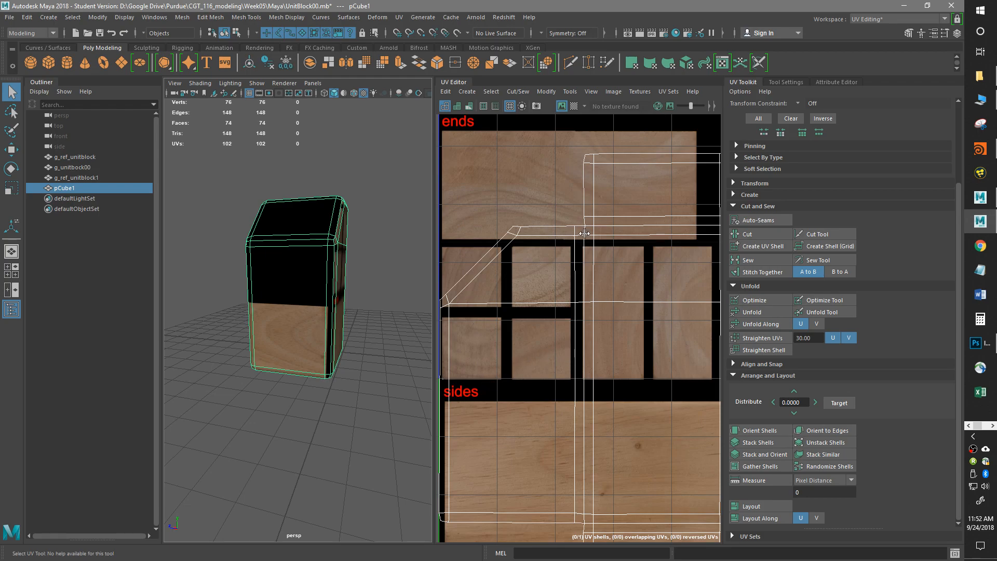
pyautogui.scroll(-2, 584, 233)
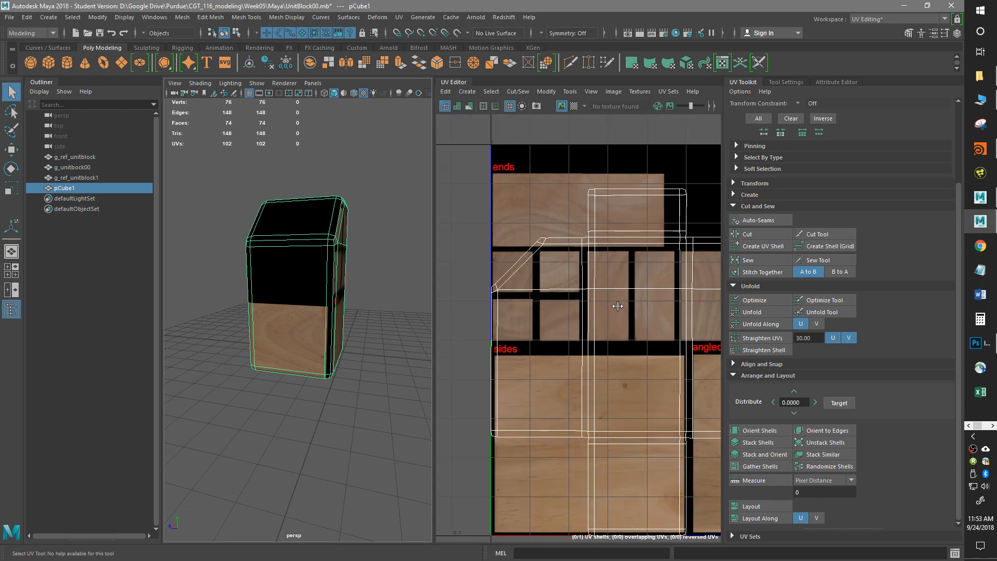
pyautogui.keyDown('alt'); pyautogui.moveTo(640, 495); pyautogui.dragTo(615, 430, button='middle'); pyautogui.keyUp('alt')
pyautogui.click(641, 404)
pyautogui.scroll(-1, 581, 410)
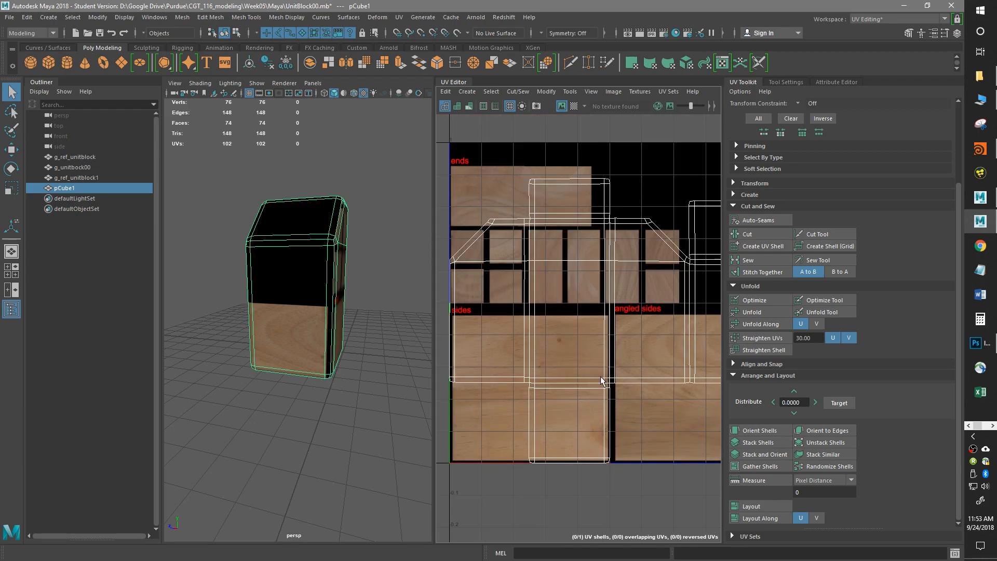
pyautogui.keyDown('alt'); pyautogui.moveTo(600, 349); pyautogui.dragTo(578, 376, button='middle'); pyautogui.keyUp('alt')
pyautogui.moveTo(580, 381); pyautogui.dragTo(578, 360, button='right')
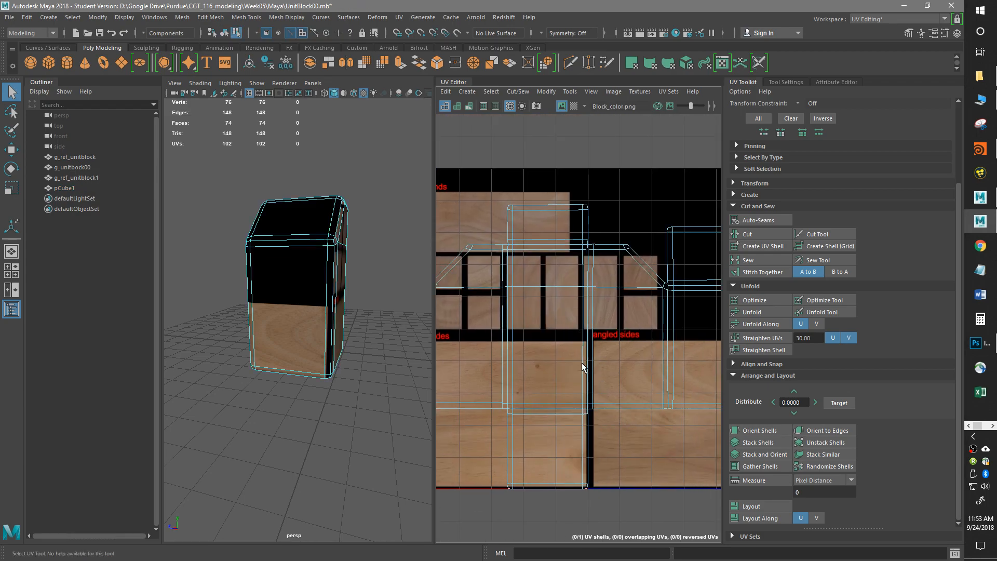
pyautogui.moveTo(536, 421); pyautogui.dragTo(542, 412, button='right')
pyautogui.click(542, 409)
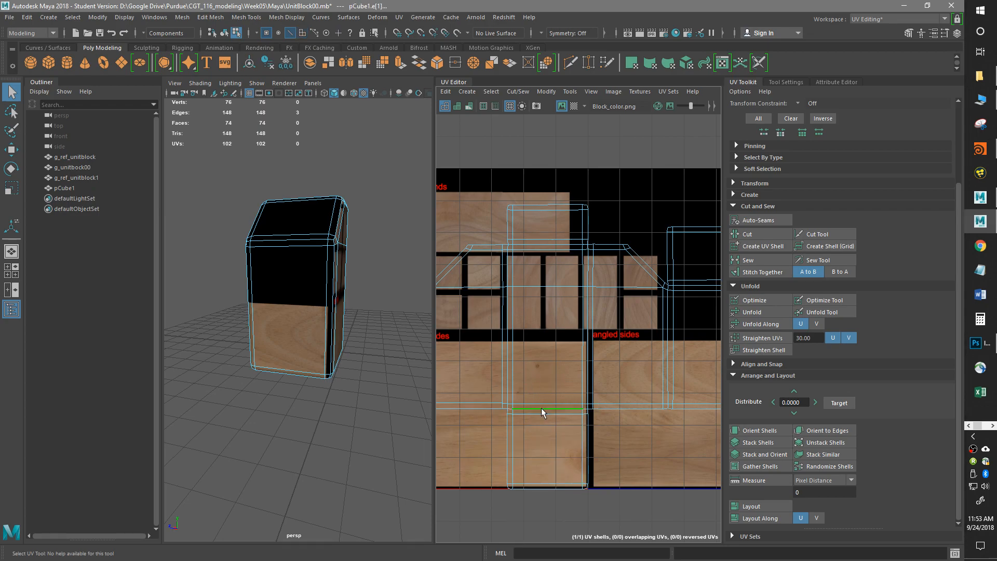
pyautogui.keyDown('shift'); pyautogui.doubleClick(534, 245); pyautogui.keyUp('shift')
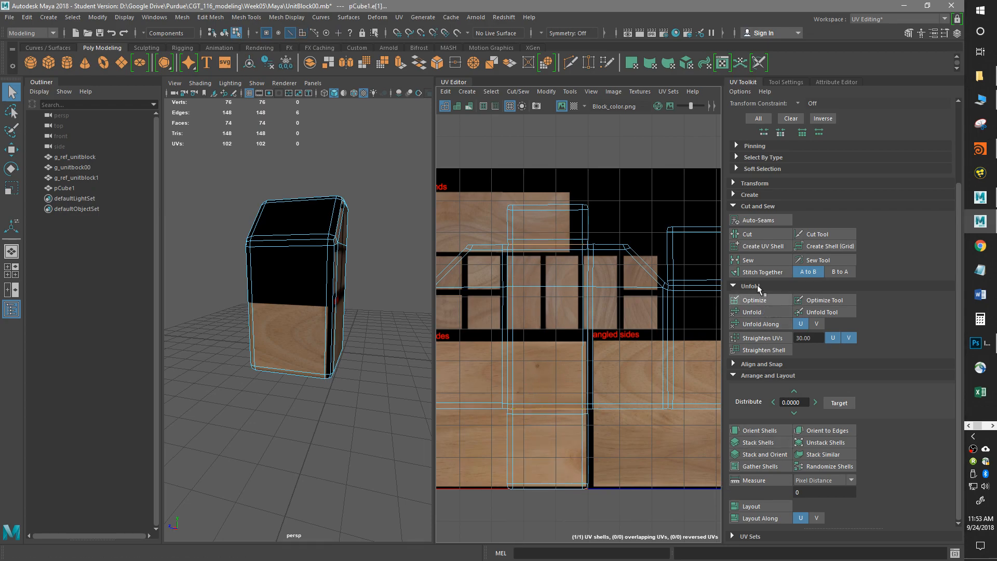
pyautogui.click(762, 236)
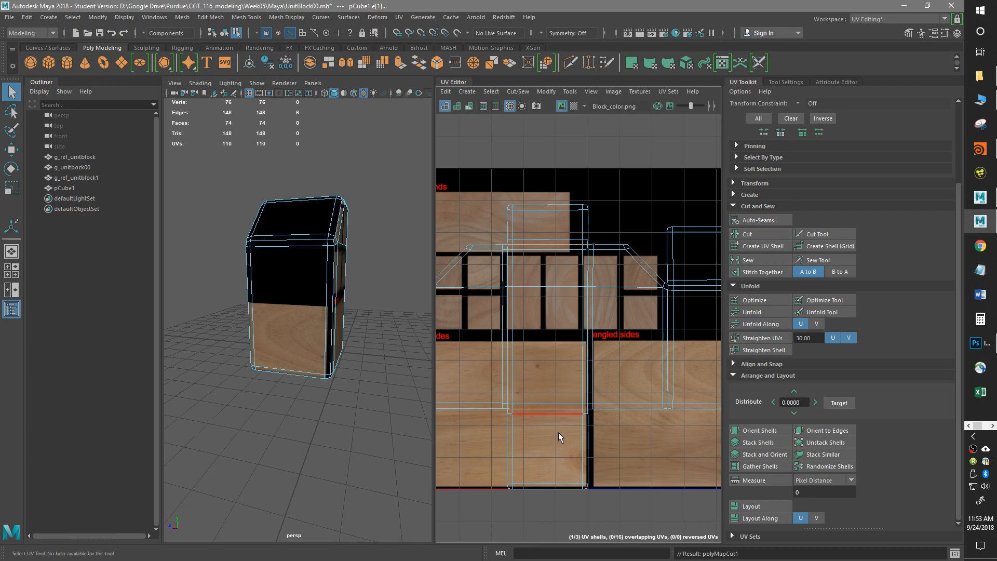
# Step: Display the texture borders of the UV shells as thick lines
pyautogui.keyDown('alt'); pyautogui.moveTo(568, 436); pyautogui.dragTo(584, 432, button='middle'); pyautogui.keyUp('alt')
pyautogui.scroll(-2, 584, 431)
pyautogui.click(483, 106)
pyautogui.scroll(2, 563, 379)
pyautogui.scroll(-1, 564, 377)
# Step: Move the detached lower end shell down and the detached upper end shell up, both clear of the main UV shell
pyautogui.moveTo(571, 454); pyautogui.dragTo(569, 442, button='right')
pyautogui.click(568, 441)
pyautogui.keyDown('alt'); pyautogui.moveTo(569, 442); pyautogui.dragTo(584, 359, button='middle'); pyautogui.keyUp('alt')
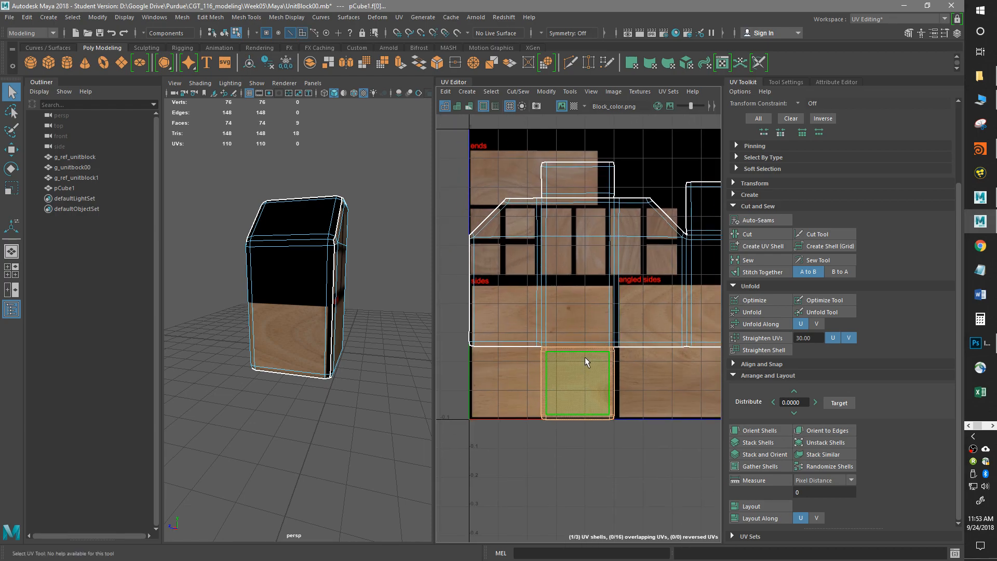
pyautogui.press('w')
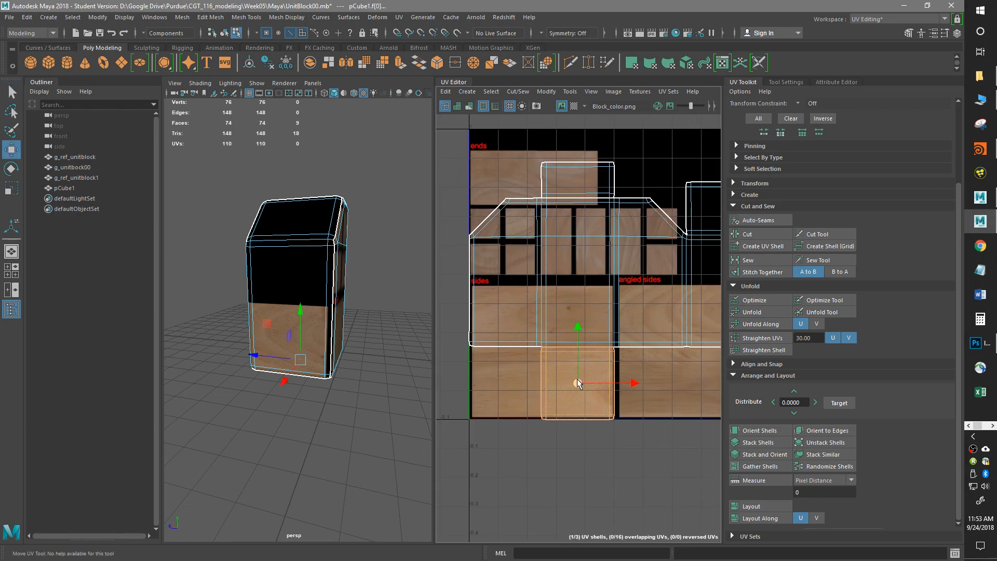
pyautogui.moveTo(576, 325); pyautogui.dragTo(577, 361)
pyautogui.click(574, 177)
pyautogui.keyDown('alt'); pyautogui.moveTo(575, 176); pyautogui.dragTo(577, 218, button='middle'); pyautogui.keyUp('alt')
pyautogui.moveTo(582, 189); pyautogui.dragTo(582, 147)
# Step: Select all three UV shells and scale them down uniformly to a little over half their size
pyautogui.scroll(-3, 616, 306)
pyautogui.moveTo(677, 387); pyautogui.dragTo(431, 159)
pyautogui.press('r')
pyautogui.moveTo(566, 294); pyautogui.dragTo(553, 323)
pyautogui.hotkey('ctrl', 'z')
pyautogui.moveTo(701, 457); pyautogui.dragTo(482, 144)
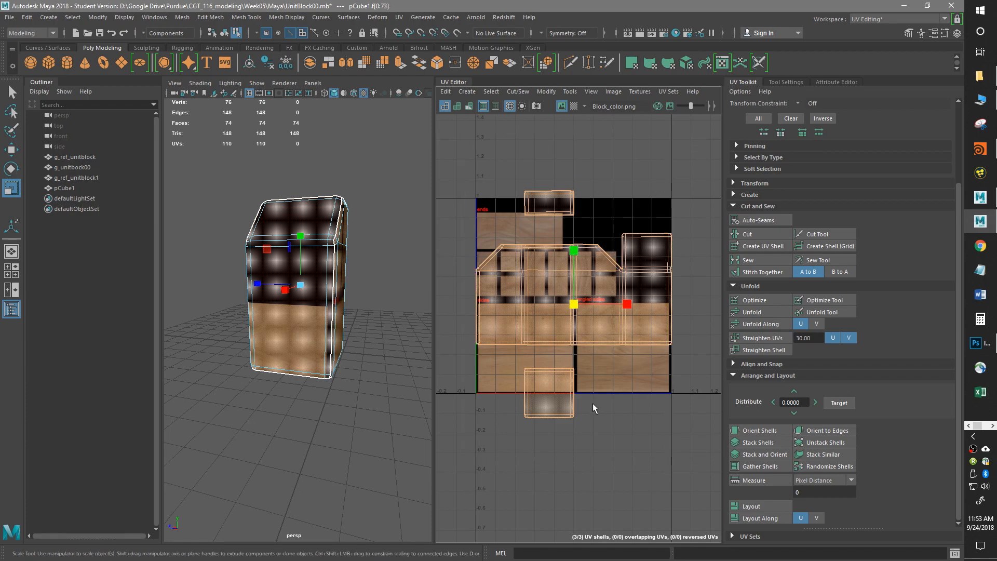
pyautogui.moveTo(574, 300); pyautogui.dragTo(553, 316)
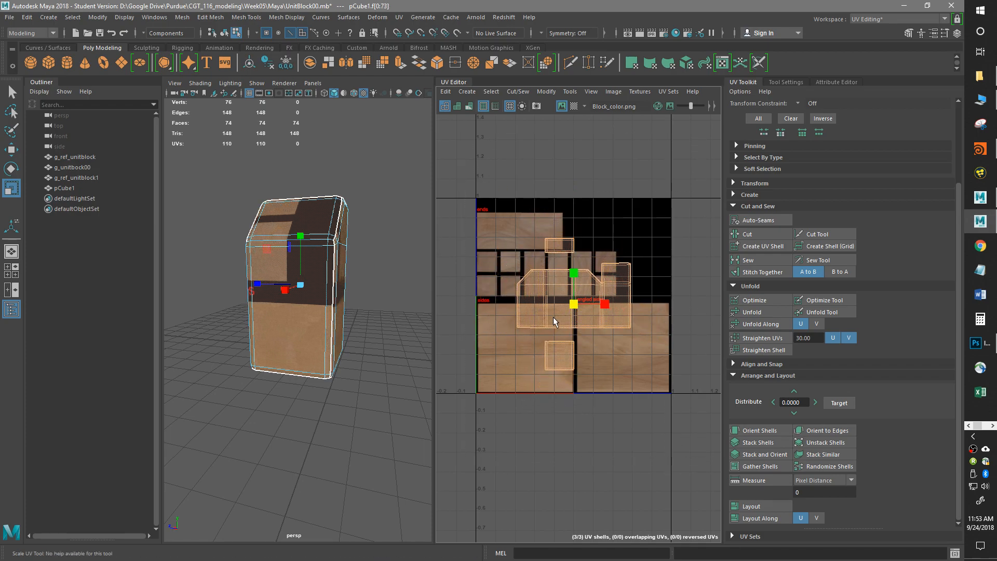
# Step: Rotate all three UV shells 90 degrees counter-clockwise using step snapping at 15 degrees
pyautogui.press('e')
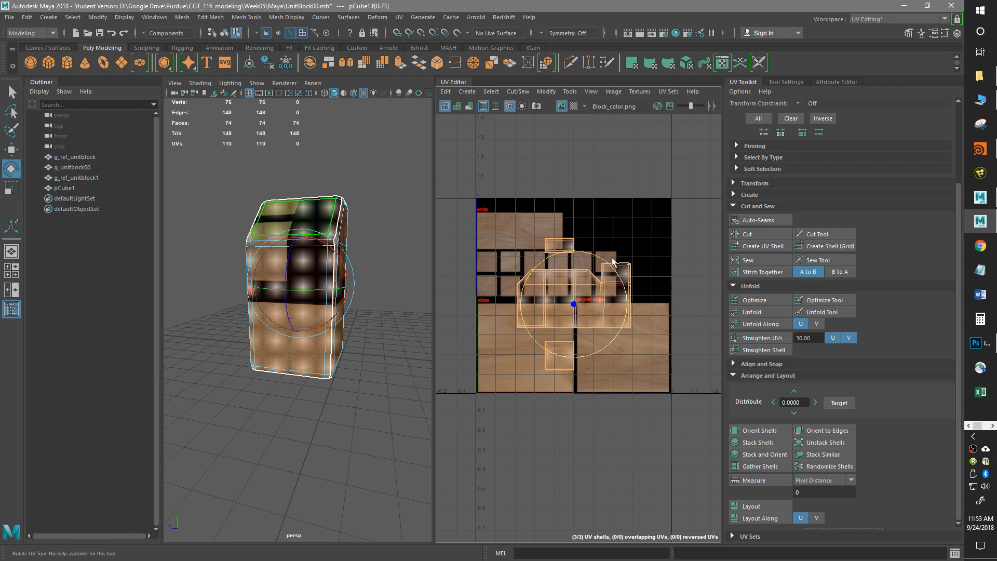
pyautogui.moveTo(621, 281); pyautogui.dragTo(617, 278)
pyautogui.hotkey('ctrl', 'z')
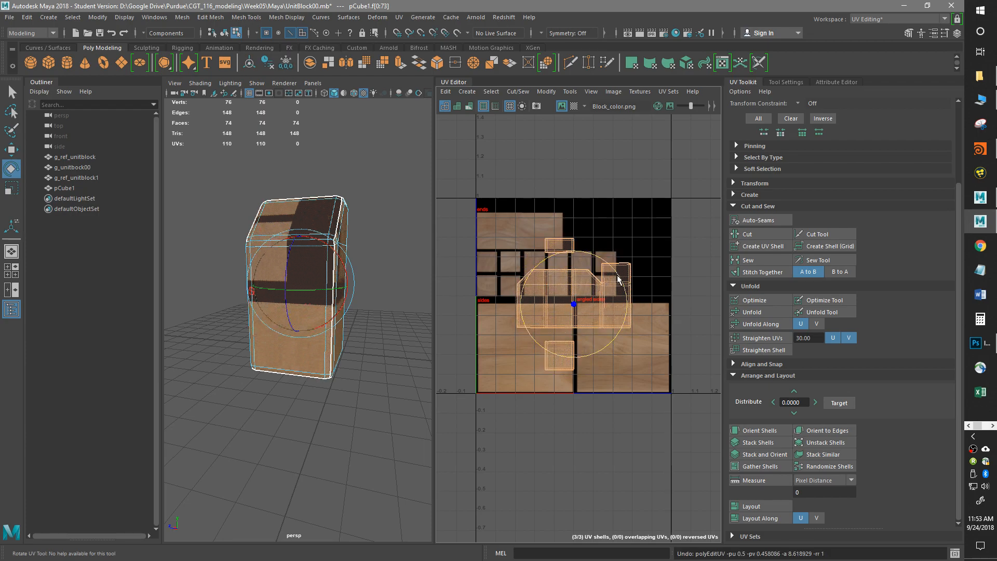
pyautogui.click(778, 81)
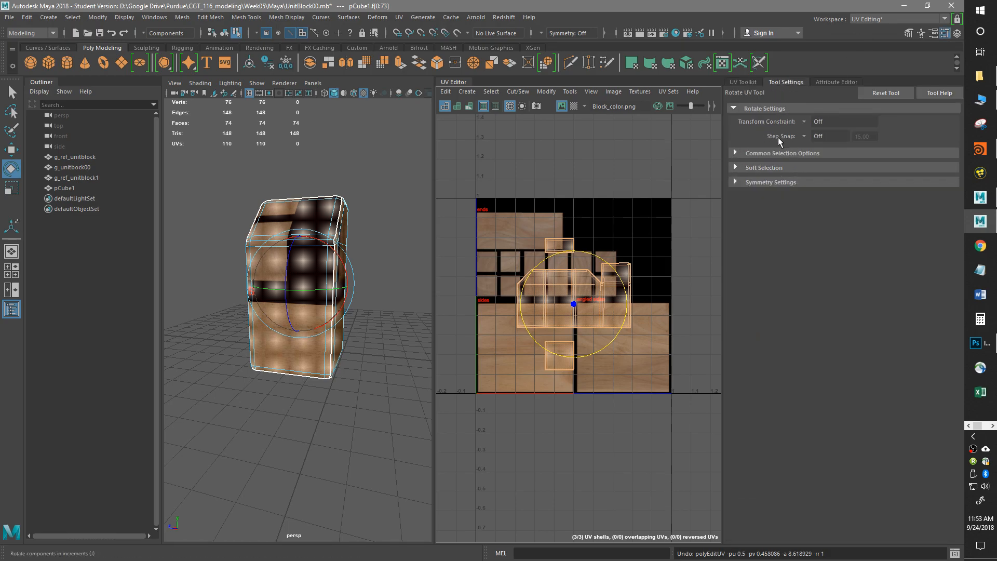
pyautogui.click(803, 137)
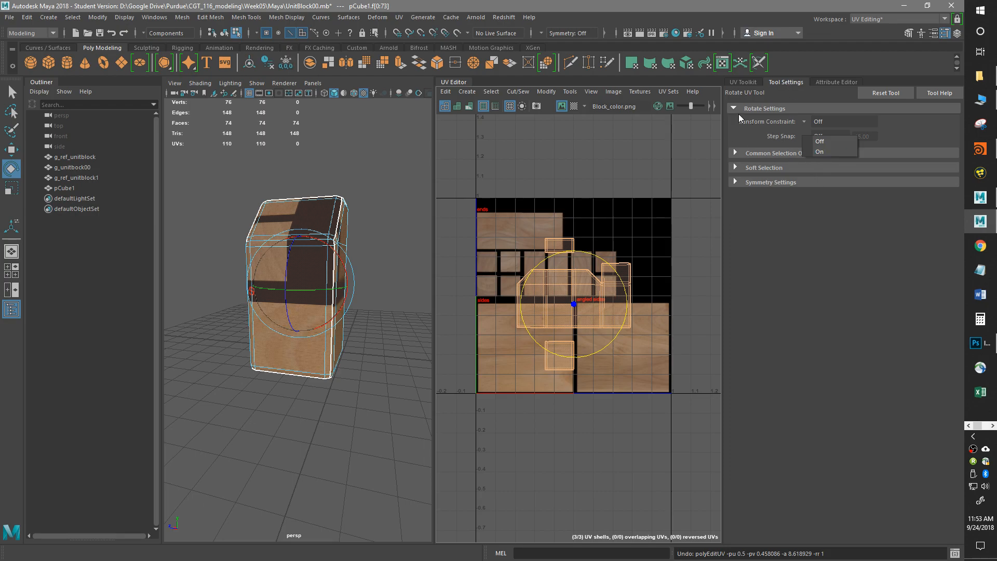
pyautogui.click(769, 245)
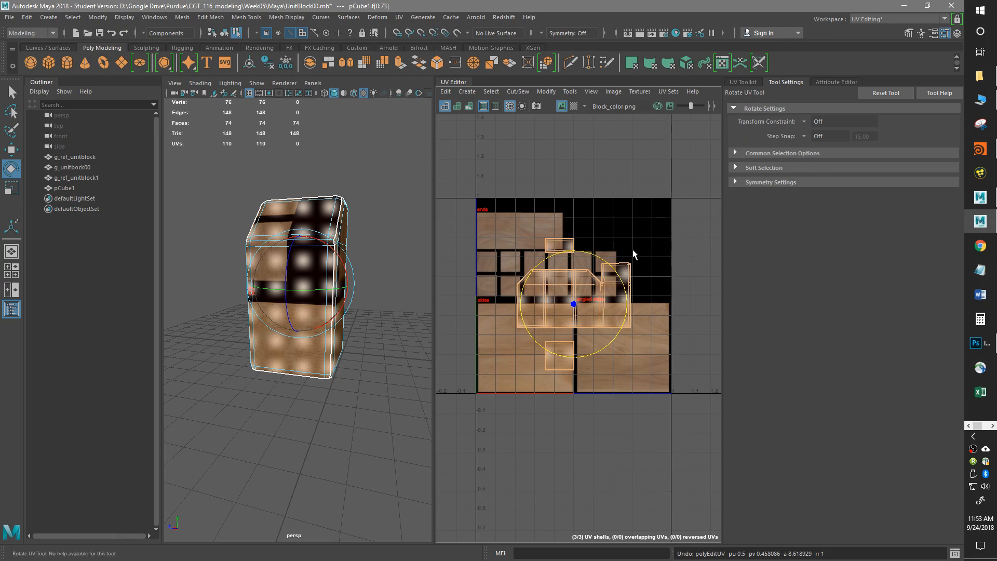
pyautogui.press('j')
pyautogui.moveTo(624, 287); pyautogui.dragTo(558, 266)
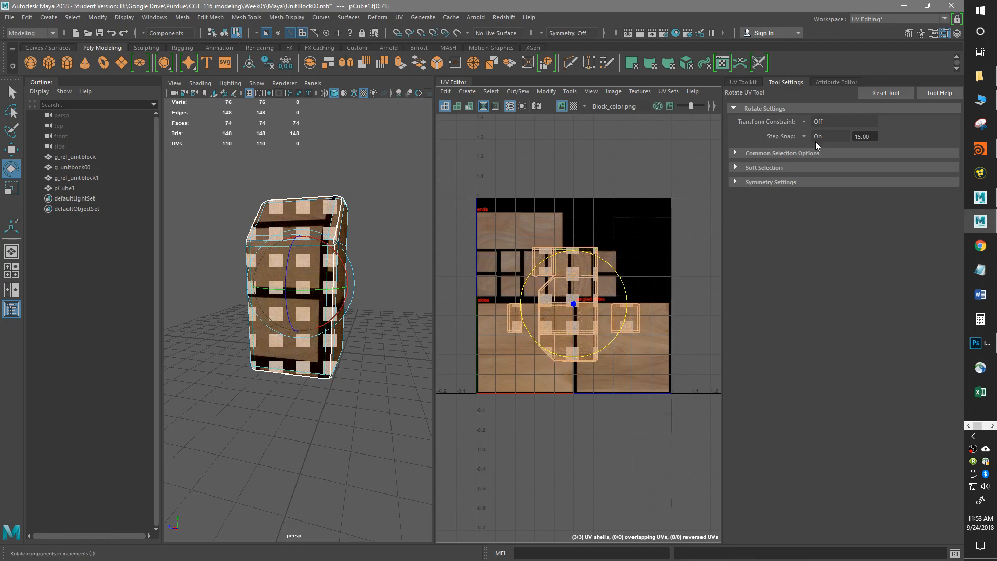
# Step: Move the three UV shells onto the "sides" wood area and scale them down so the main shell fits its height
pyautogui.scroll(5, 576, 405)
pyautogui.press('w')
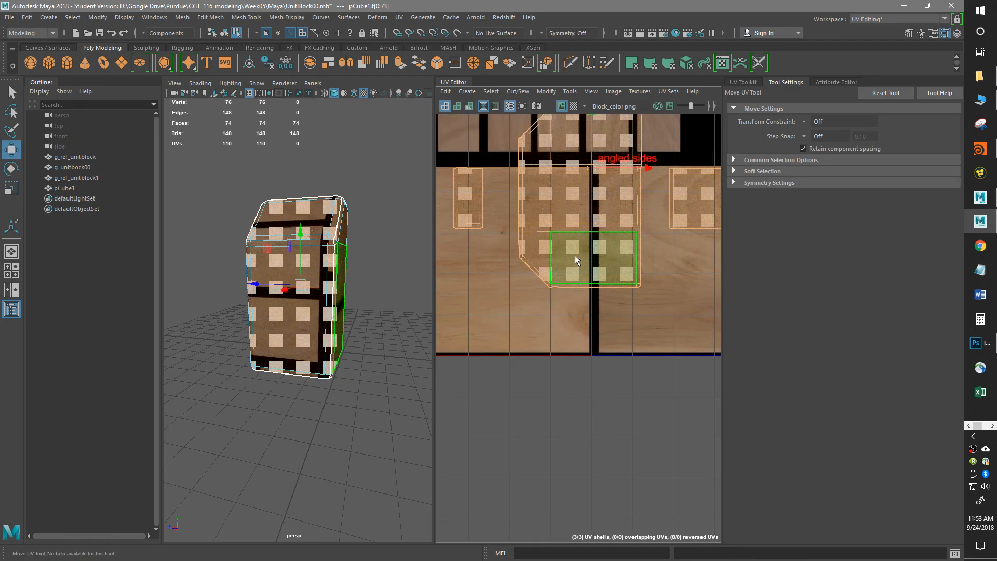
pyautogui.moveTo(591, 173); pyautogui.dragTo(504, 263)
pyautogui.press('r')
pyautogui.scroll(4, 506, 265)
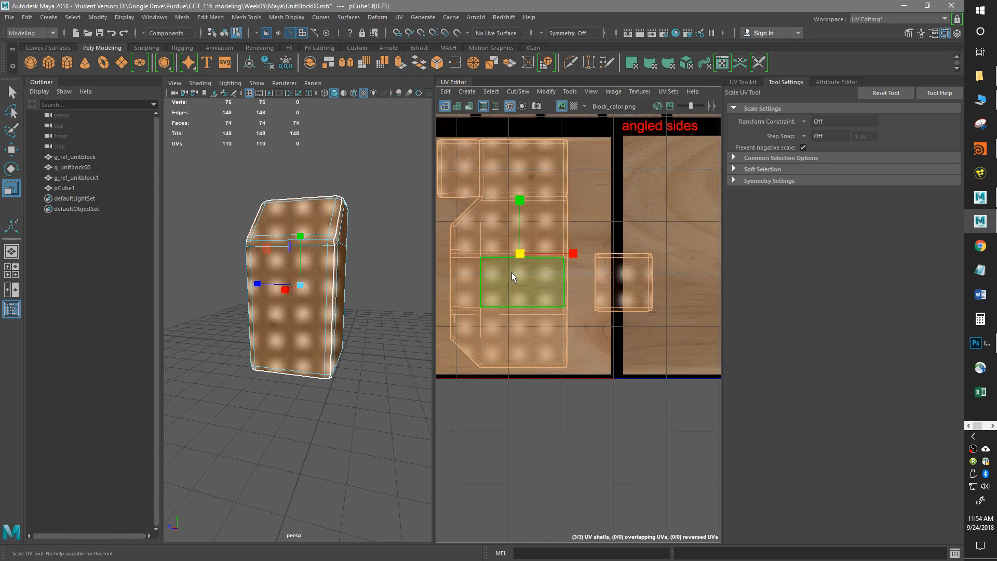
# Step: Nudge the UV shells slightly down in V and along positive U to position the main shell within the "sides" wood area
pyautogui.press('e')
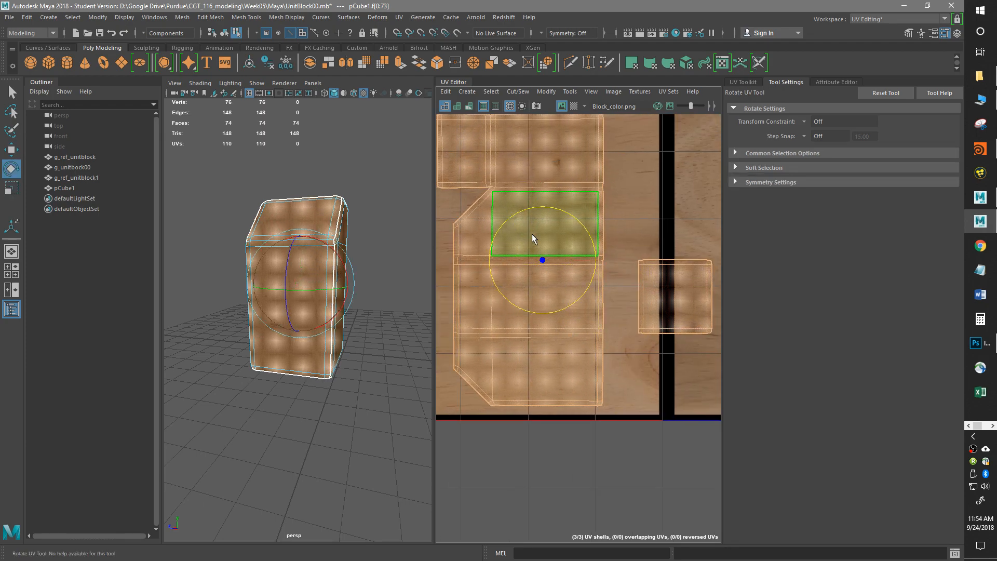
pyautogui.keyDown('alt'); pyautogui.moveTo(573, 270); pyautogui.dragTo(571, 301, button='middle'); pyautogui.keyUp('alt')
pyautogui.press('w')
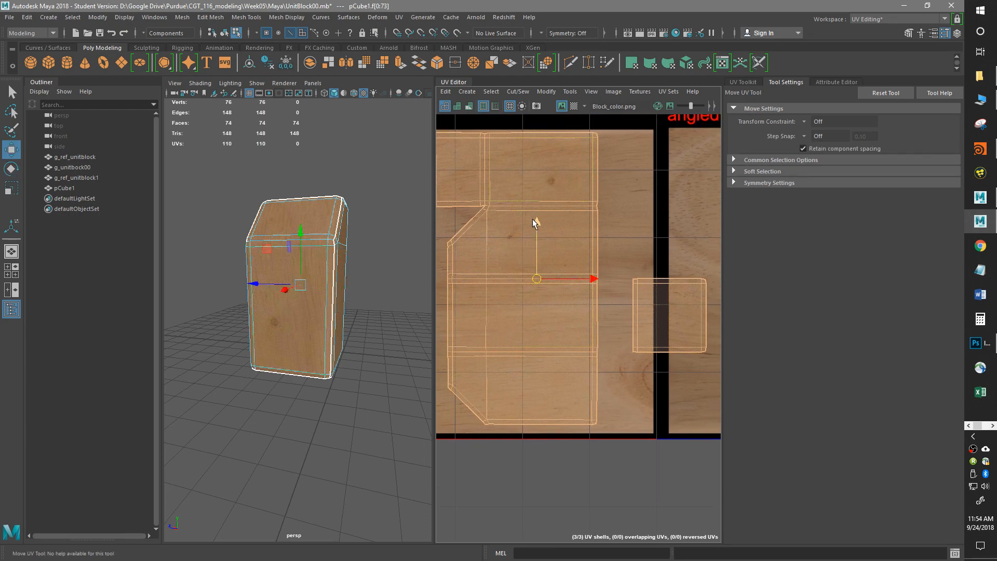
pyautogui.moveTo(538, 222); pyautogui.dragTo(540, 228)
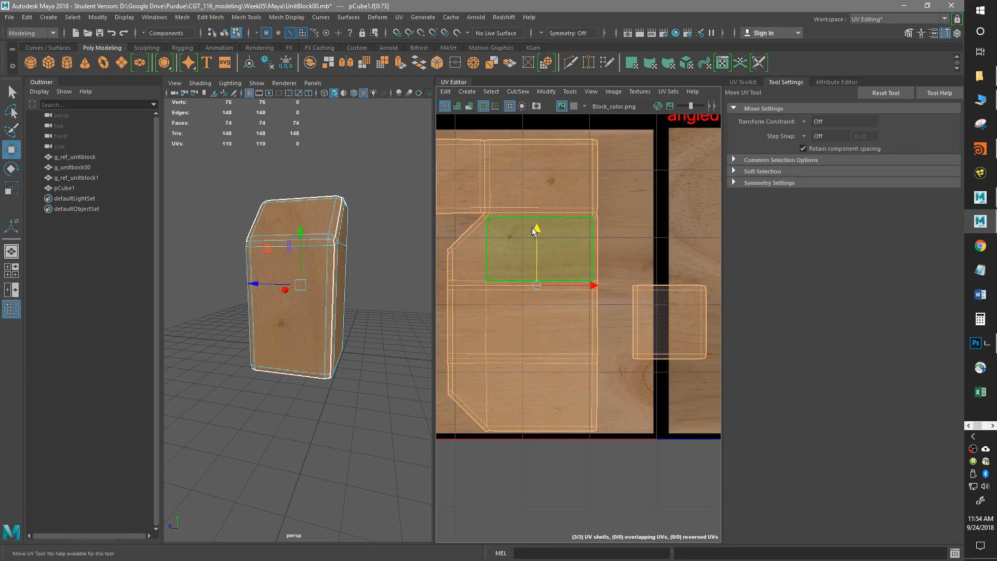
pyautogui.keyDown('alt'); pyautogui.moveTo(545, 295); pyautogui.dragTo(562, 327, button='middle'); pyautogui.keyUp('alt')
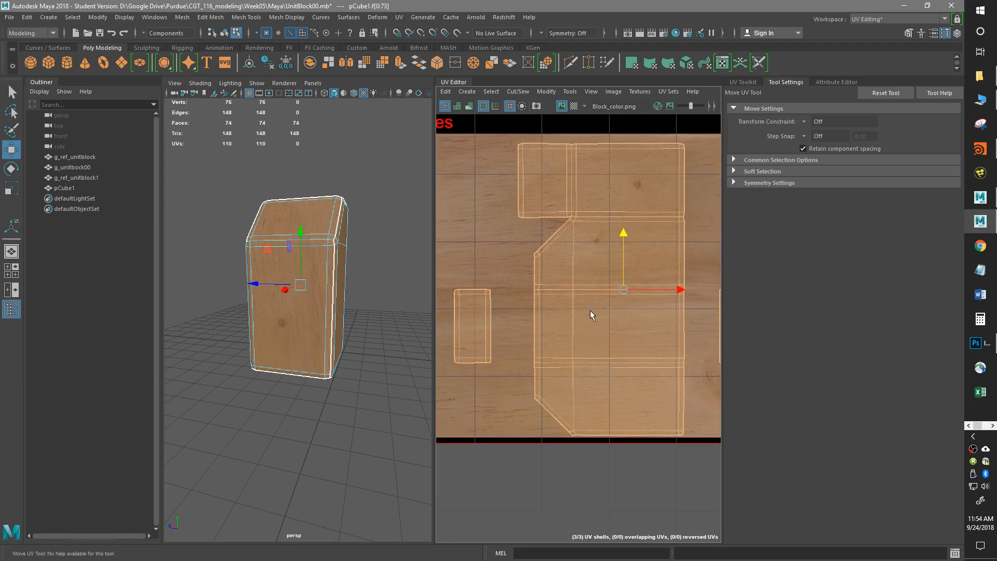
pyautogui.keyDown('alt'); pyautogui.moveTo(680, 289); pyautogui.dragTo(531, 315, button='middle'); pyautogui.keyUp('alt')
pyautogui.moveTo(597, 289); pyautogui.dragTo(612, 293)
# Step: Select the small rectangular shell of the block's top end and move it onto the end-grain patch directly above the "sides" label
pyautogui.keyDown('alt'); pyautogui.moveTo(342, 317); pyautogui.dragTo(372, 338); pyautogui.keyUp('alt')
pyautogui.keyDown('alt'); pyautogui.moveTo(553, 283); pyautogui.dragTo(612, 296, button='middle'); pyautogui.keyUp('alt')
pyautogui.scroll(-3, 568, 300)
pyautogui.moveTo(531, 373); pyautogui.dragTo(431, 259)
pyautogui.keyDown('alt'); pyautogui.moveTo(289, 355); pyautogui.dragTo(363, 317); pyautogui.keyUp('alt')
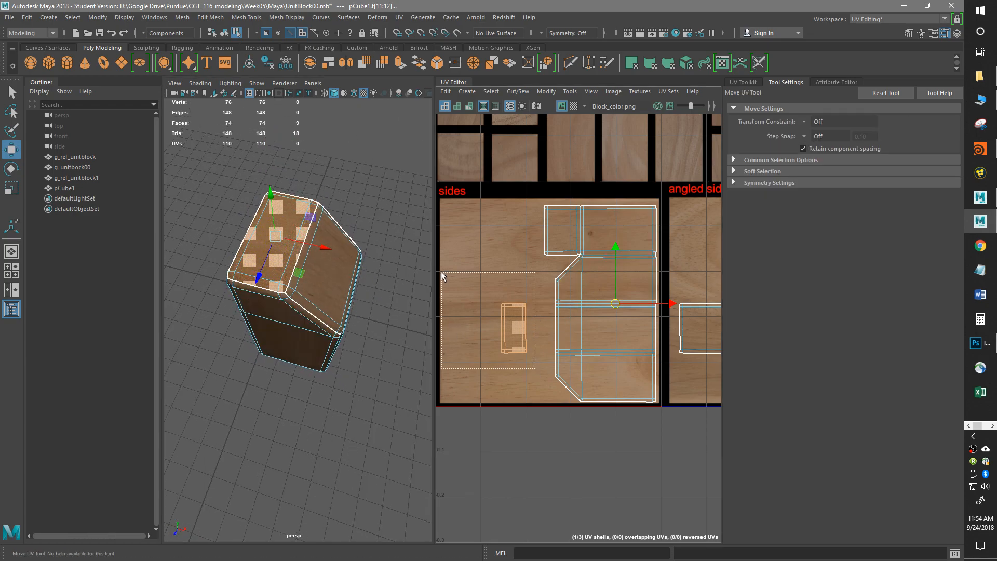
pyautogui.moveTo(514, 325); pyautogui.dragTo(458, 163)
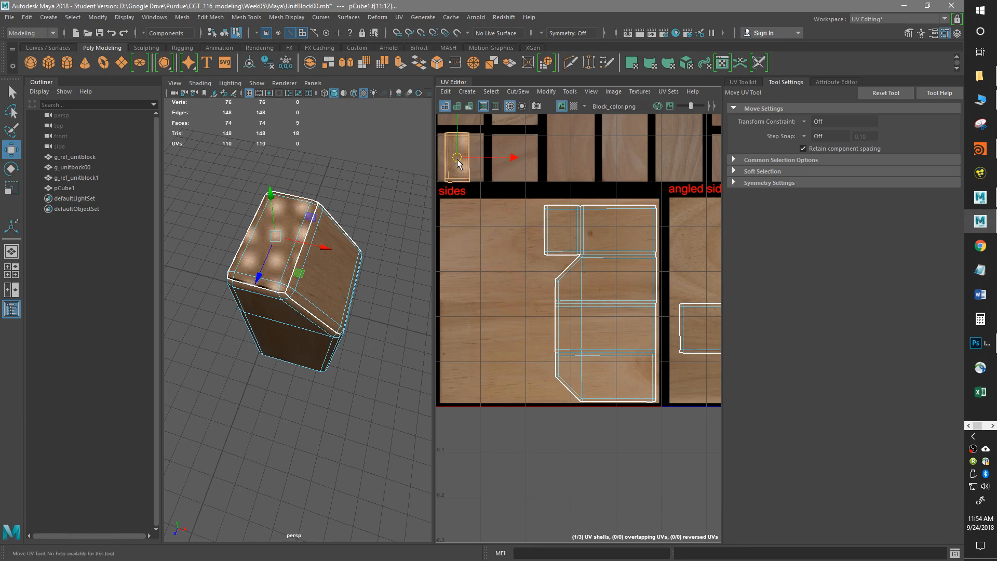
# Step: Scale the small top-end shell down slightly and uniformly so it fits inside the end-grain patch without touching the black gaps
pyautogui.scroll(3, 472, 165)
pyautogui.scroll(5, 351, 298)
pyautogui.keyDown('alt'); pyautogui.moveTo(326, 287); pyautogui.dragTo(344, 332, button='middle'); pyautogui.keyUp('alt')
pyautogui.keyDown('alt'); pyautogui.moveTo(513, 236); pyautogui.dragTo(573, 285, button='middle'); pyautogui.keyUp('alt')
pyautogui.scroll(3, 527, 185)
pyautogui.keyDown('alt'); pyautogui.moveTo(466, 285); pyautogui.dragTo(557, 287, button='middle'); pyautogui.keyUp('alt')
pyautogui.scroll(6, 542, 270)
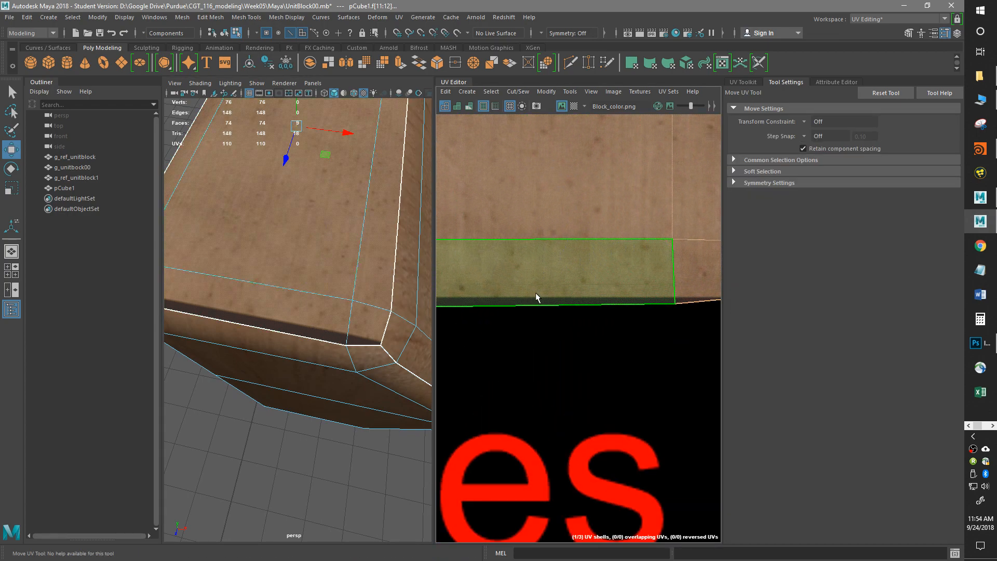
pyautogui.scroll(-5, 570, 307)
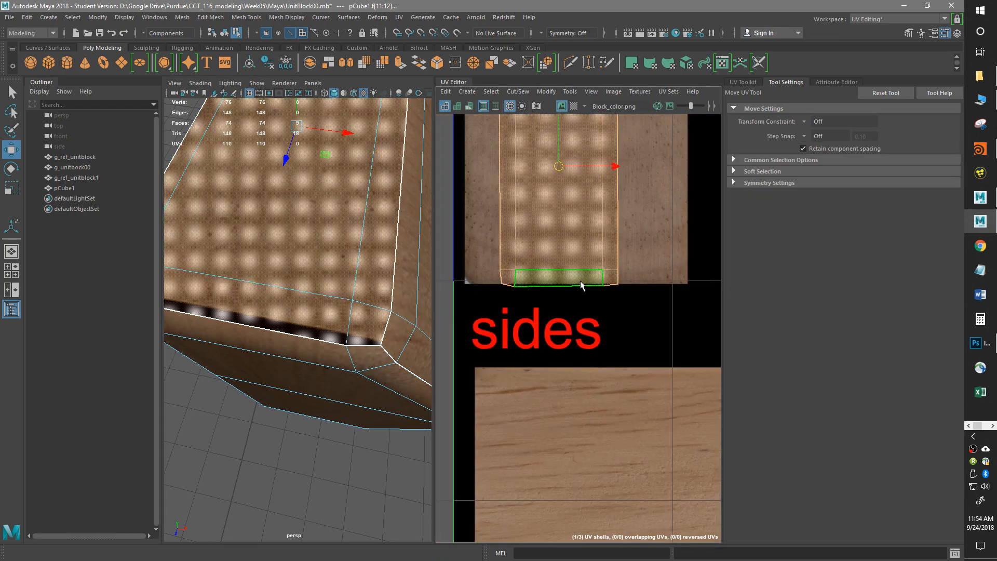
pyautogui.keyDown('alt'); pyautogui.moveTo(578, 279); pyautogui.dragTo(584, 348, button='middle'); pyautogui.keyUp('alt')
pyautogui.press('r')
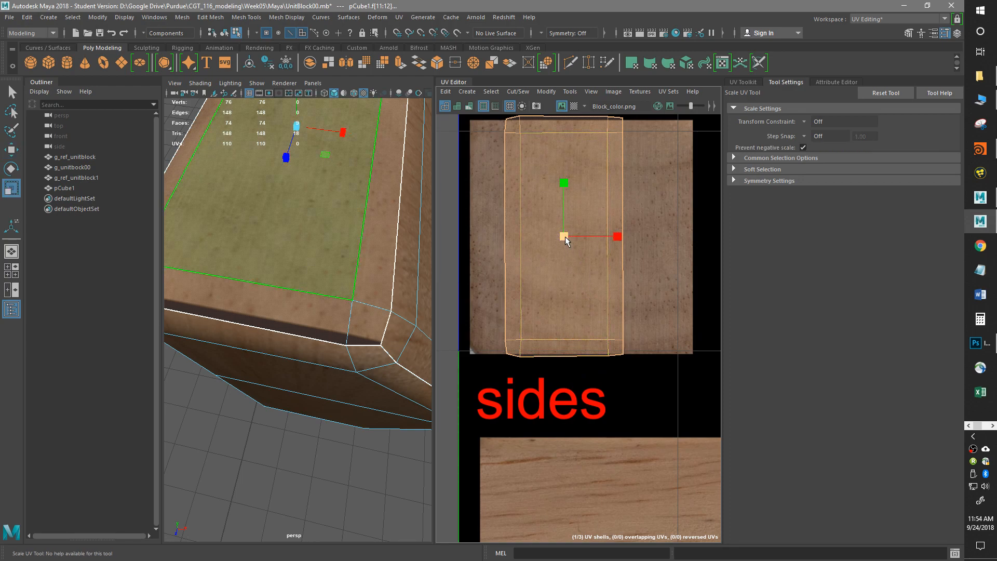
pyautogui.moveTo(564, 237); pyautogui.dragTo(562, 239)
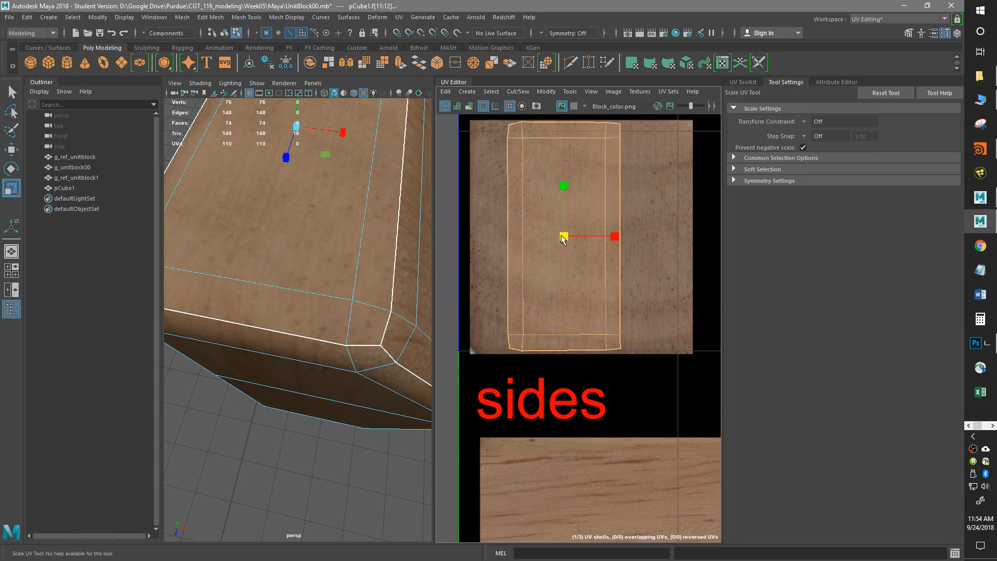
# Step: Frame the block in the perspective view and inspect the end-grain texture on its small top face and bevels
pyautogui.press('f')
pyautogui.scroll(-5, 350, 305)
pyautogui.scroll(5, 359, 305)
pyautogui.keyDown('alt'); pyautogui.moveTo(358, 306); pyautogui.dragTo(320, 274); pyautogui.keyUp('alt')
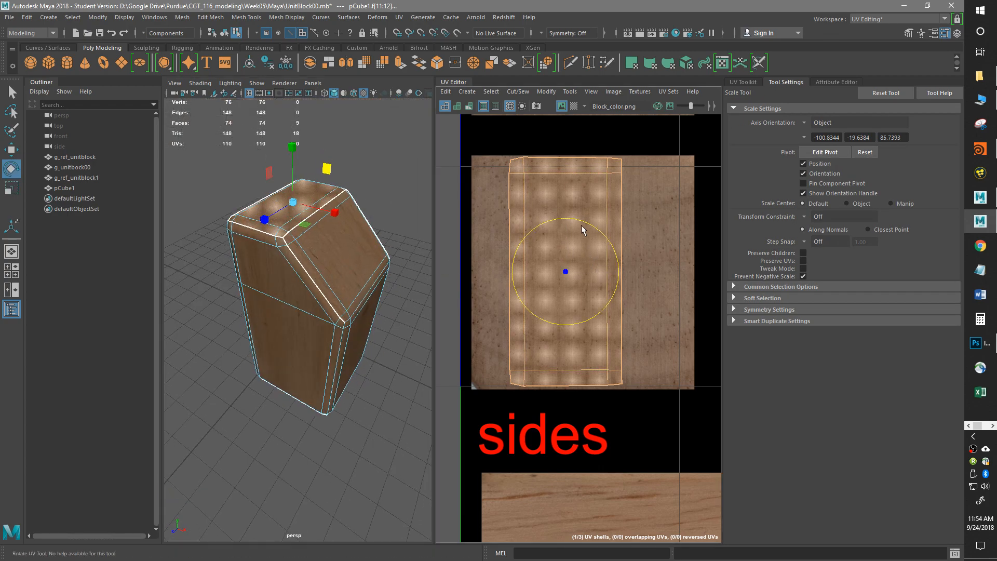
# Step: Rotate the top-end shell about 90 degrees so its long side runs horizontally across the end-grain patch
pyautogui.press('e')
pyautogui.moveTo(592, 225); pyautogui.dragTo(583, 277)
pyautogui.press('w')
pyautogui.press('r')
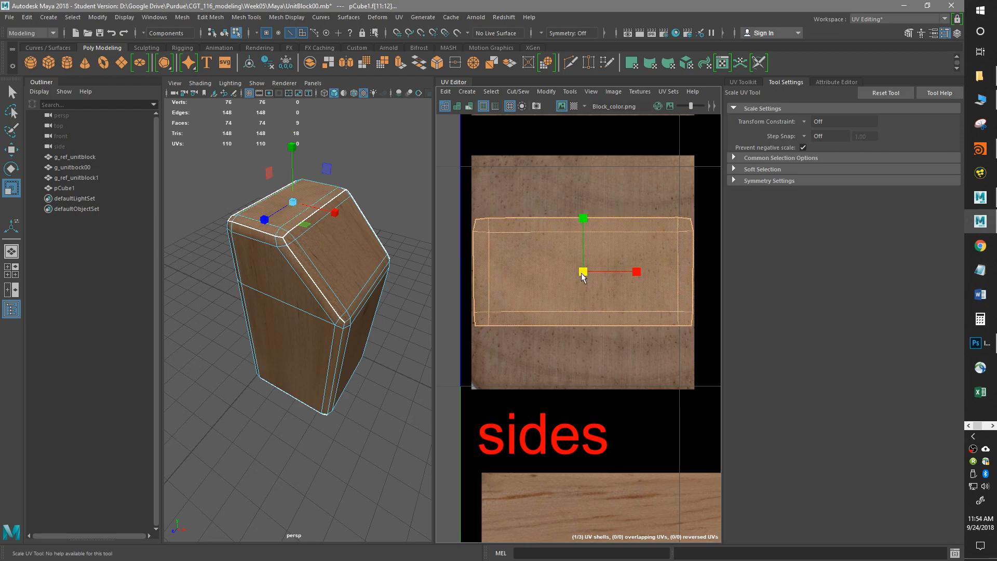
pyautogui.keyDown('alt'); pyautogui.moveTo(323, 243); pyautogui.dragTo(319, 272); pyautogui.keyUp('alt')
pyautogui.click(305, 199)
pyautogui.keyDown('alt'); pyautogui.moveTo(298, 249); pyautogui.dragTo(292, 290, button='right'); pyautogui.keyUp('alt')
pyautogui.keyDown('alt'); pyautogui.moveTo(292, 290); pyautogui.dragTo(376, 312); pyautogui.keyUp('alt')
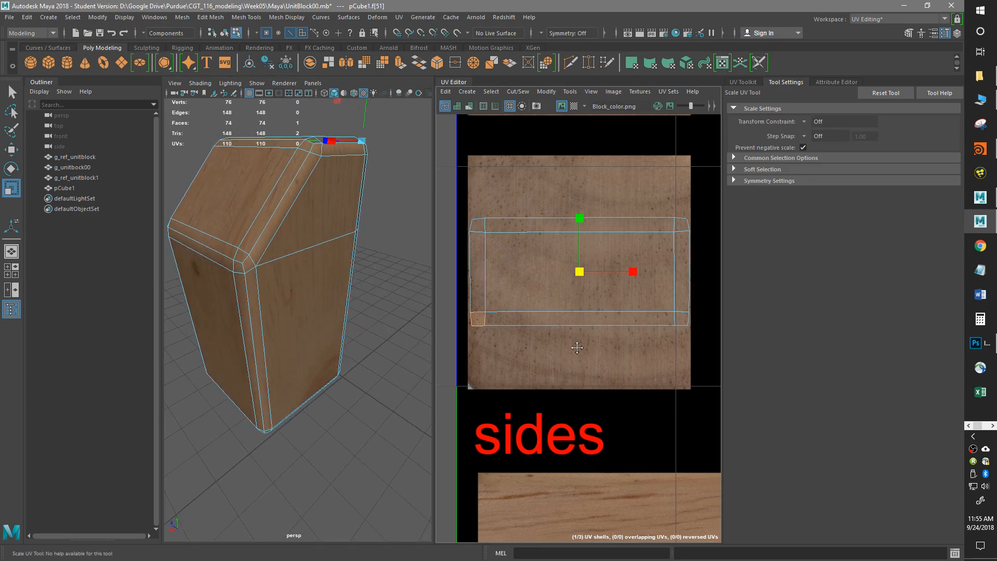
# Step: Select the square bottom-end shell in the "angled sides" area and move it onto the wide wood patch under the "ends" label
pyautogui.scroll(-8, 582, 304)
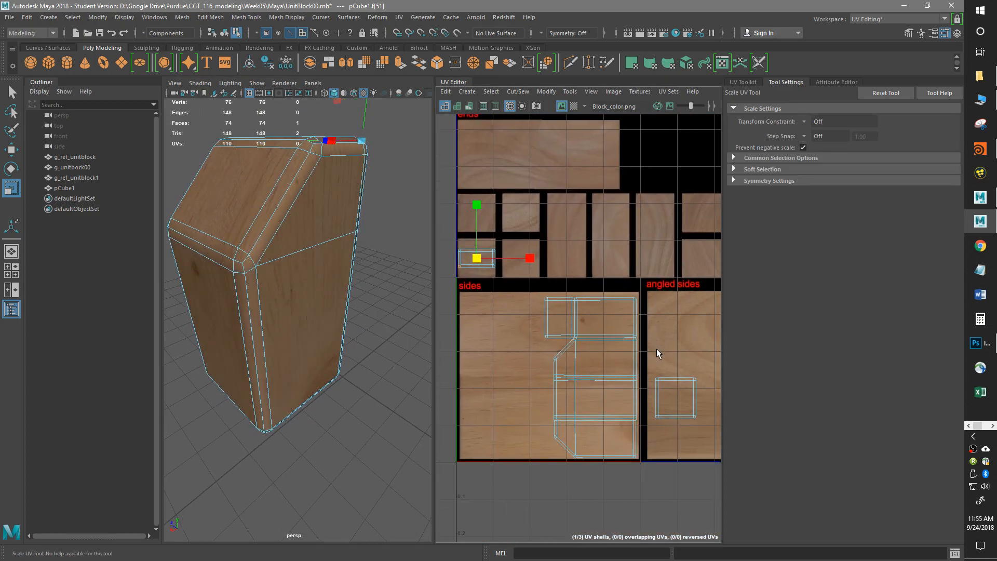
pyautogui.moveTo(705, 417); pyautogui.dragTo(536, 251)
pyautogui.press('w')
pyautogui.scroll(6, 551, 251)
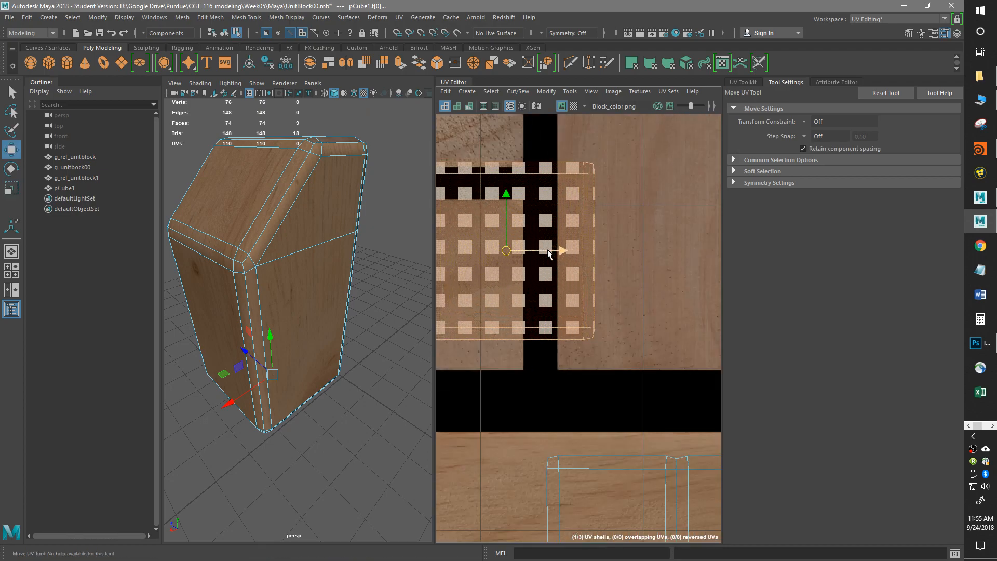
pyautogui.keyDown('alt'); pyautogui.moveTo(600, 301); pyautogui.dragTo(654, 302, button='middle'); pyautogui.keyUp('alt')
pyautogui.keyDown('alt'); pyautogui.moveTo(327, 402); pyautogui.dragTo(374, 319); pyautogui.keyUp('alt')
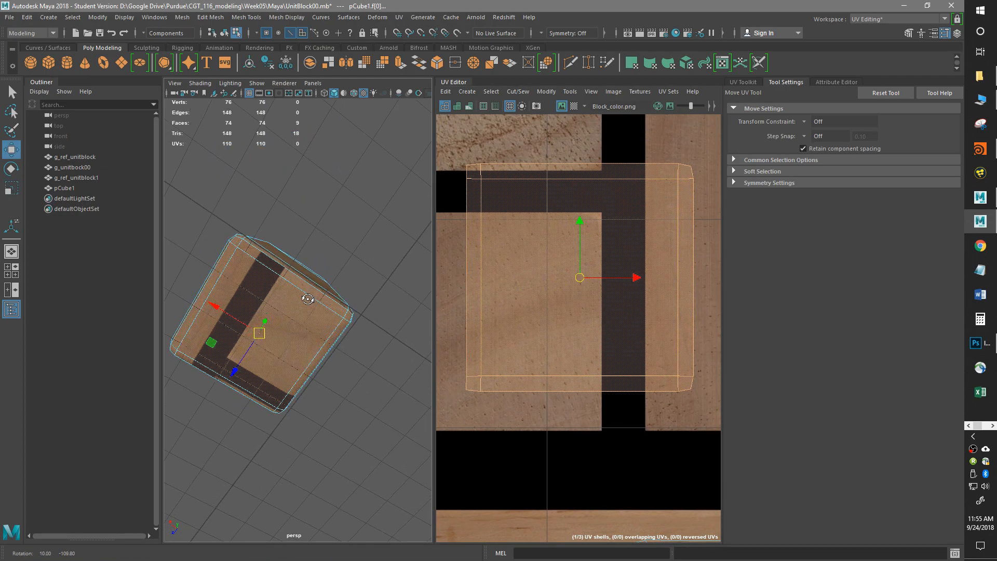
pyautogui.scroll(-4, 530, 317)
pyautogui.keyDown('alt'); pyautogui.moveTo(530, 300); pyautogui.dragTo(600, 367, button='middle'); pyautogui.keyUp('alt')
pyautogui.moveTo(597, 378); pyautogui.dragTo(521, 170)
pyautogui.keyDown('alt'); pyautogui.moveTo(412, 246); pyautogui.dragTo(141, 269); pyautogui.keyUp('alt')
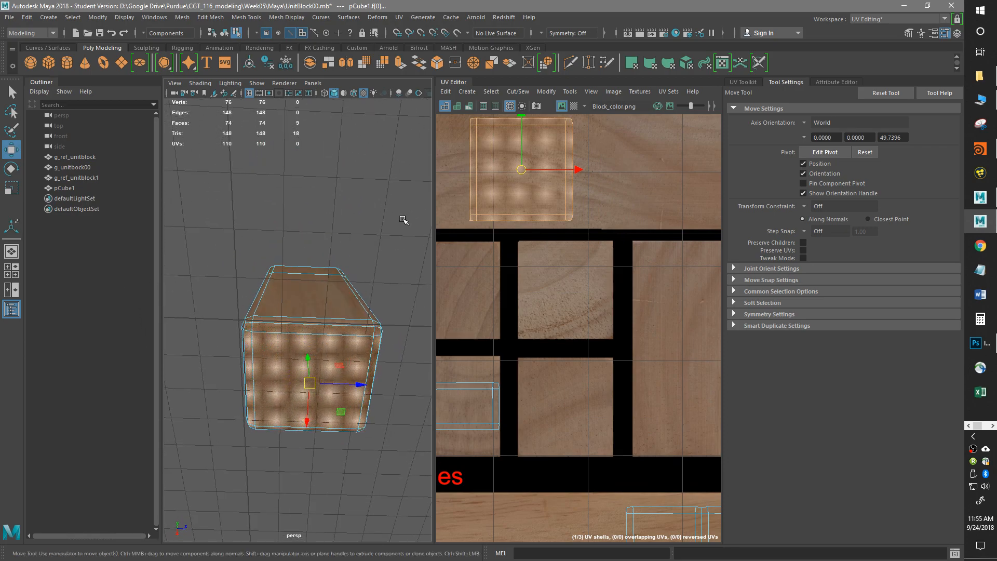
# Step: Return the block to object mode and hide the grid in the perspective view
pyautogui.keyDown('alt'); pyautogui.moveTo(613, 383); pyautogui.dragTo(538, 232, button='middle'); pyautogui.keyUp('alt')
pyautogui.scroll(-3, 662, 285)
pyautogui.keyDown('alt'); pyautogui.moveTo(392, 347); pyautogui.dragTo(349, 356); pyautogui.keyUp('alt')
pyautogui.moveTo(346, 251); pyautogui.dragTo(389, 235, button='right')
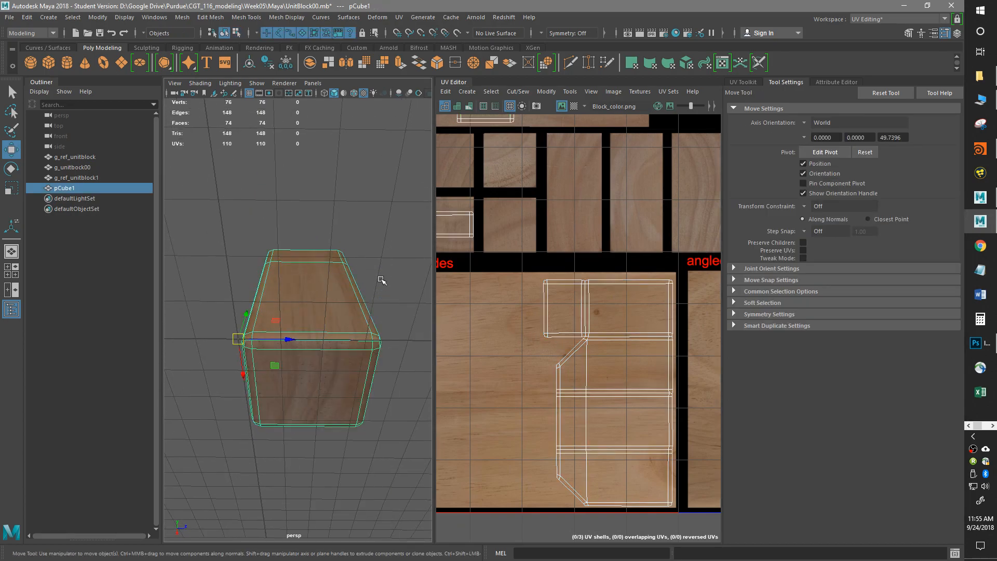
pyautogui.click(379, 277)
pyautogui.keyDown('alt'); pyautogui.moveTo(355, 302); pyautogui.dragTo(343, 365); pyautogui.keyUp('alt')
pyautogui.click(253, 93)
# Step: Inspect the wood texture on the block's ends, sides and bevels from several angles, with the wireframe deselected
pyautogui.keyDown('alt'); pyautogui.moveTo(232, 393); pyautogui.dragTo(338, 311); pyautogui.keyUp('alt')
pyautogui.click(354, 305)
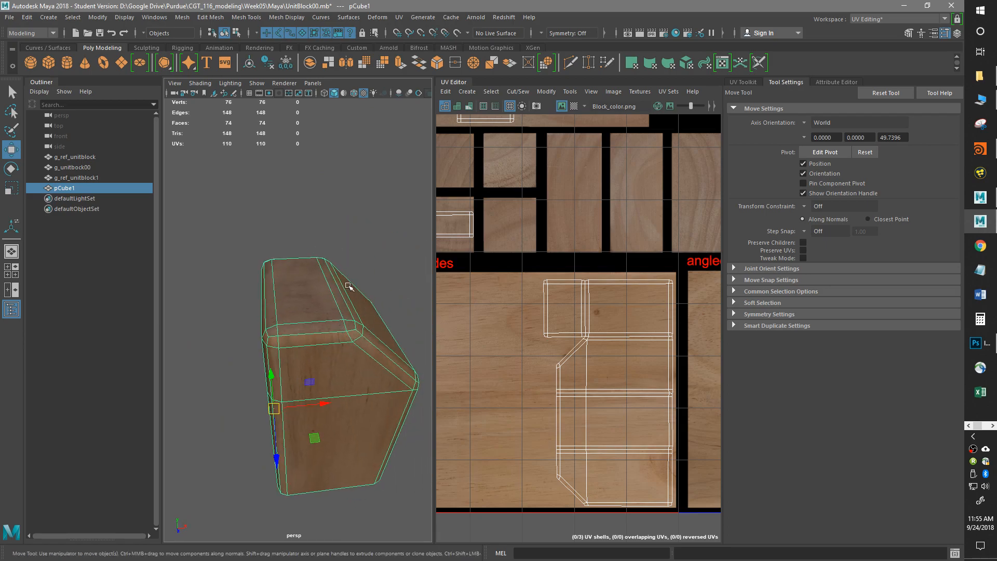
pyautogui.keyDown('alt'); pyautogui.moveTo(326, 331); pyautogui.dragTo(214, 374); pyautogui.keyUp('alt')
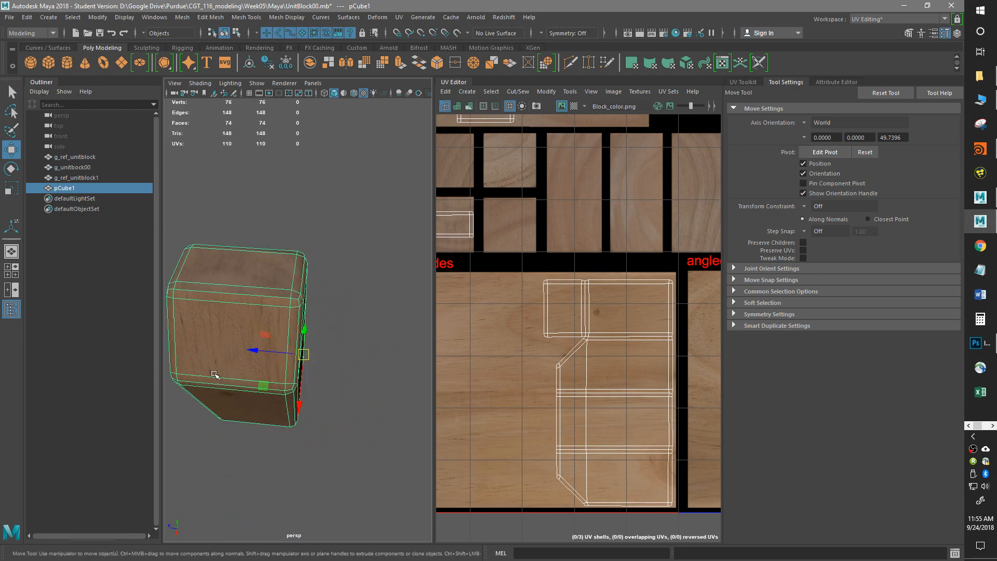
pyautogui.click(320, 206)
pyautogui.keyDown('alt'); pyautogui.moveTo(356, 260); pyautogui.dragTo(316, 236); pyautogui.keyUp('alt')
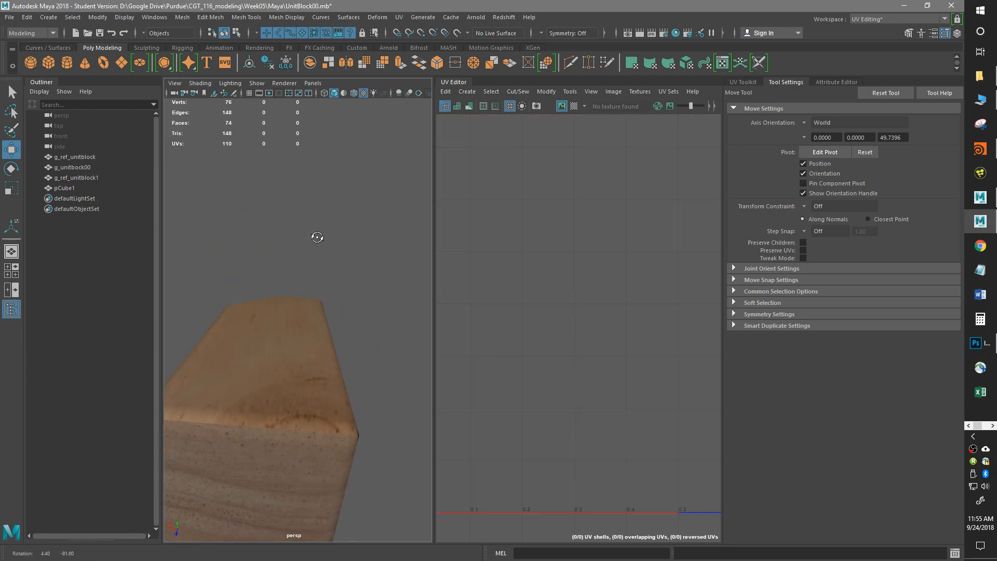
pyautogui.keyDown('alt'); pyautogui.moveTo(387, 392); pyautogui.dragTo(314, 347, button='right'); pyautogui.keyUp('alt')
pyautogui.keyDown('alt'); pyautogui.moveTo(314, 347); pyautogui.dragTo(522, 347); pyautogui.keyUp('alt')
pyautogui.click(342, 282)
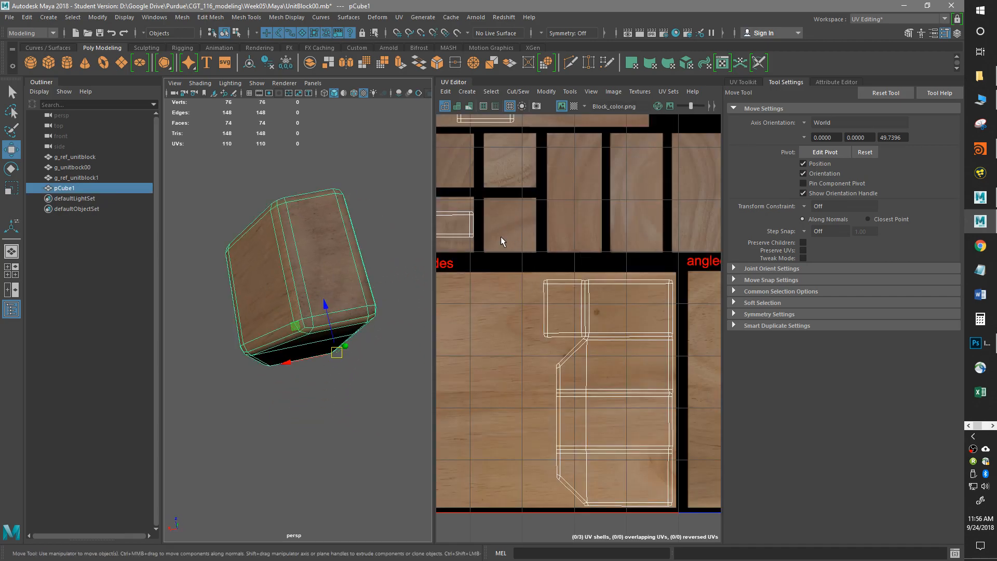
# Step: Move the rectangular top-end shell onto the upper-left small patch of the "ends" area and rotate it about half a turn
pyautogui.keyDown('alt'); pyautogui.moveTo(487, 234); pyautogui.dragTo(562, 269, button='middle'); pyautogui.keyUp('alt')
pyautogui.moveTo(517, 258); pyautogui.dragTo(524, 282, button='right')
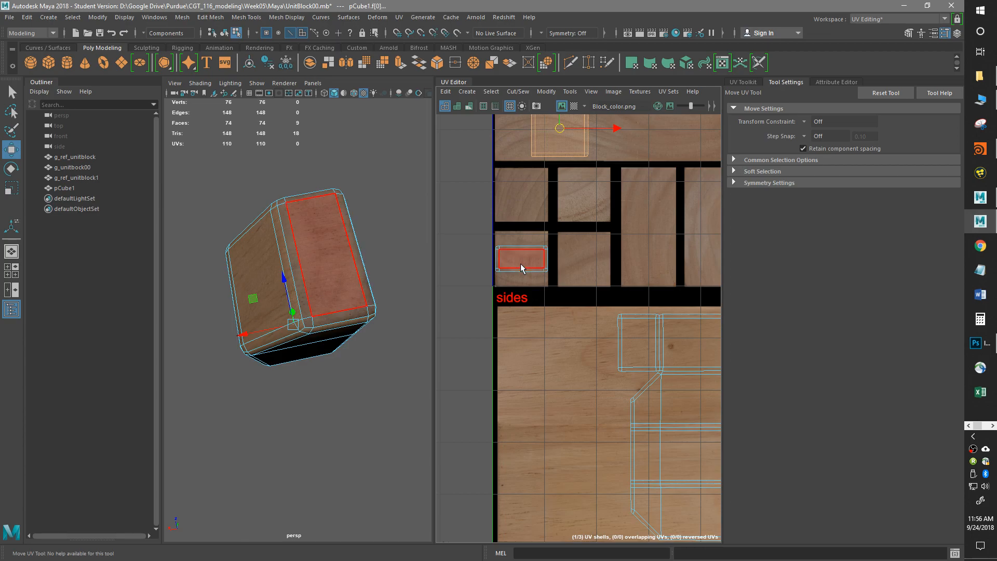
pyautogui.click(519, 260)
pyautogui.moveTo(528, 260); pyautogui.dragTo(587, 261)
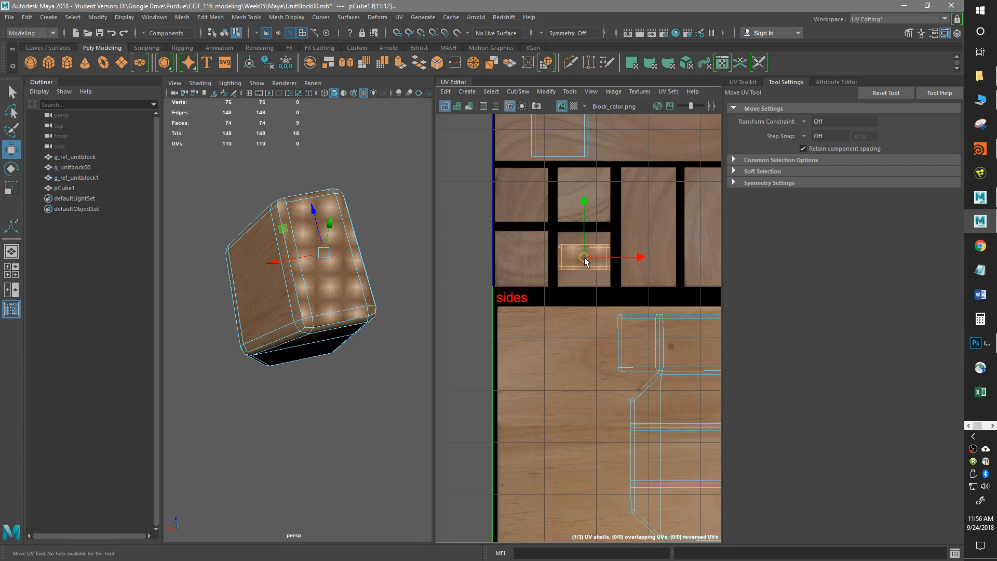
pyautogui.scroll(5, 350, 283)
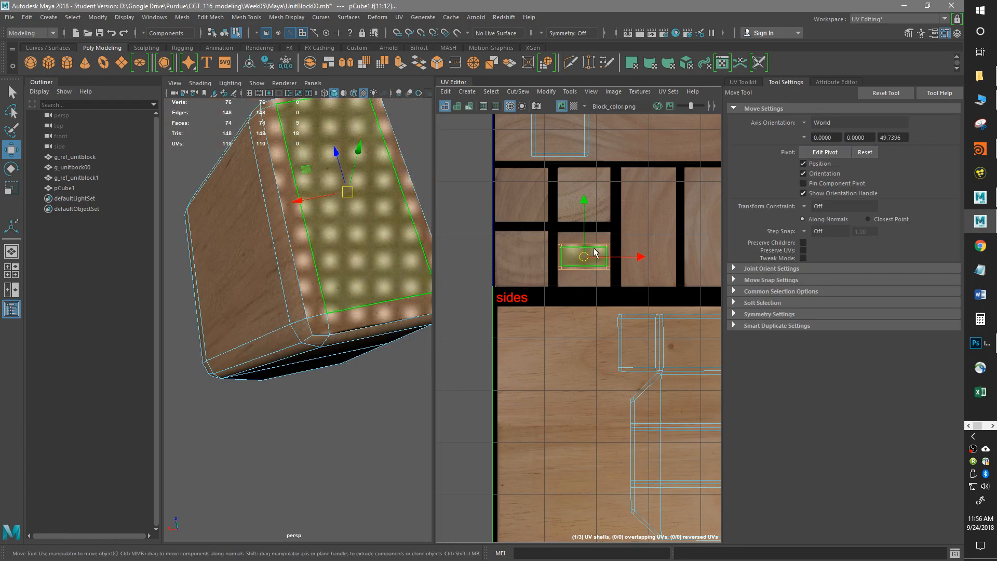
pyautogui.moveTo(586, 260); pyautogui.dragTo(523, 202)
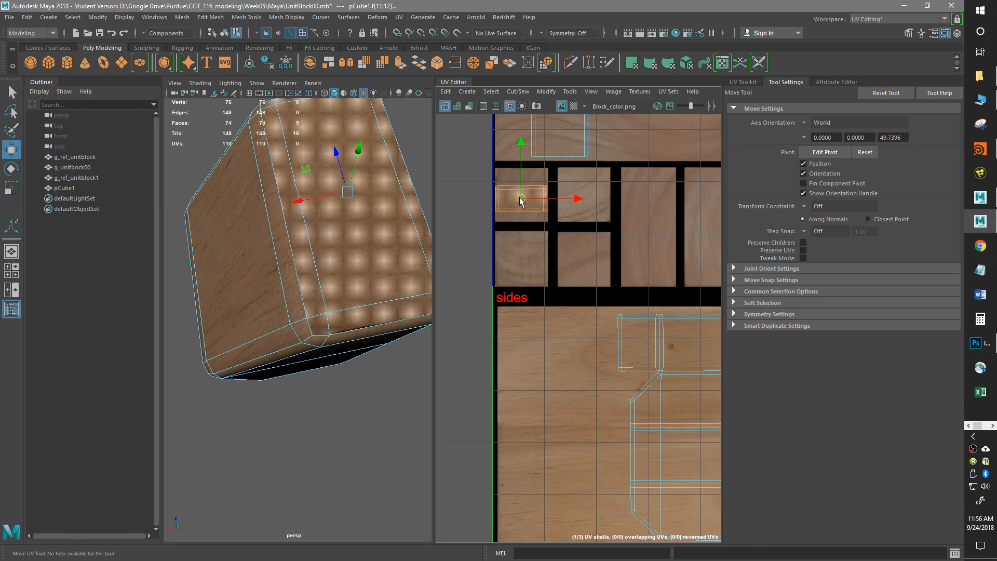
pyautogui.press('e')
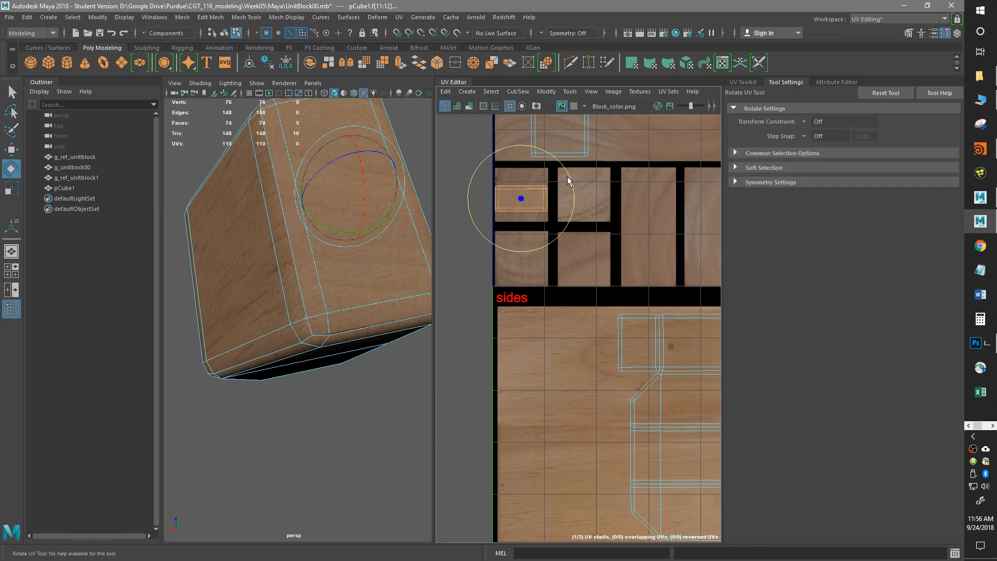
pyautogui.moveTo(571, 183); pyautogui.dragTo(461, 223)
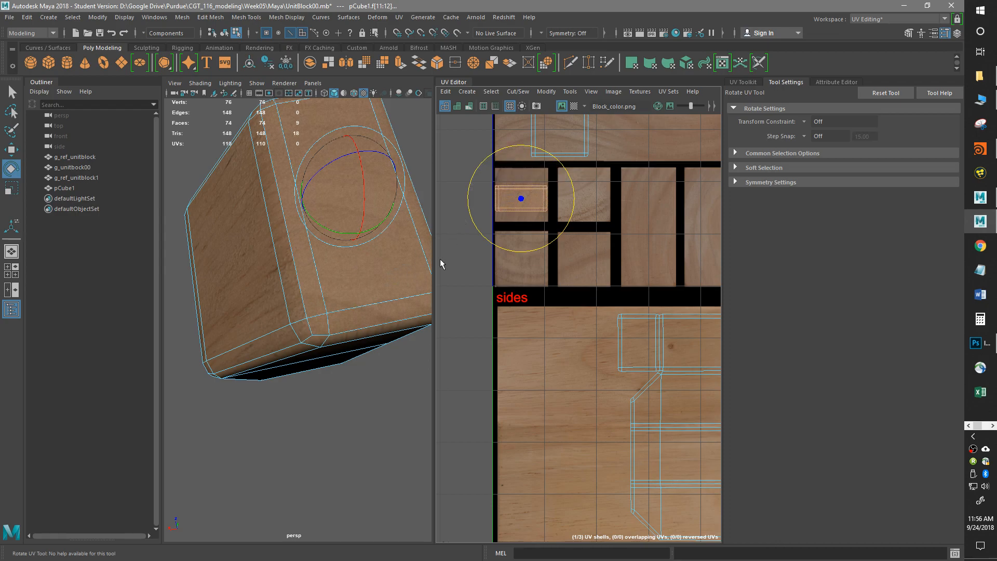
pyautogui.keyDown('alt'); pyautogui.moveTo(353, 278); pyautogui.dragTo(328, 307); pyautogui.keyUp('alt')
pyautogui.press('w')
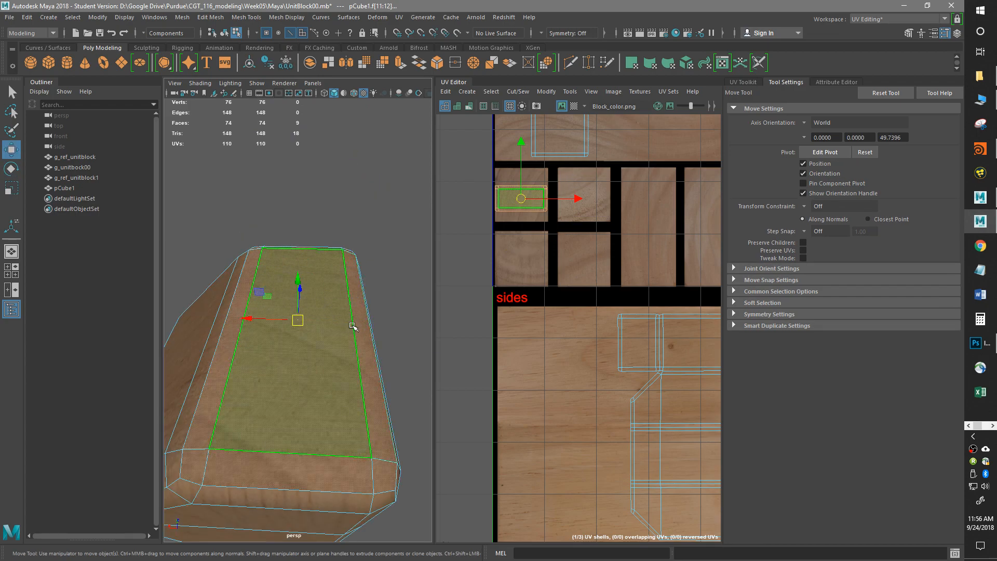
# Step: Return the block to object mode, deselect it and examine the texture along the top-end bevels up close
pyautogui.click(390, 278)
pyautogui.scroll(-5, 416, 292)
pyautogui.moveTo(292, 251); pyautogui.dragTo(336, 228, button='right')
pyautogui.keyDown('alt'); pyautogui.moveTo(327, 278); pyautogui.dragTo(302, 285); pyautogui.keyUp('alt')
pyautogui.click(303, 285)
pyautogui.scroll(6, 316, 270)
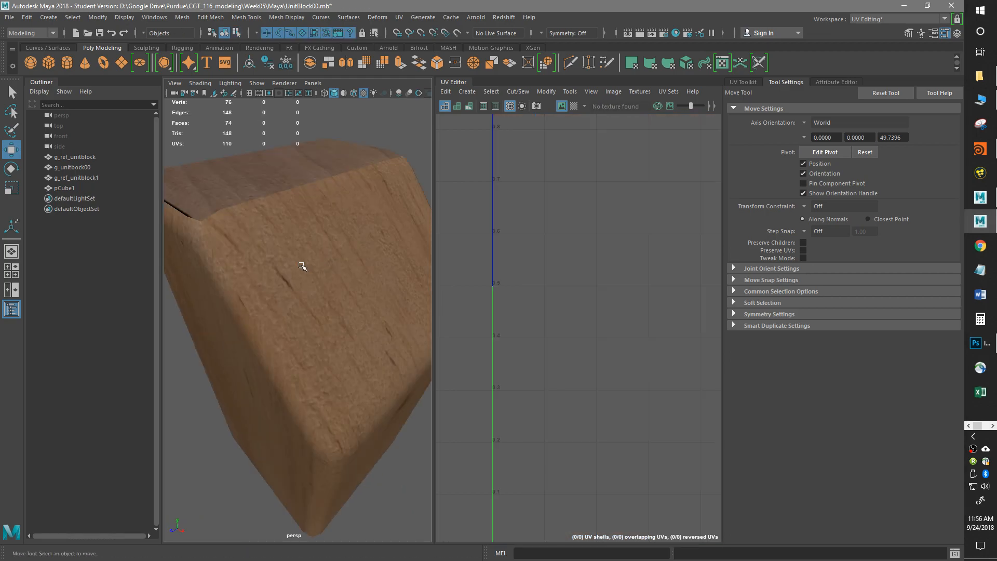
pyautogui.scroll(-4, 302, 266)
# Step: Select the top-end shell and nudge it slightly along positive U so its edge clears the black gap
pyautogui.click(249, 284)
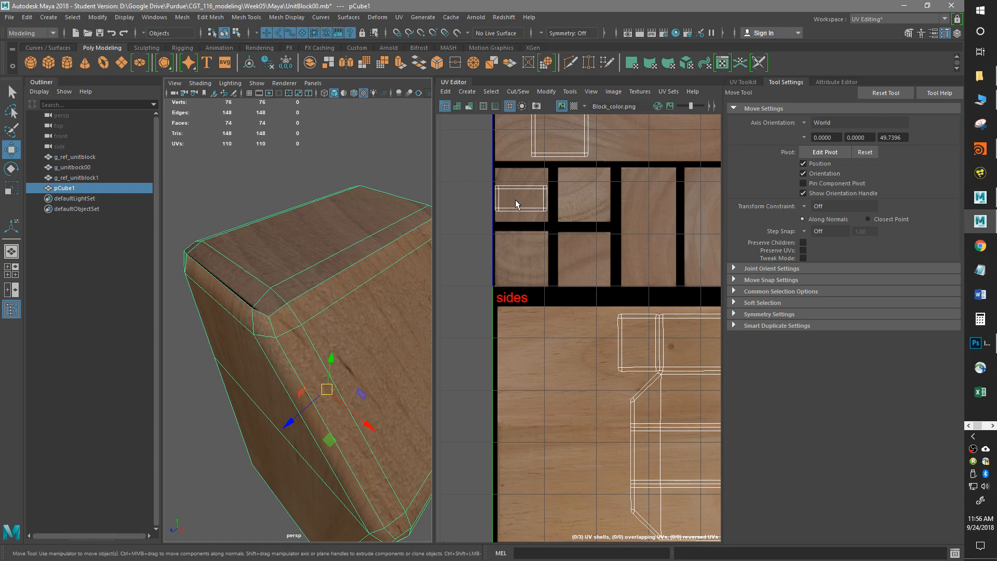
pyautogui.scroll(4, 510, 201)
pyautogui.keyDown('alt'); pyautogui.moveTo(512, 198); pyautogui.dragTo(575, 247, button='middle'); pyautogui.keyUp('alt')
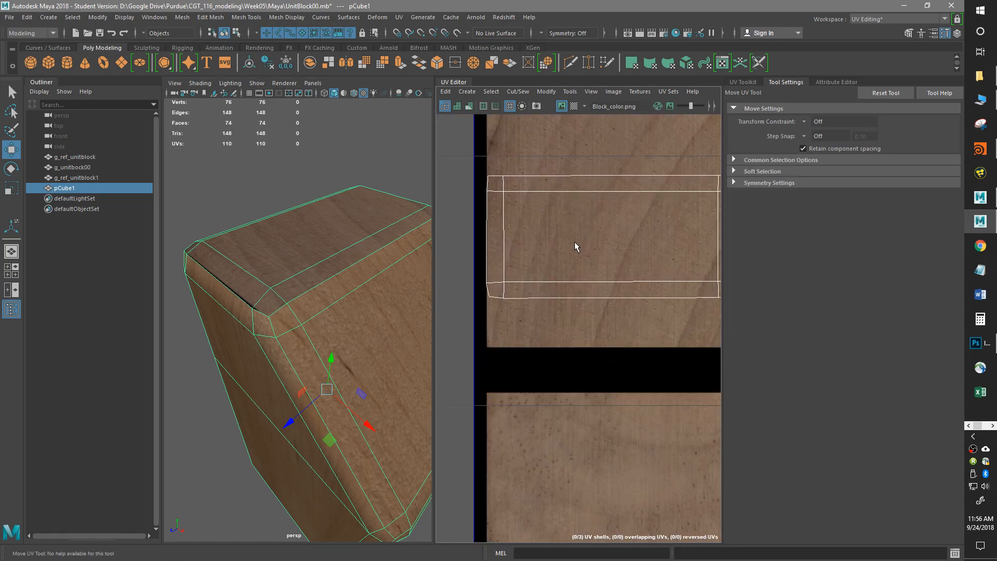
pyautogui.scroll(2, 575, 247)
pyautogui.moveTo(528, 251); pyautogui.dragTo(521, 274, button='right')
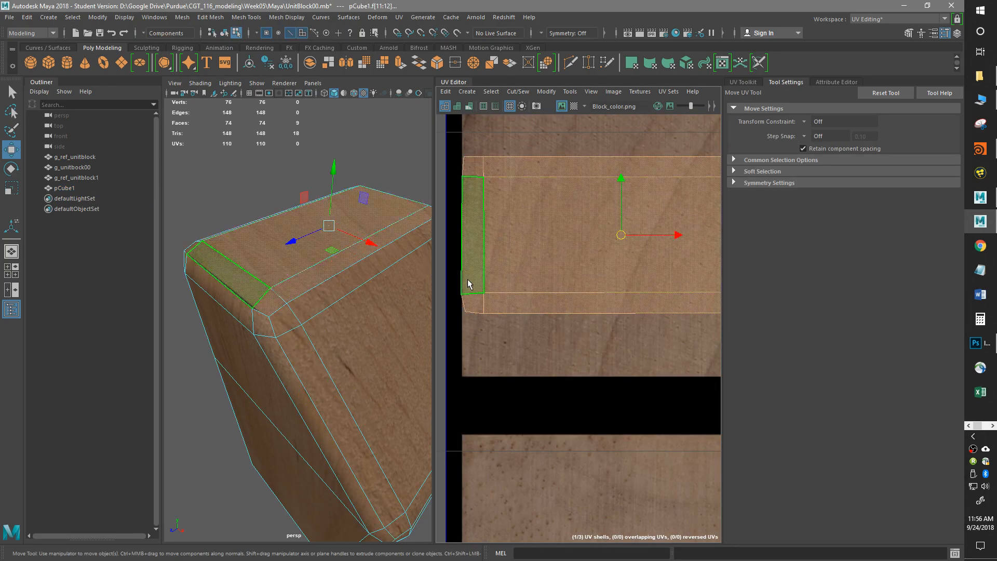
pyautogui.scroll(6, 450, 257)
pyautogui.keyDown('alt'); pyautogui.moveTo(485, 271); pyautogui.dragTo(472, 293, button='middle'); pyautogui.keyUp('alt')
pyautogui.scroll(-5, 482, 283)
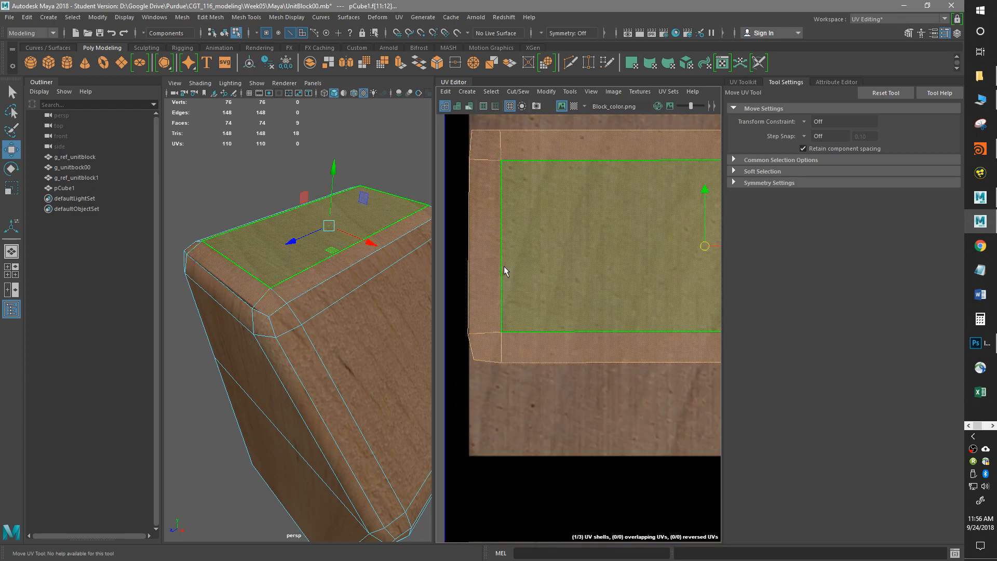
pyautogui.scroll(-5, 506, 270)
pyautogui.scroll(5, 544, 272)
pyautogui.moveTo(472, 289); pyautogui.dragTo(480, 288)
pyautogui.keyDown('alt'); pyautogui.moveTo(255, 319); pyautogui.dragTo(266, 328); pyautogui.keyUp('alt')
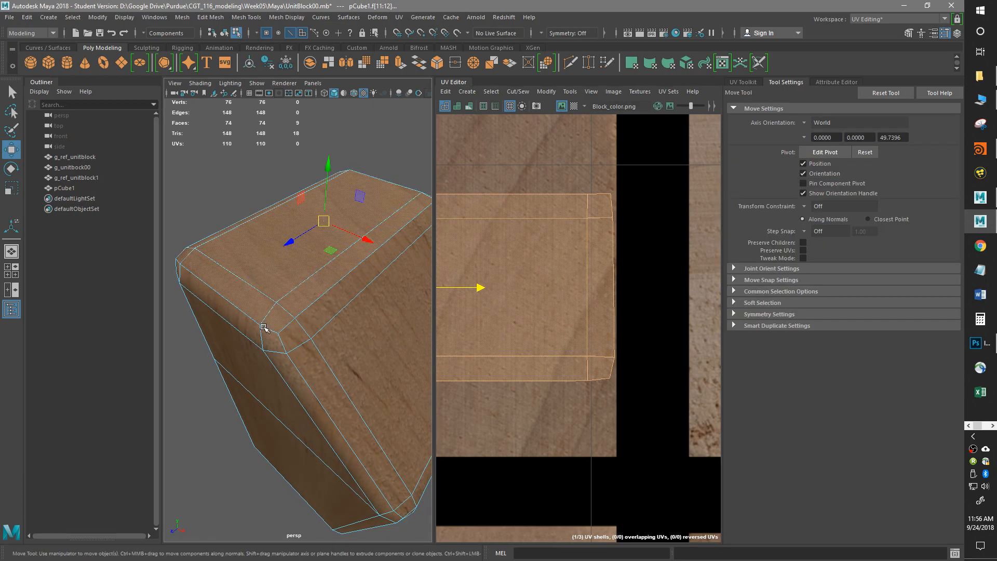
# Step: Return the block to object mode and switch the workspace to Maya Classic
pyautogui.click(188, 164)
pyautogui.keyDown('alt'); pyautogui.moveTo(332, 227); pyautogui.dragTo(290, 283); pyautogui.keyUp('alt')
pyautogui.moveTo(286, 251); pyautogui.dragTo(346, 227, button='right')
pyautogui.moveTo(345, 228)
pyautogui.keyDown('alt'); pyautogui.mouseDown()
pyautogui.moveTo(415, 304)
pyautogui.moveTo(327, 230)
pyautogui.mouseUp(); pyautogui.keyUp('alt')
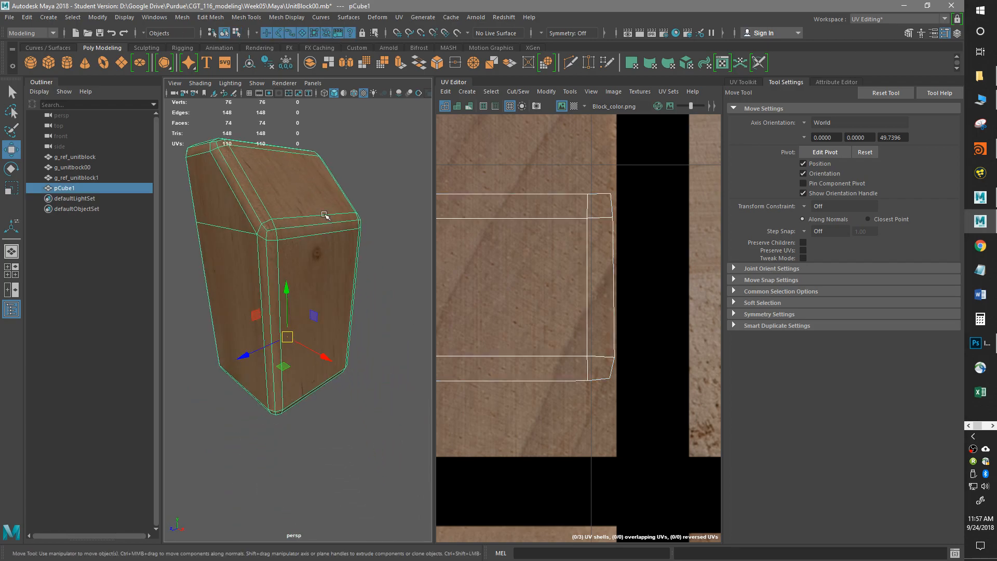
pyautogui.click(959, 34)
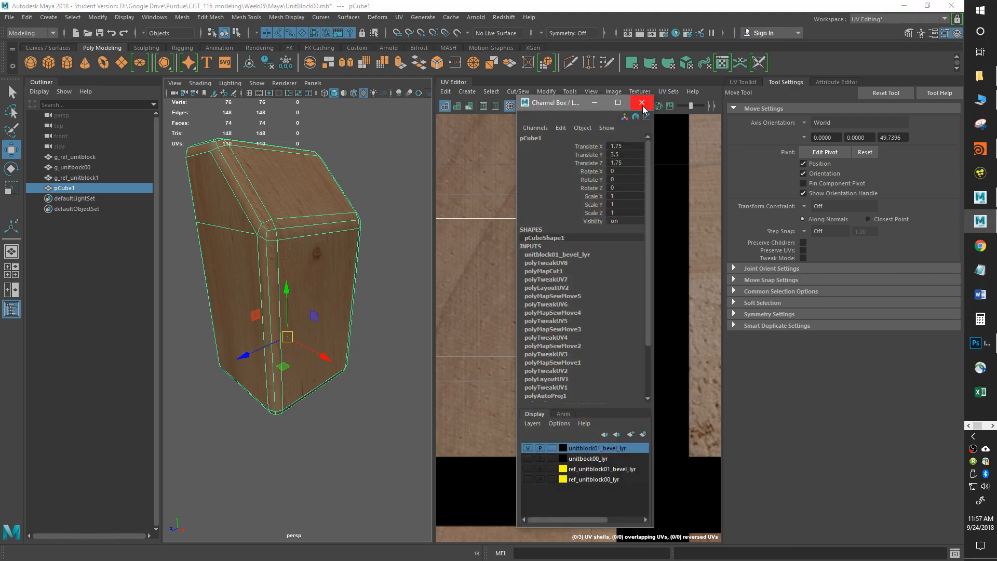
pyautogui.click(642, 102)
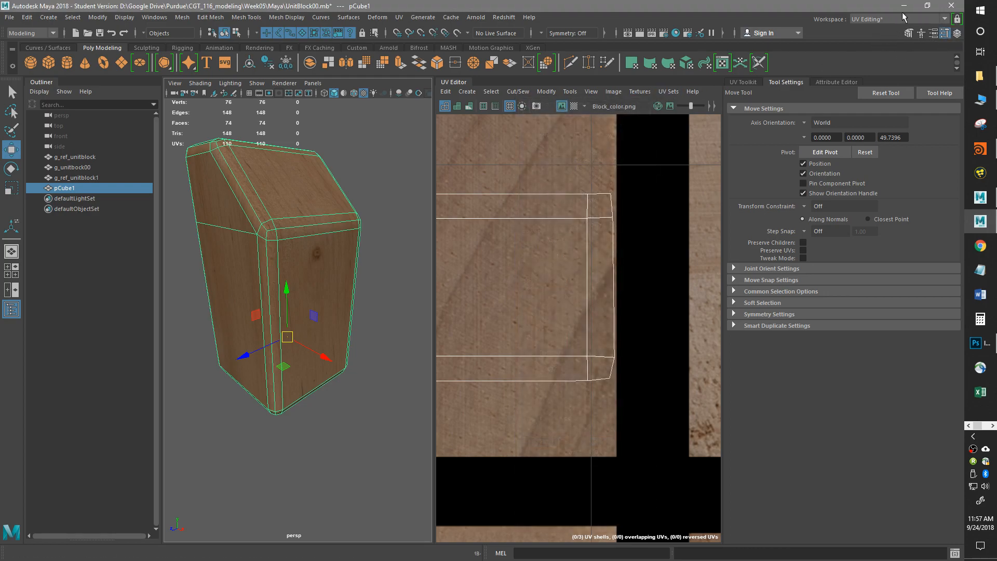
pyautogui.click(896, 19)
pyautogui.click(896, 32)
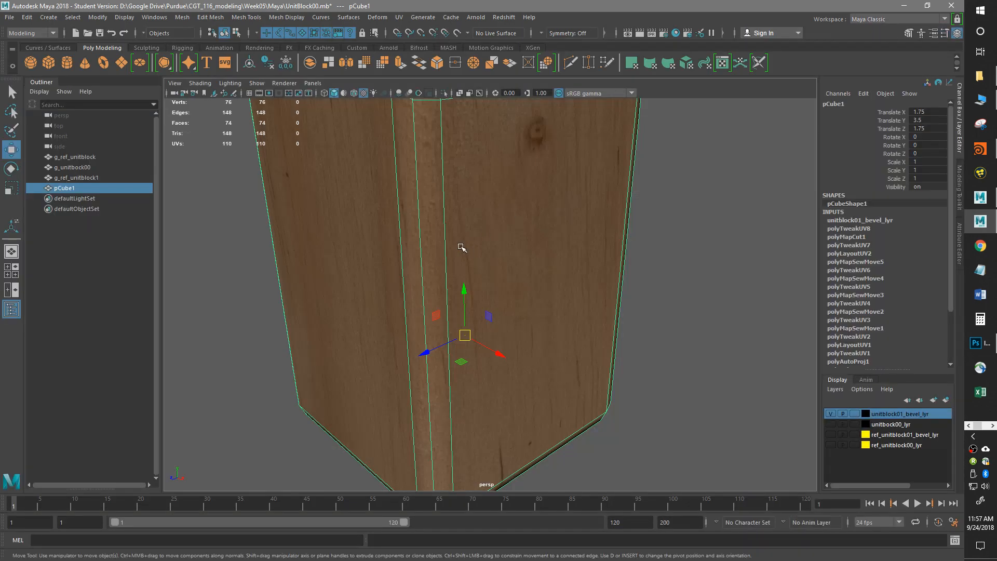
# Step: Delete the bevelled block's construction history and freeze its transformations
pyautogui.keyDown('alt'); pyautogui.moveTo(588, 269); pyautogui.dragTo(596, 367); pyautogui.keyUp('alt')
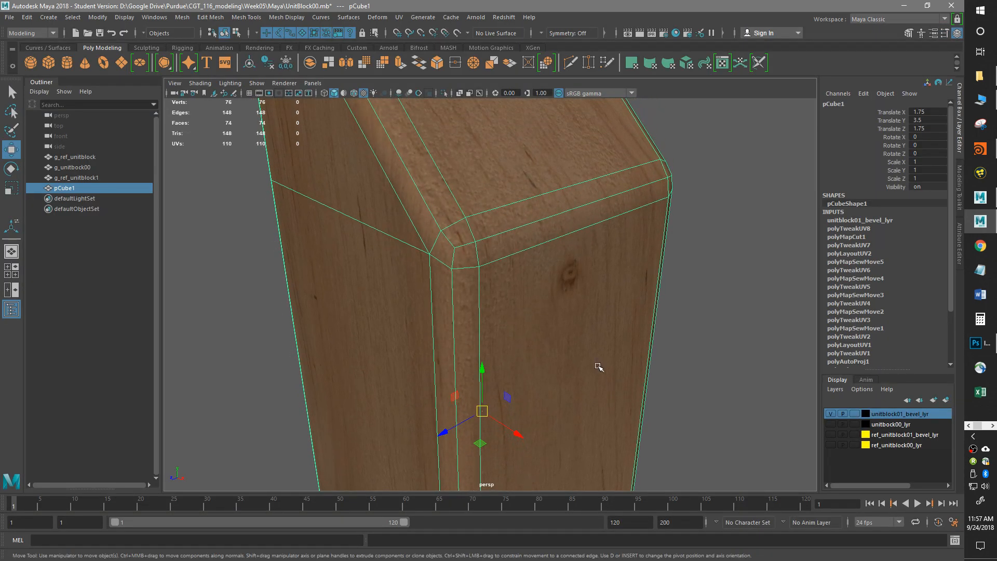
pyautogui.click(267, 63)
pyautogui.scroll(-6, 611, 267)
pyautogui.keyDown('alt'); pyautogui.moveTo(609, 264); pyautogui.dragTo(814, 332); pyautogui.keyUp('alt')
# Step: Show the unitbock00_lyr layer and move the bevelled block up to Translate Y 7, snapped on top of the plain block
pyautogui.click(831, 424)
pyautogui.keyDown('alt'); pyautogui.moveTo(581, 349); pyautogui.dragTo(510, 315); pyautogui.keyUp('alt')
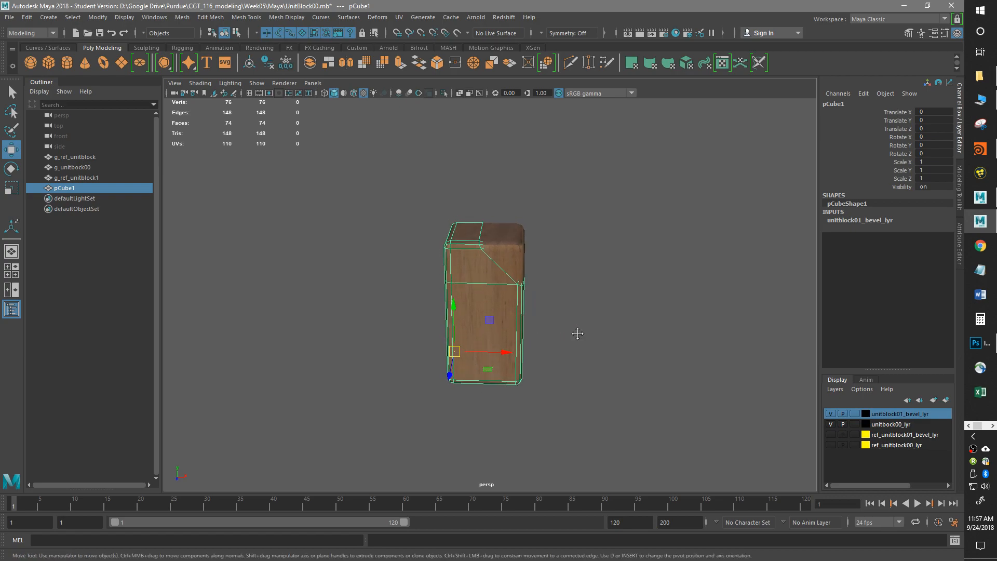
pyautogui.keyDown('alt'); pyautogui.moveTo(574, 325); pyautogui.dragTo(601, 363, button='middle'); pyautogui.keyUp('alt')
pyautogui.keyDown('alt'); pyautogui.moveTo(618, 333); pyautogui.dragTo(605, 307); pyautogui.keyUp('alt')
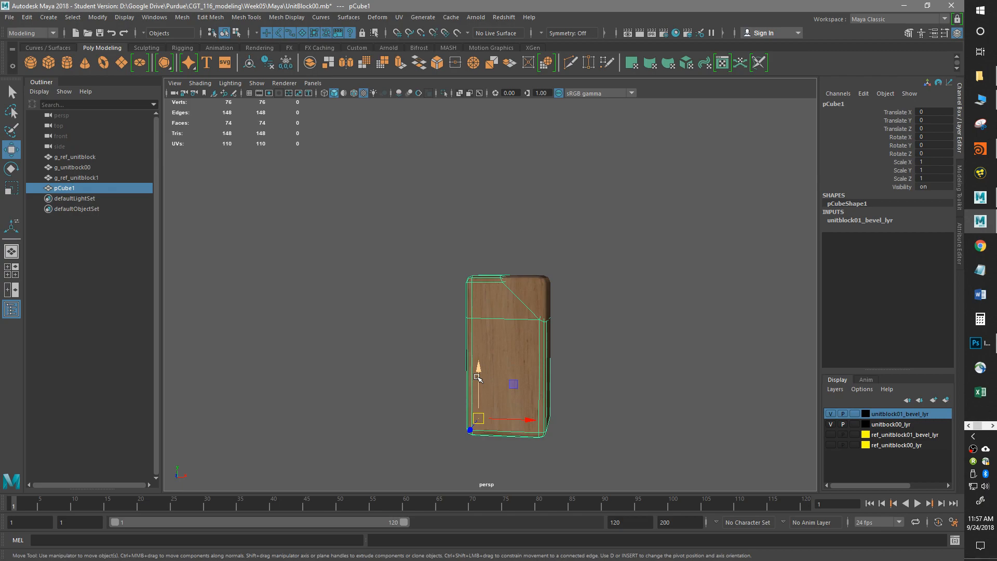
pyautogui.moveTo(477, 391); pyautogui.dragTo(474, 271)
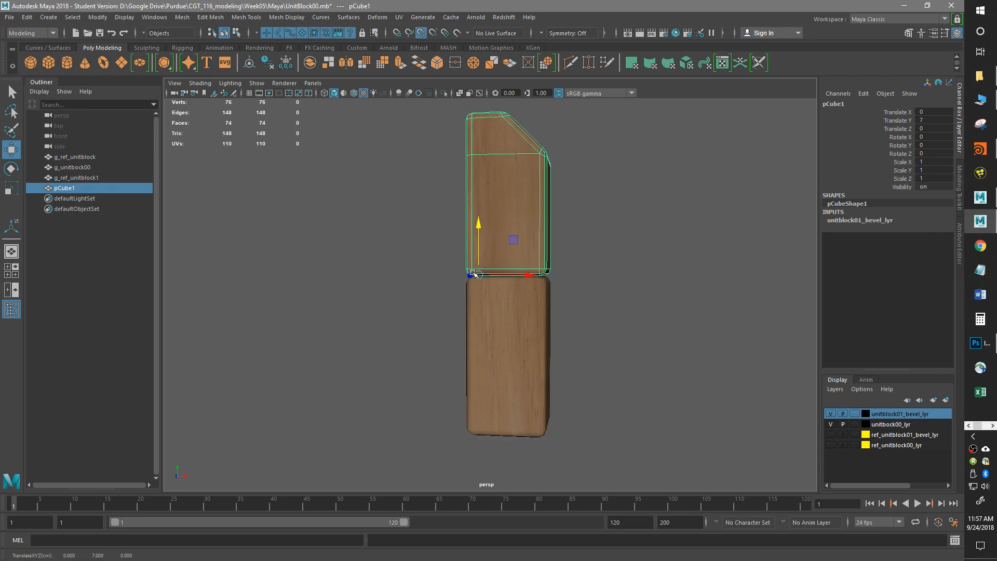
# Step: Inspect the two stacked blocks from all sides and compare them with the Week01_UnitBlocks.jpg reference in Photos
pyautogui.keyDown('alt'); pyautogui.moveTo(582, 278); pyautogui.dragTo(683, 285); pyautogui.keyUp('alt')
pyautogui.keyDown('alt'); pyautogui.moveTo(683, 285); pyautogui.dragTo(805, 250, button='right'); pyautogui.keyUp('alt')
pyautogui.keyDown('alt'); pyautogui.moveTo(623, 291); pyautogui.dragTo(771, 299, button='right'); pyautogui.keyUp('alt')
pyautogui.keyDown('alt'); pyautogui.moveTo(552, 317); pyautogui.dragTo(659, 316); pyautogui.keyUp('alt')
pyautogui.keyDown('alt'); pyautogui.moveTo(658, 315); pyautogui.dragTo(553, 319, button='right'); pyautogui.keyUp('alt')
pyautogui.keyDown('alt'); pyautogui.moveTo(553, 319); pyautogui.dragTo(353, 363); pyautogui.keyUp('alt')
pyautogui.keyDown('alt'); pyautogui.moveTo(507, 340); pyautogui.dragTo(426, 340, button='right'); pyautogui.keyUp('alt')
pyautogui.keyDown('alt'); pyautogui.moveTo(538, 338); pyautogui.dragTo(394, 345); pyautogui.keyUp('alt')
pyautogui.keyDown('alt'); pyautogui.moveTo(394, 345); pyautogui.dragTo(534, 343, button='right'); pyautogui.keyUp('alt')
pyautogui.keyDown('alt'); pyautogui.moveTo(534, 342); pyautogui.dragTo(519, 291); pyautogui.keyUp('alt')
pyautogui.keyDown('alt'); pyautogui.moveTo(483, 353); pyautogui.dragTo(393, 358, button='right'); pyautogui.keyUp('alt')
pyautogui.keyDown('alt'); pyautogui.moveTo(393, 358); pyautogui.dragTo(512, 349); pyautogui.keyUp('alt')
pyautogui.keyDown('alt'); pyautogui.moveTo(597, 267); pyautogui.dragTo(578, 318); pyautogui.keyUp('alt')
pyautogui.hotkey('alt', 'Tab')
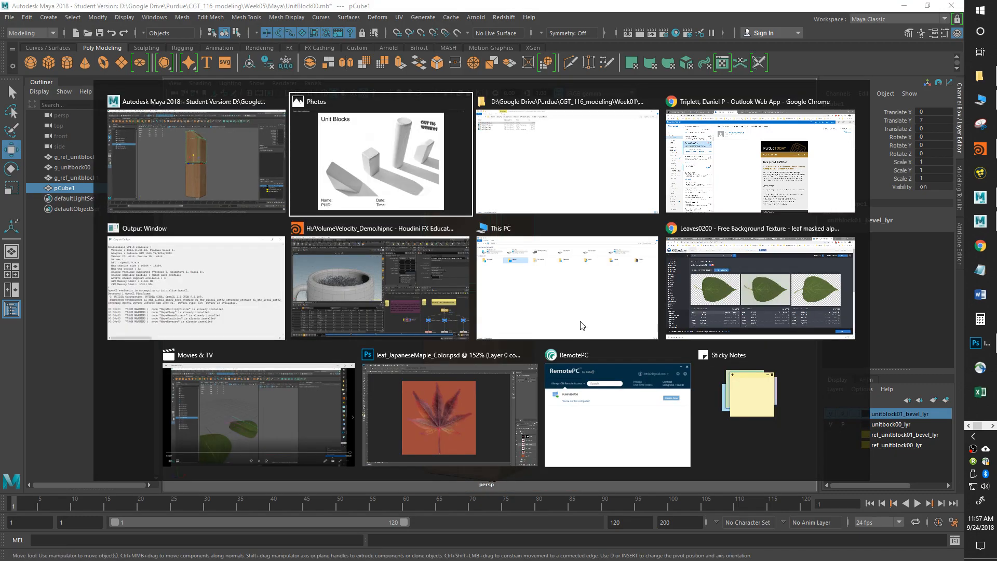
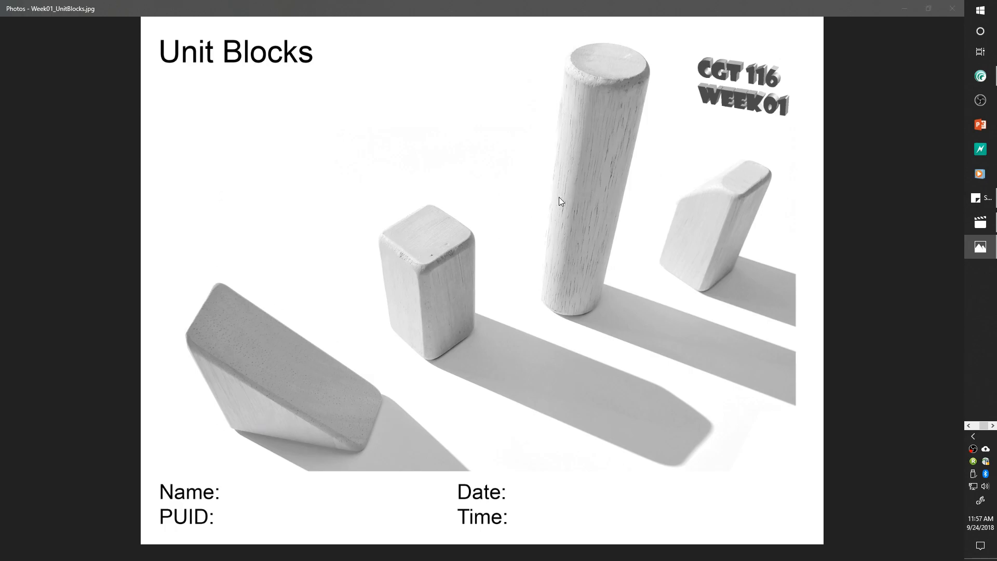
pyautogui.hotkey('alt', 'Tab')
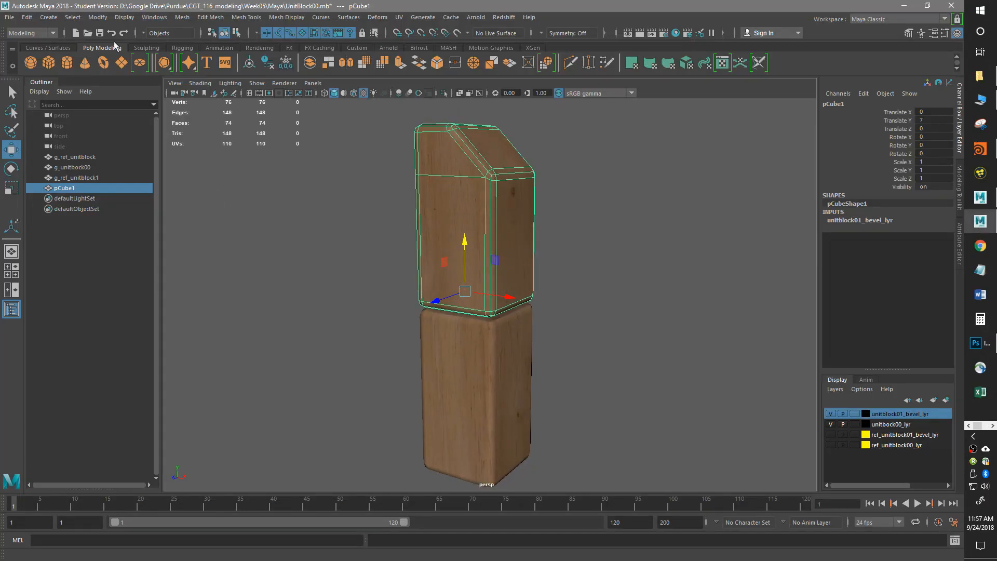
# Step: Create a polygon cylinder and move it along X to about -9.74, clear of the stacked blocks
pyautogui.click(70, 67)
pyautogui.keyDown('alt'); pyautogui.moveTo(384, 318); pyautogui.dragTo(439, 270, button='middle'); pyautogui.keyUp('alt')
pyautogui.moveTo(565, 404); pyautogui.dragTo(393, 376)
pyautogui.keyDown('alt'); pyautogui.moveTo(449, 428); pyautogui.dragTo(512, 370, button='middle'); pyautogui.keyUp('alt')
pyautogui.keyDown('alt'); pyautogui.moveTo(512, 369); pyautogui.dragTo(543, 397); pyautogui.keyUp('alt')
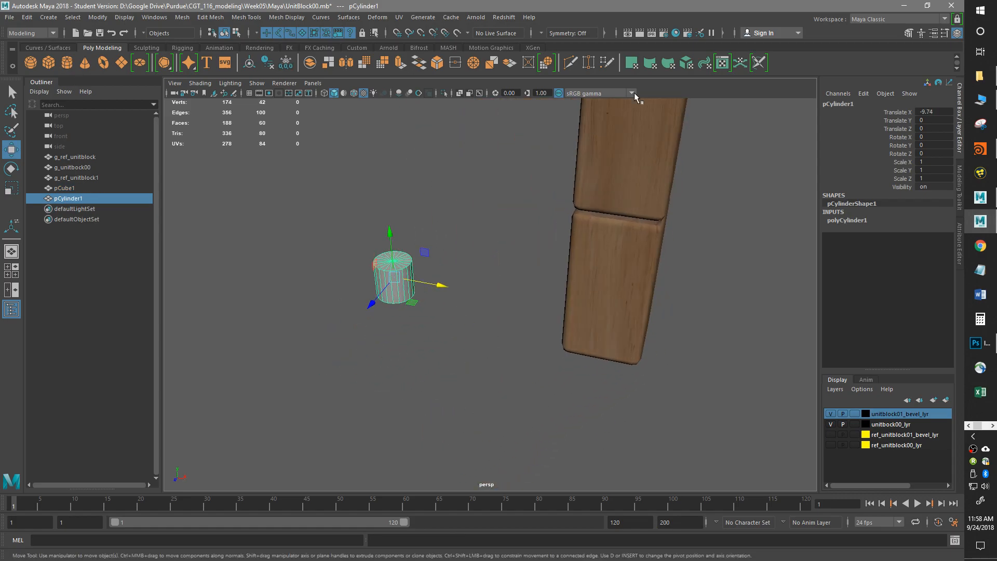
# Step: Switch to the UV Editing workspace and frame the cylinder's default UV shells
pyautogui.click(868, 20)
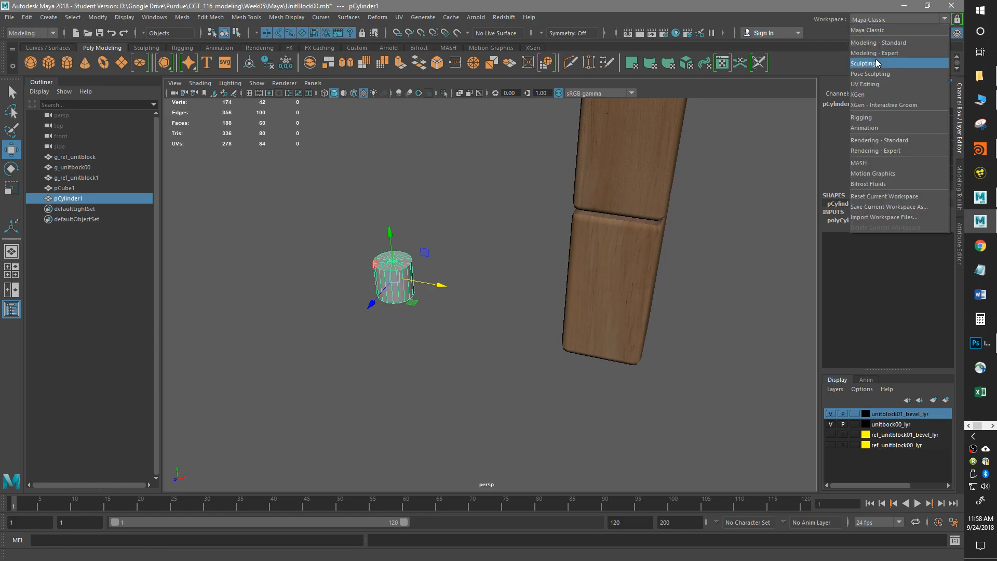
pyautogui.click(880, 85)
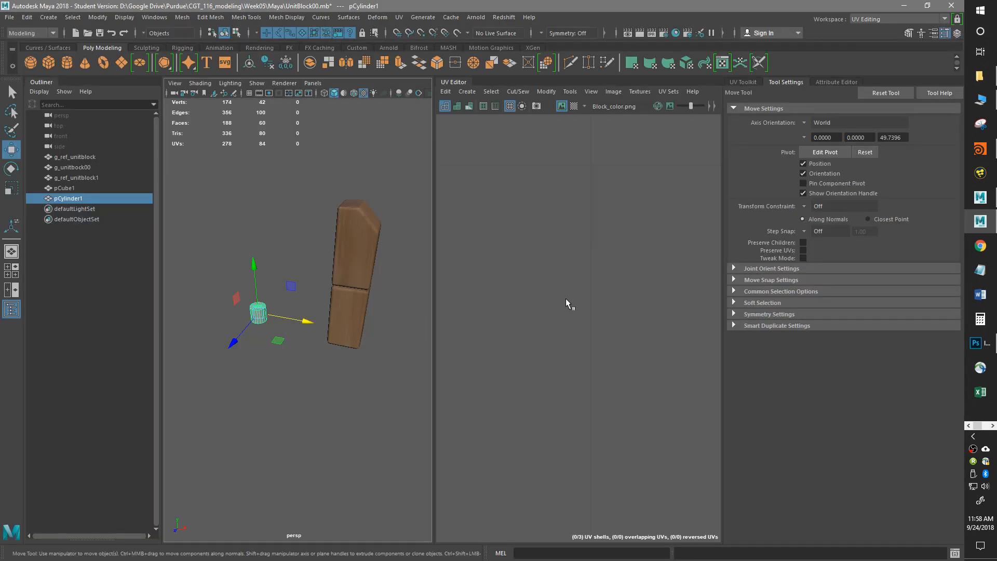
pyautogui.press('f')
pyautogui.press('f')
pyautogui.keyDown('alt'); pyautogui.moveTo(565, 325); pyautogui.dragTo(605, 298, button='middle'); pyautogui.keyUp('alt')
pyautogui.scroll(-3, 605, 298)
pyautogui.scroll(3, 605, 298)
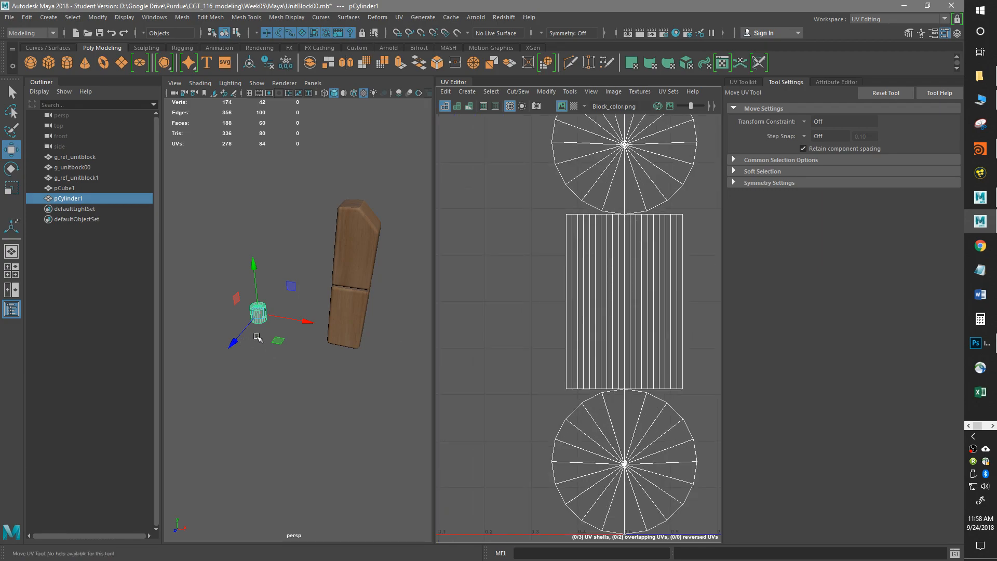
pyautogui.scroll(3, 372, 351)
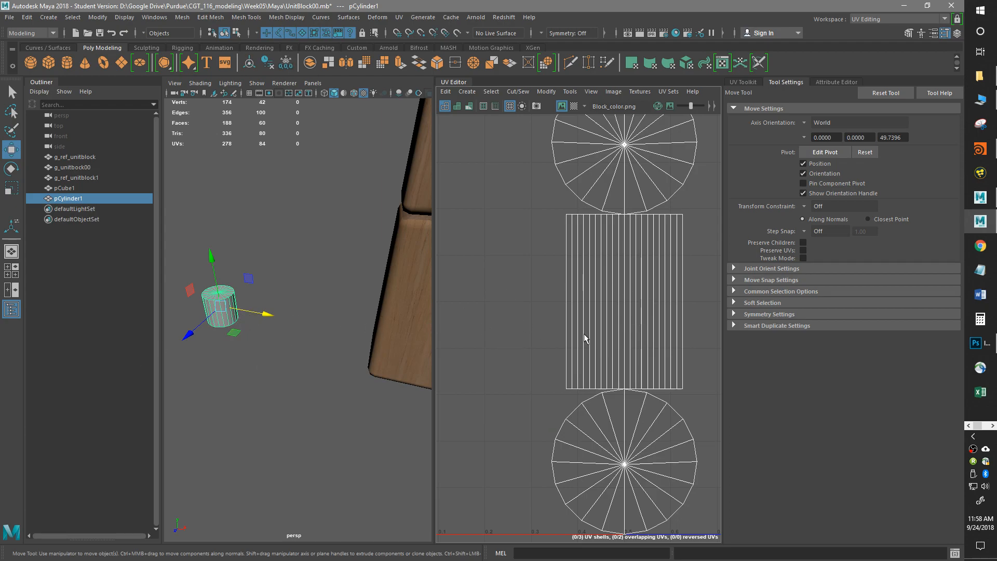
# Step: Select the cylinder's side faces, unfold their UV shell, and orient it parallel to the axes
pyautogui.moveTo(635, 306); pyautogui.dragTo(635, 334, button='right')
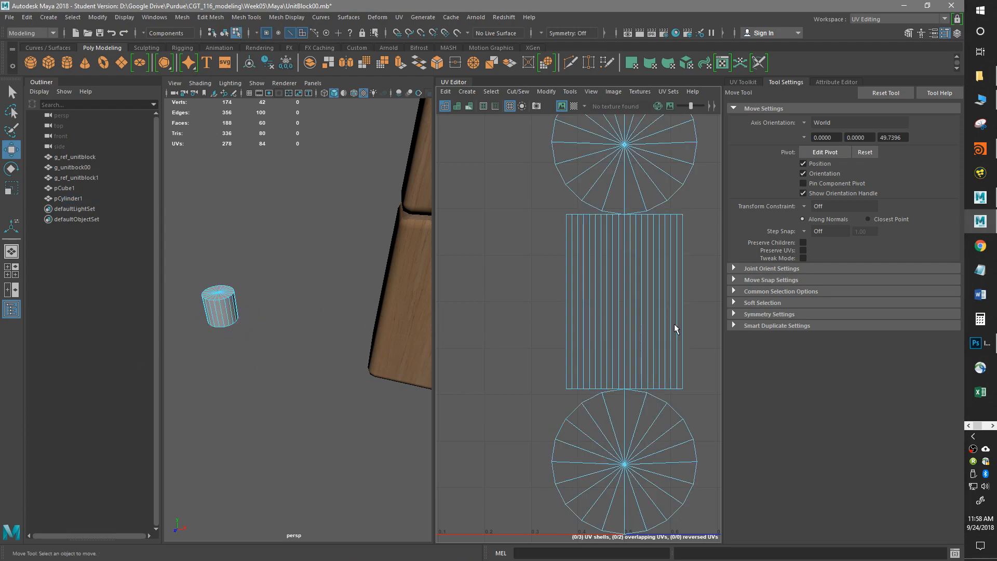
pyautogui.moveTo(694, 325); pyautogui.dragTo(467, 341)
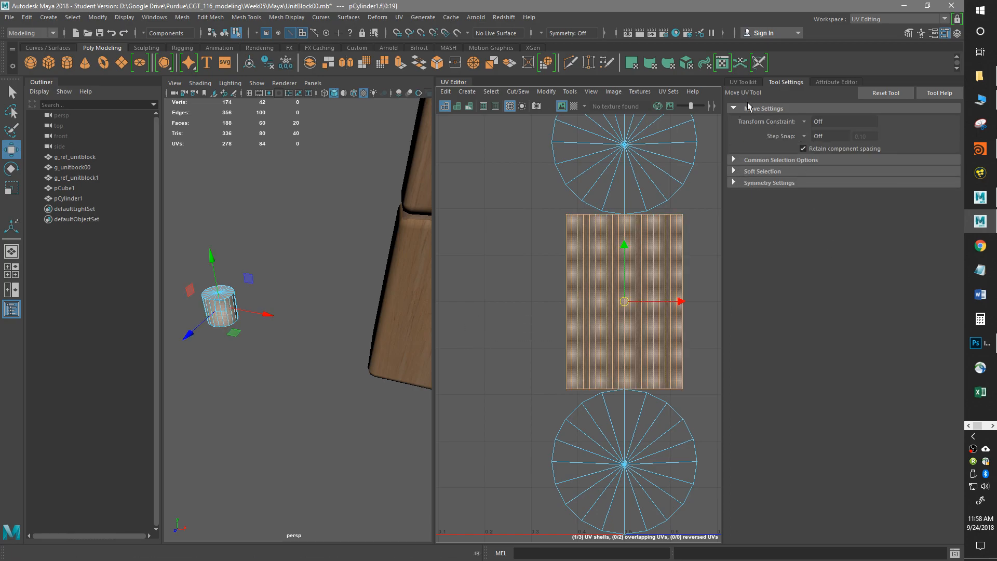
pyautogui.click(740, 82)
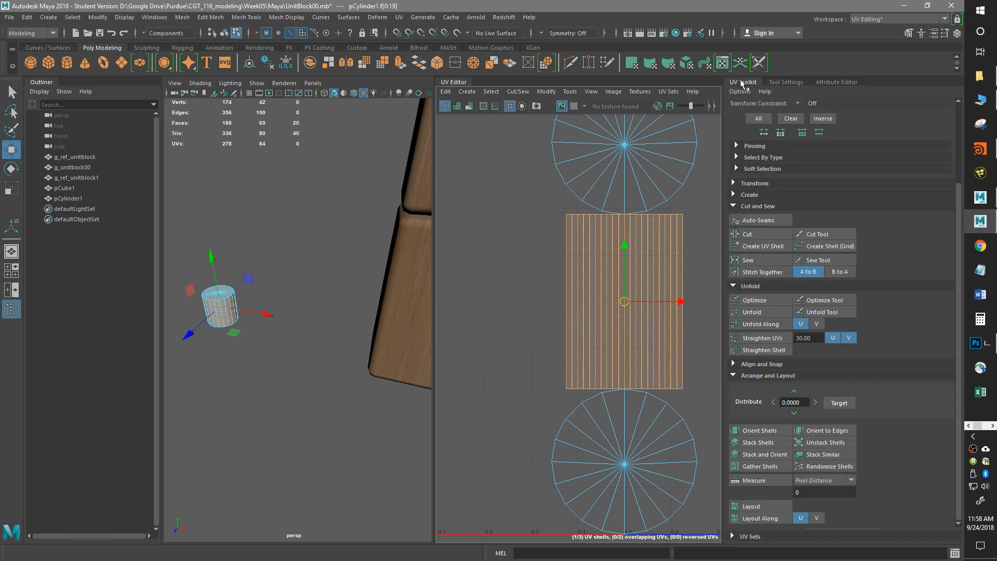
pyautogui.click(751, 312)
pyautogui.scroll(-3, 634, 366)
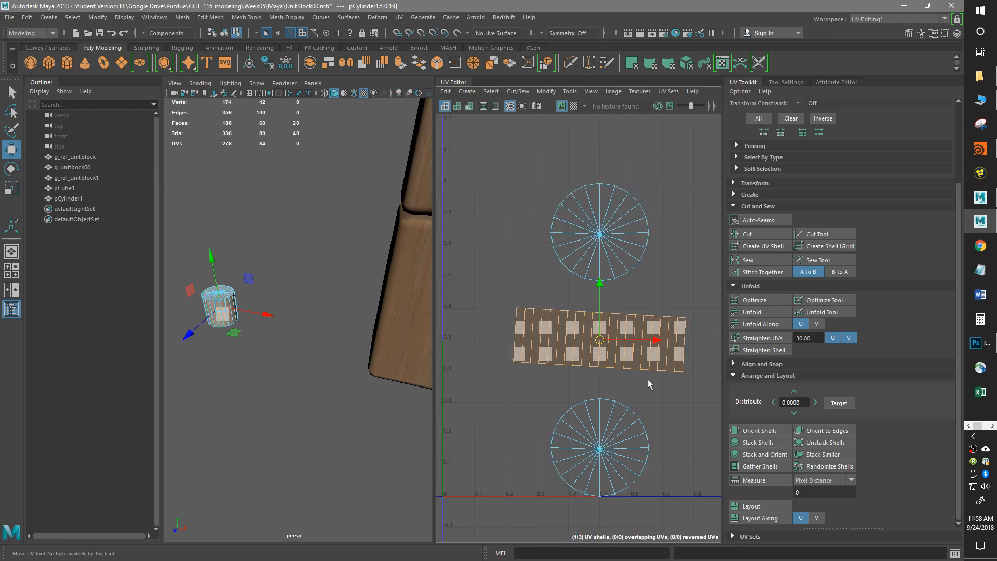
pyautogui.click(767, 430)
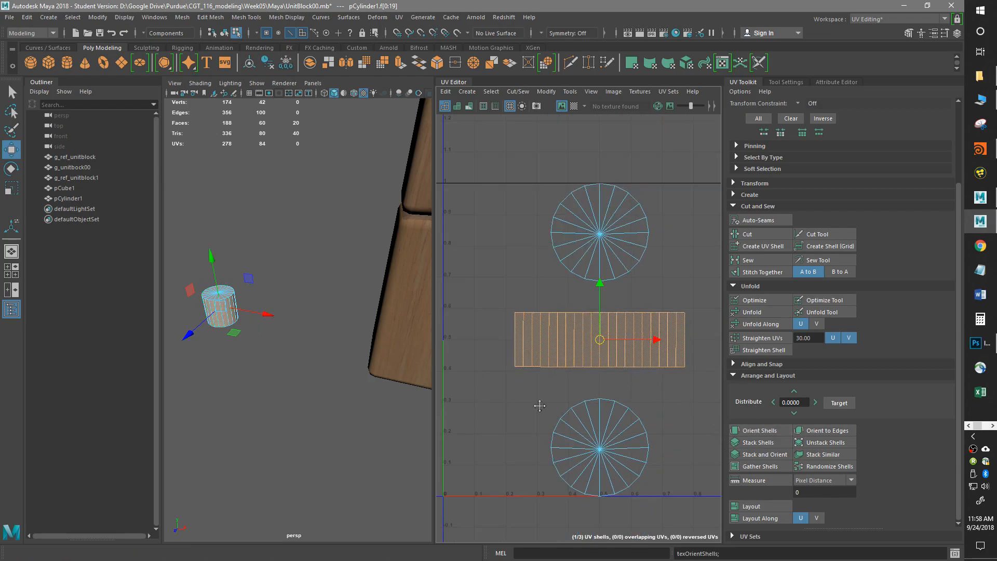
# Step: Apply a cylindrical UV projection to the cylinder's side faces
pyautogui.keyDown('alt'); pyautogui.moveTo(504, 348); pyautogui.dragTo(512, 369, button='middle'); pyautogui.keyUp('alt')
pyautogui.scroll(-3, 511, 366)
pyautogui.keyDown('alt'); pyautogui.moveTo(253, 366); pyautogui.dragTo(330, 411, button='middle'); pyautogui.keyUp('alt')
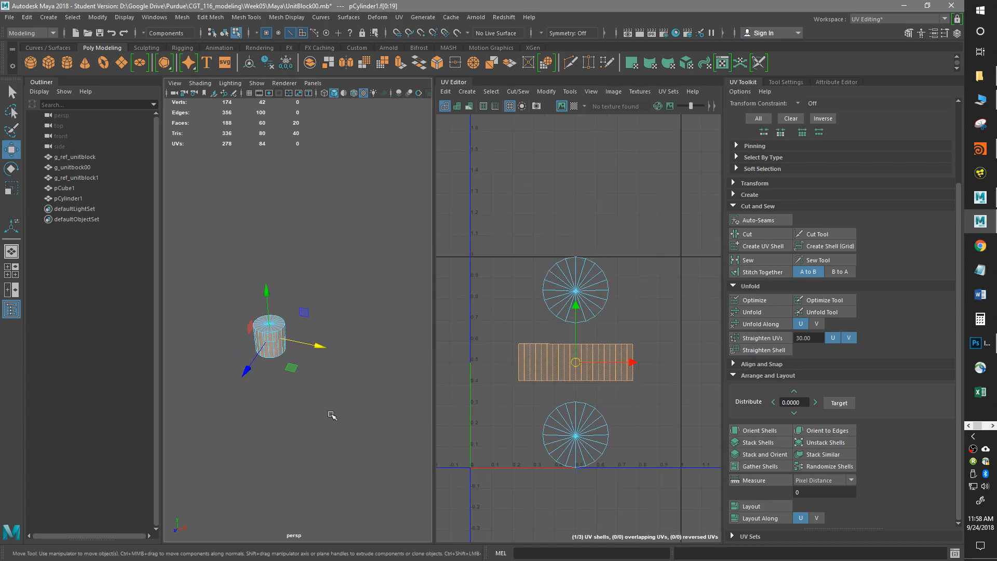
pyautogui.scroll(5, 328, 406)
pyautogui.scroll(1, 324, 401)
pyautogui.keyDown('alt'); pyautogui.moveTo(311, 421); pyautogui.dragTo(300, 400); pyautogui.keyUp('alt')
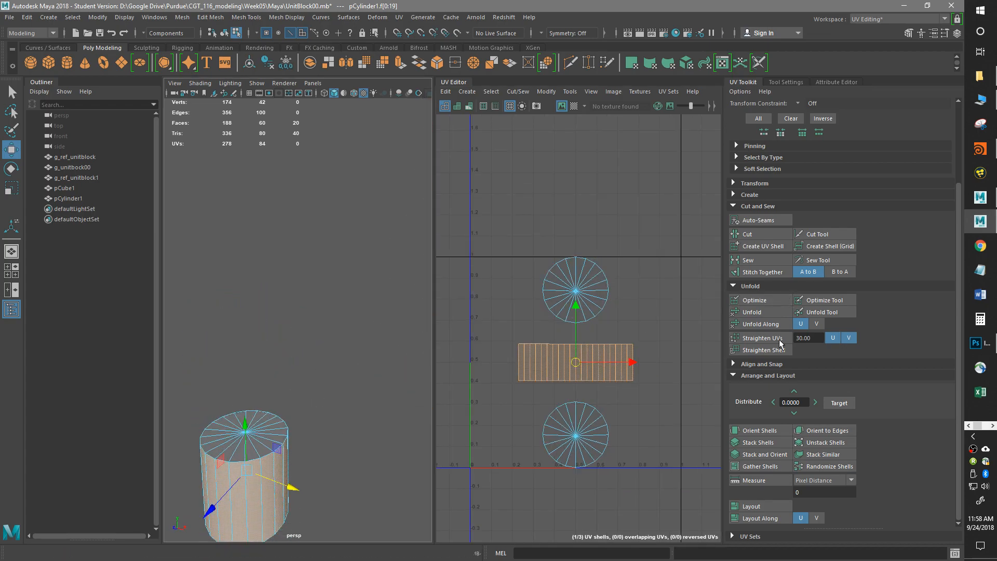
pyautogui.moveTo(666, 385); pyautogui.dragTo(447, 340)
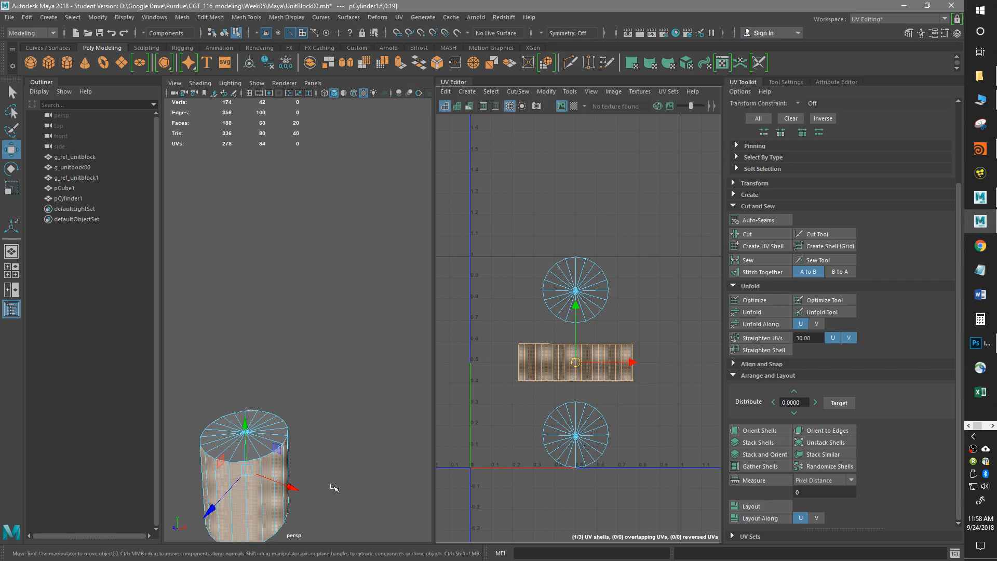
pyautogui.click(650, 65)
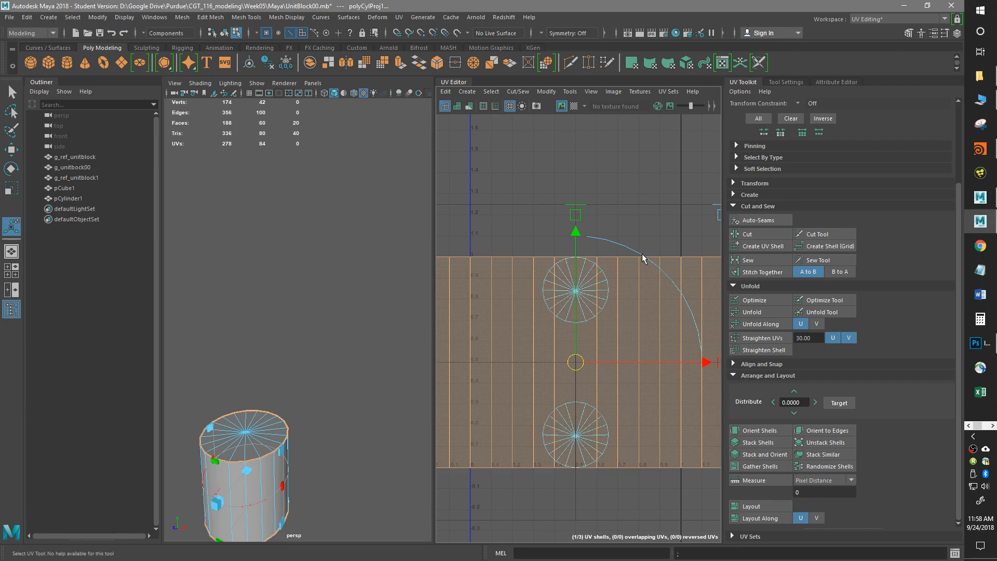
pyautogui.scroll(-3, 547, 286)
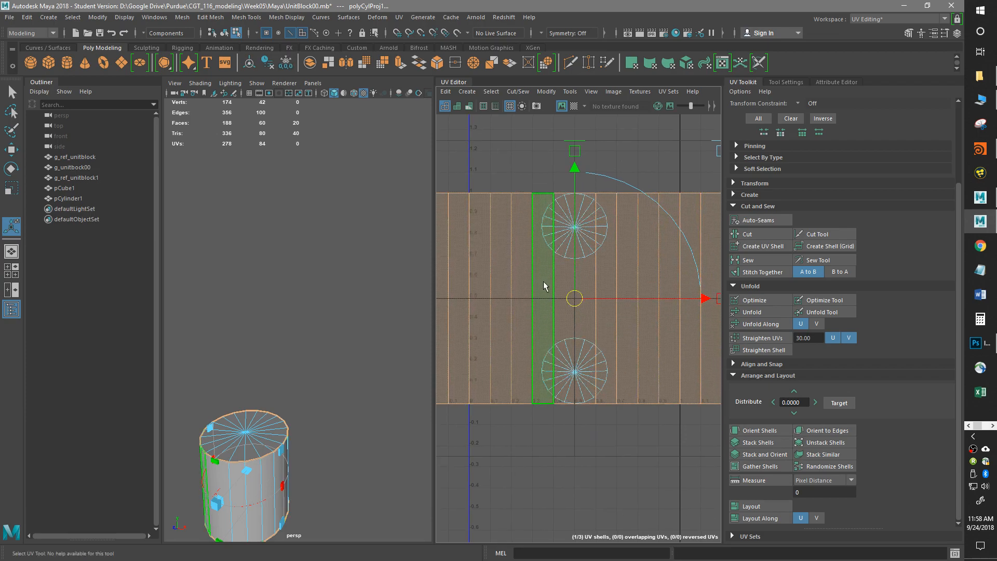
pyautogui.scroll(-2, 550, 287)
pyautogui.keyDown('alt'); pyautogui.moveTo(550, 287); pyautogui.dragTo(562, 307, button='middle'); pyautogui.keyUp('alt')
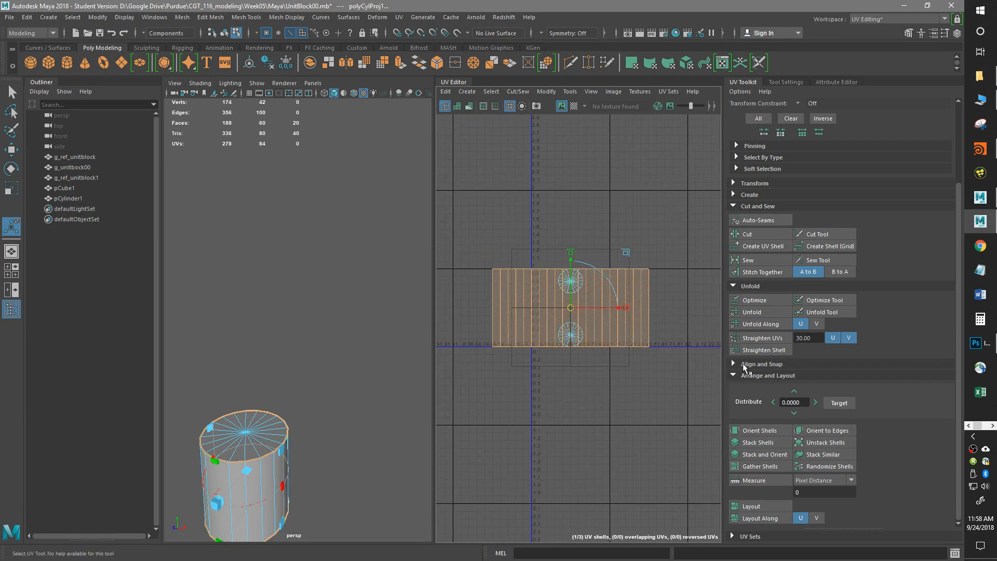
# Step: Unfold the cylindrically projected side shell and try to orient it
pyautogui.click(753, 312)
pyautogui.click(776, 432)
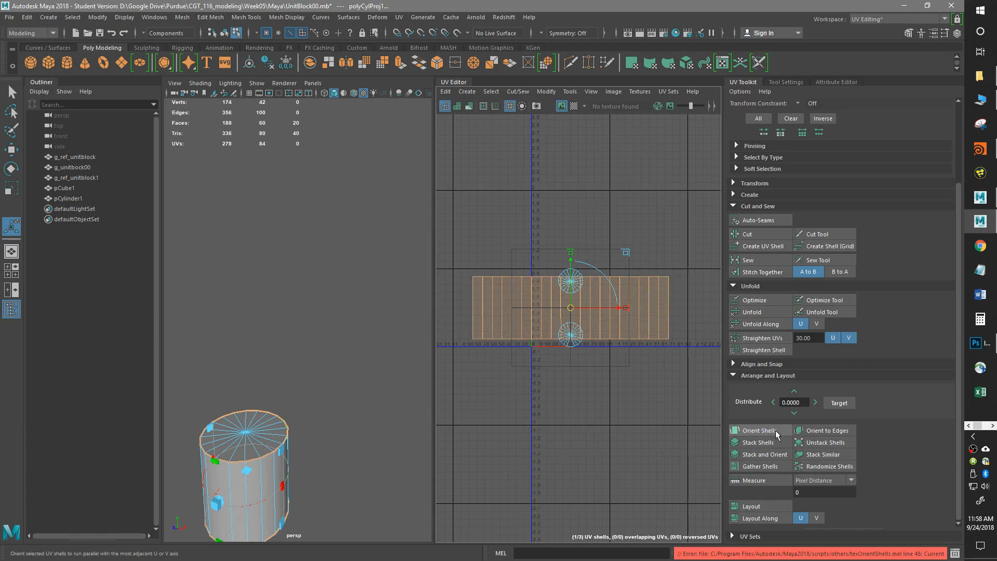
pyautogui.keyDown('alt'); pyautogui.moveTo(522, 445); pyautogui.dragTo(538, 449, button='middle'); pyautogui.keyUp('alt')
# Step: Select all of the cylinder's faces and apply an automatic UV projection
pyautogui.moveTo(252, 251); pyautogui.dragTo(248, 285, button='right')
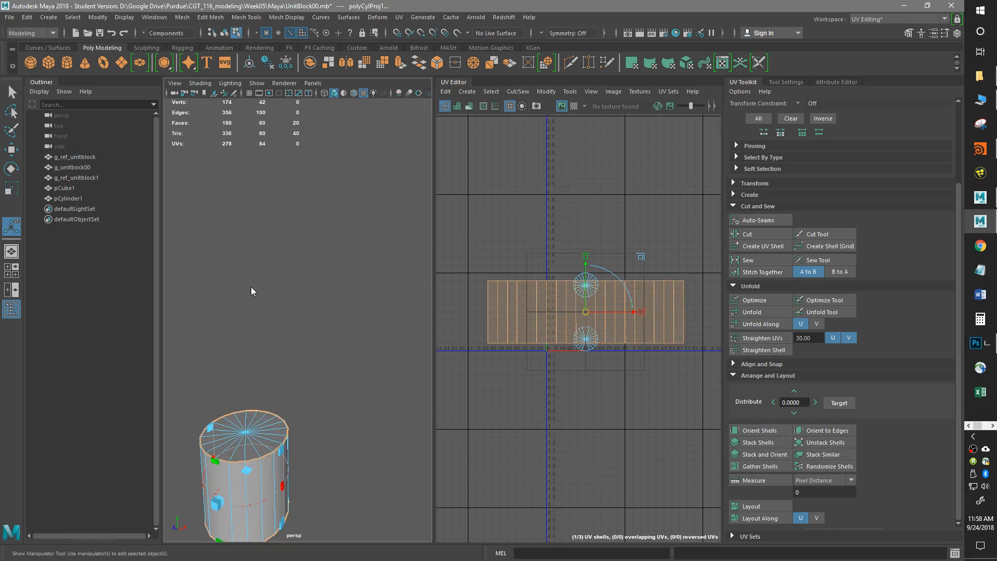
pyautogui.doubleClick(251, 479)
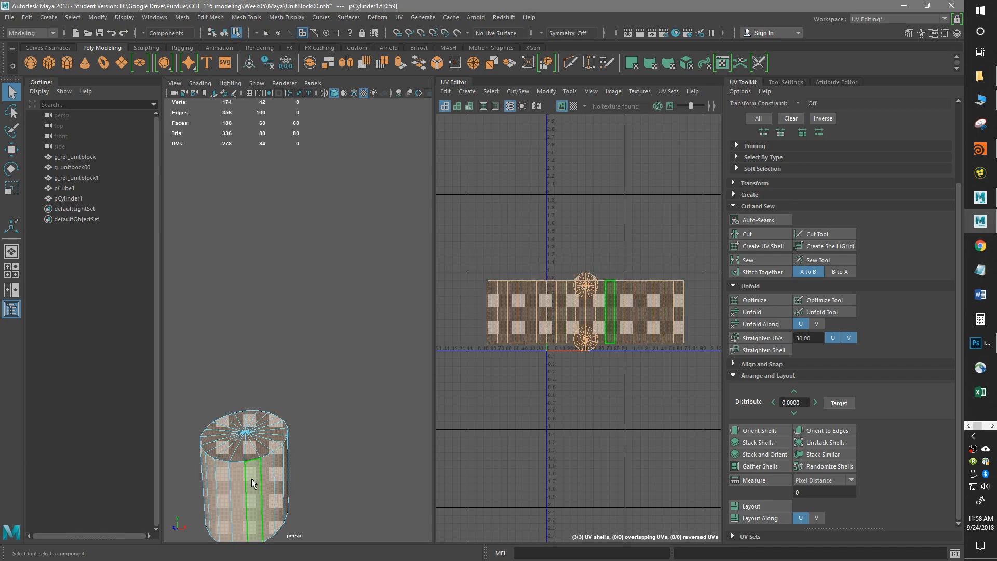
pyautogui.click(688, 61)
pyautogui.scroll(8, 571, 395)
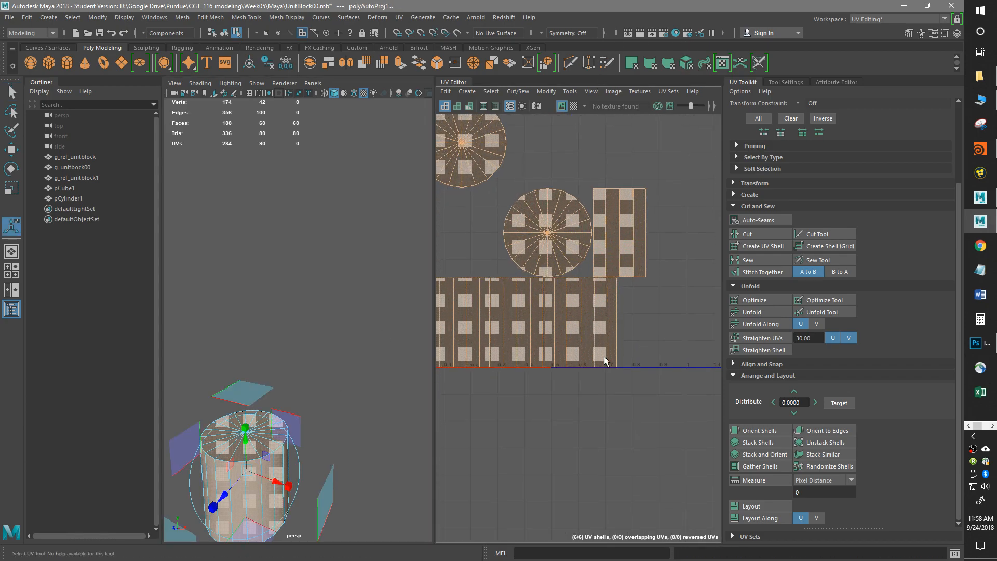
pyautogui.scroll(5, 581, 363)
# Step: Join the cylinder's four separate side strips into one continuous UV shell by stitching them together along their shared border edges
pyautogui.rightClick(568, 301)
pyautogui.moveTo(553, 277); pyautogui.dragTo(562, 271, button='right')
pyautogui.keyDown('alt'); pyautogui.moveTo(529, 305); pyautogui.dragTo(633, 299, button='middle'); pyautogui.keyUp('alt')
pyautogui.scroll(-3, 584, 320)
pyautogui.click(555, 326)
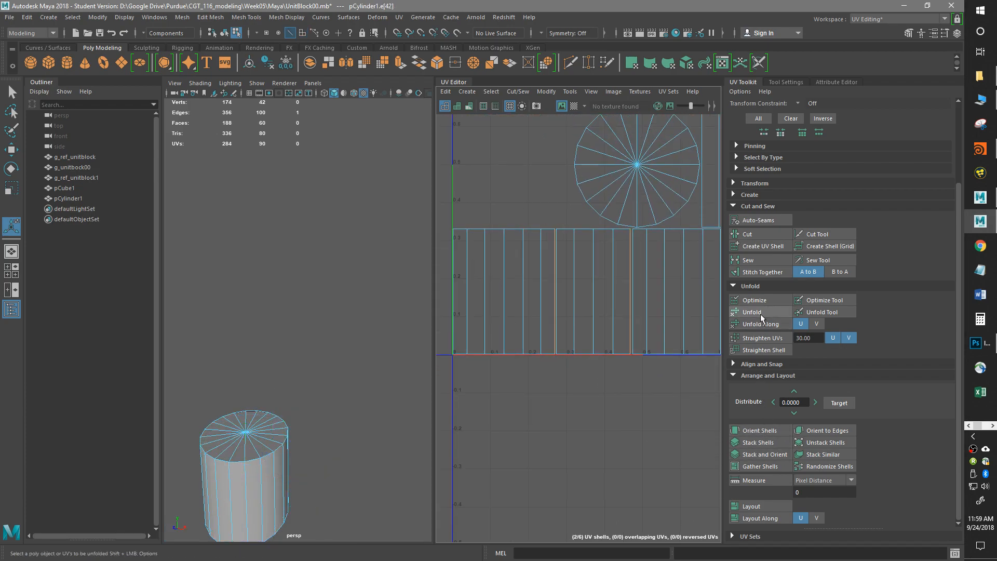
pyautogui.click(754, 261)
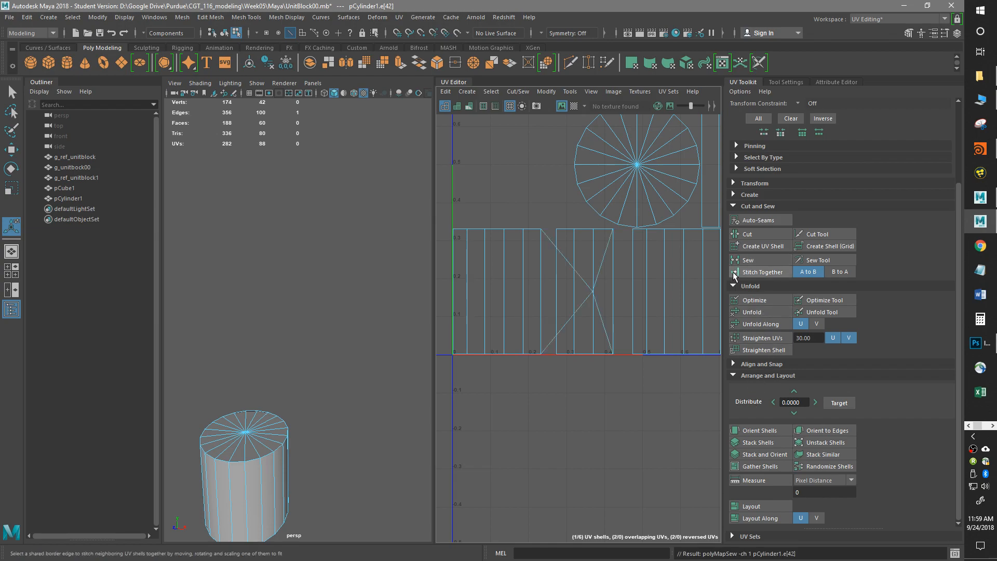
pyautogui.click(629, 327)
pyautogui.click(753, 272)
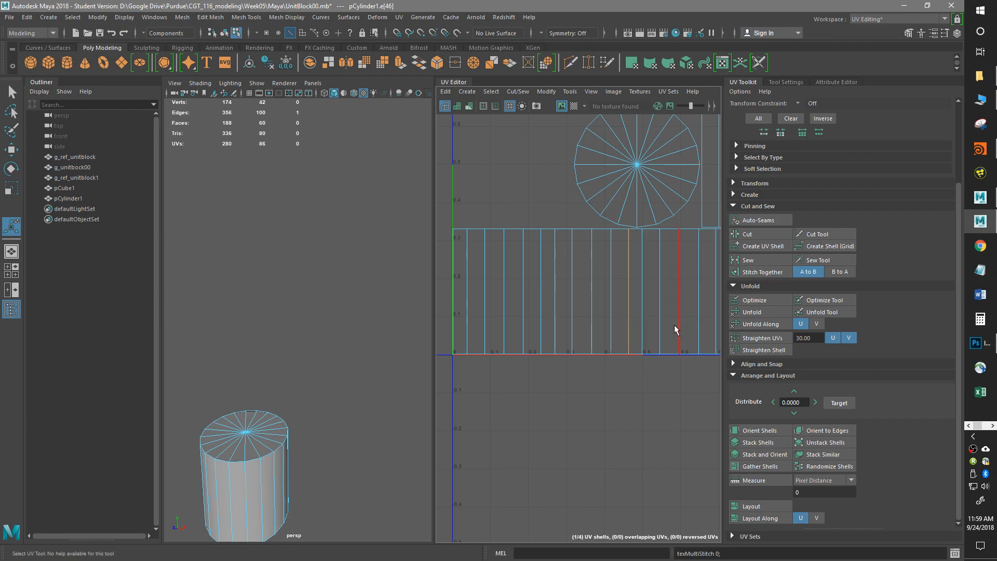
pyautogui.click(634, 324)
pyautogui.click(768, 271)
# Step: Select the faces of the joined side shell, unfold it, and orient it parallel to the axes
pyautogui.scroll(-5, 629, 368)
pyautogui.rightClick(621, 345)
pyautogui.moveTo(623, 346); pyautogui.dragTo(622, 373, button='right')
pyautogui.moveTo(678, 379); pyautogui.dragTo(463, 366)
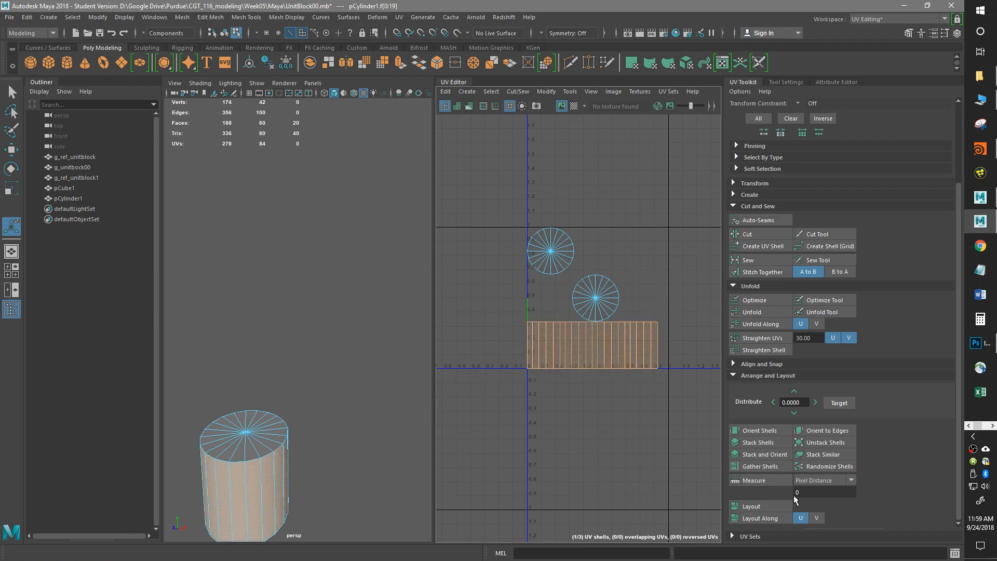
pyautogui.click(750, 312)
pyautogui.click(747, 430)
# Step: Select both cap shells and the side shell and lay them out within the 0 to 1 UV space
pyautogui.moveTo(668, 410); pyautogui.dragTo(438, 209)
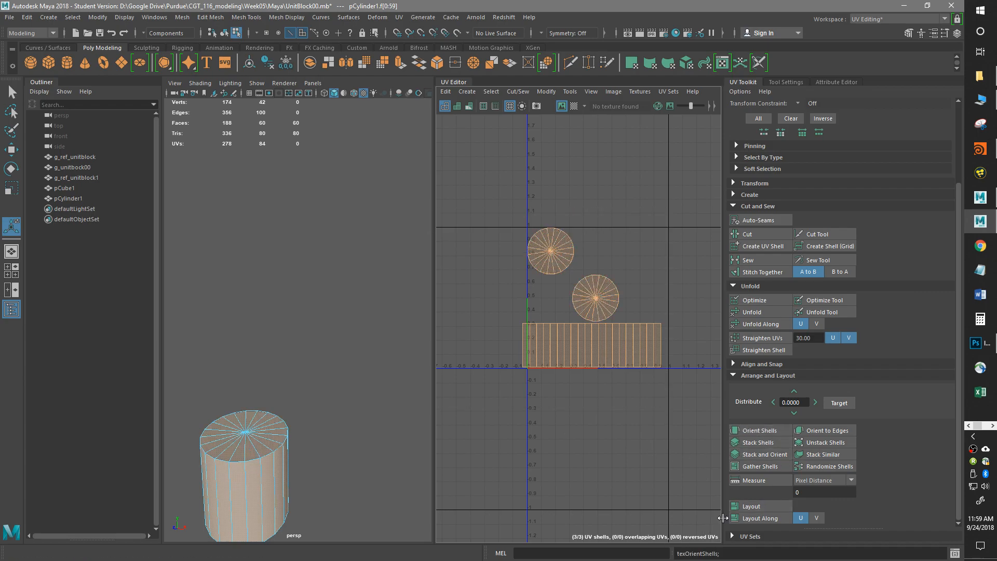
pyautogui.click(764, 507)
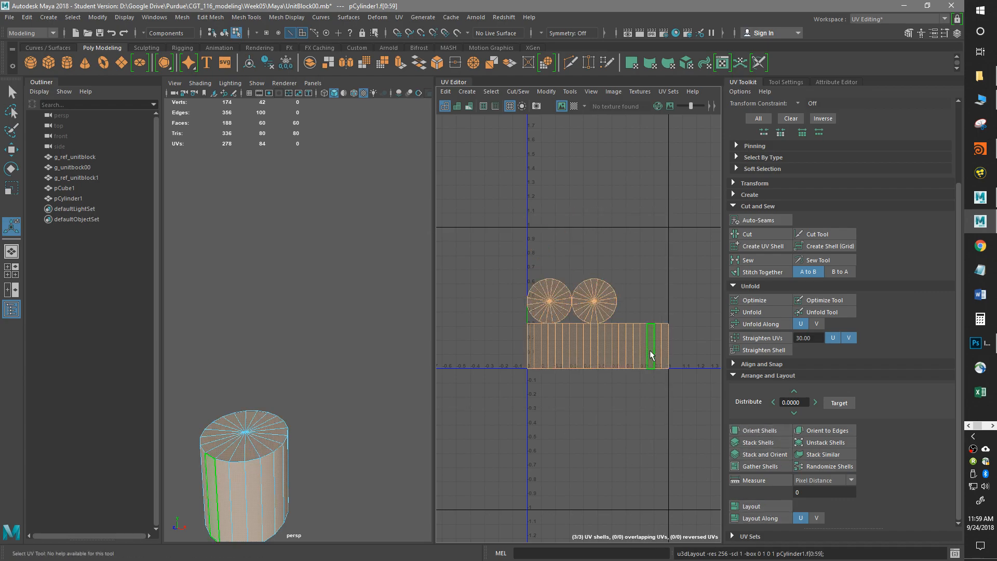
pyautogui.keyDown('alt'); pyautogui.moveTo(579, 418); pyautogui.dragTo(587, 418, button='middle'); pyautogui.keyUp('alt')
pyautogui.moveTo(321, 492)
pyautogui.keyDown('alt'); pyautogui.mouseDown()
pyautogui.moveTo(325, 481)
pyautogui.moveTo(334, 487)
pyautogui.mouseUp(); pyautogui.keyUp('alt')
pyautogui.keyDown('alt'); pyautogui.moveTo(334, 487); pyautogui.dragTo(365, 345, button='middle'); pyautogui.keyUp('alt')
pyautogui.scroll(3, 415, 387)
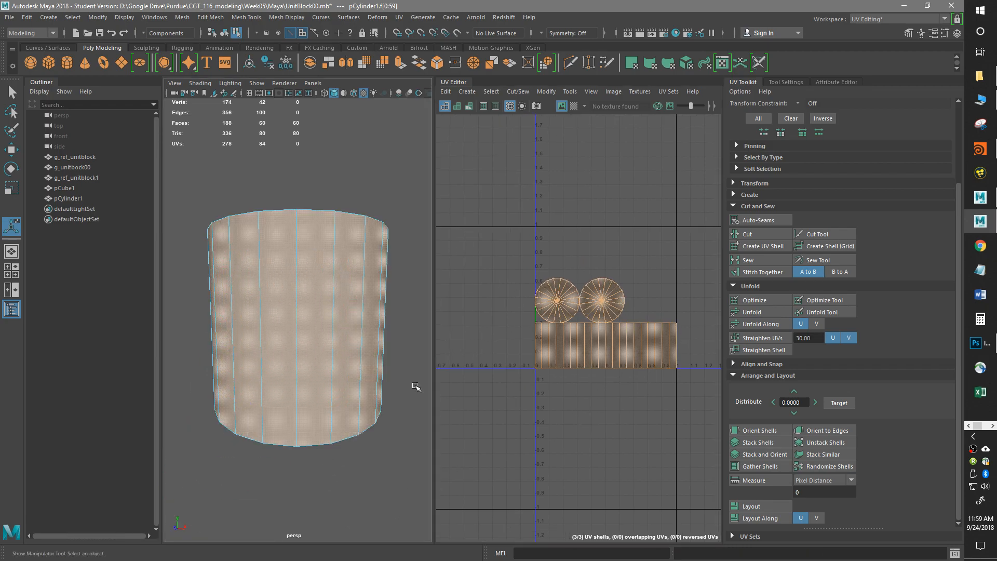
pyautogui.keyDown('alt'); pyautogui.moveTo(382, 341); pyautogui.dragTo(386, 381); pyautogui.keyUp('alt')
pyautogui.scroll(-3, 385, 389)
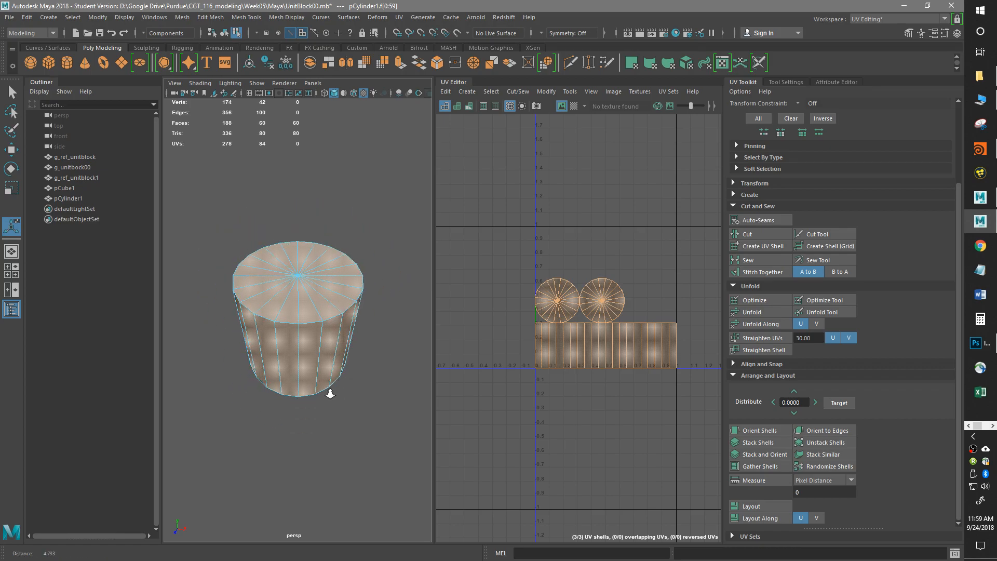
pyautogui.rightClick(973, 446)
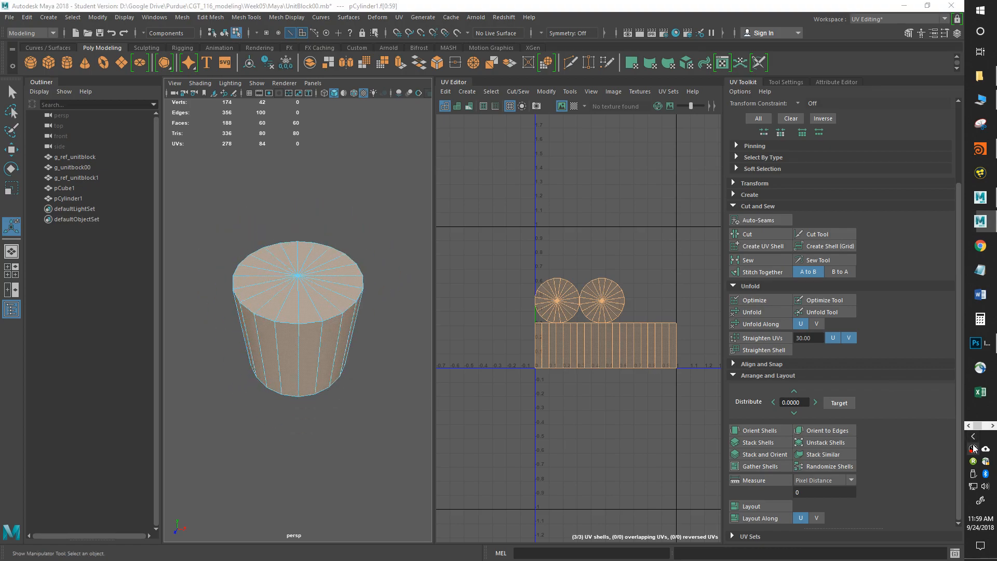